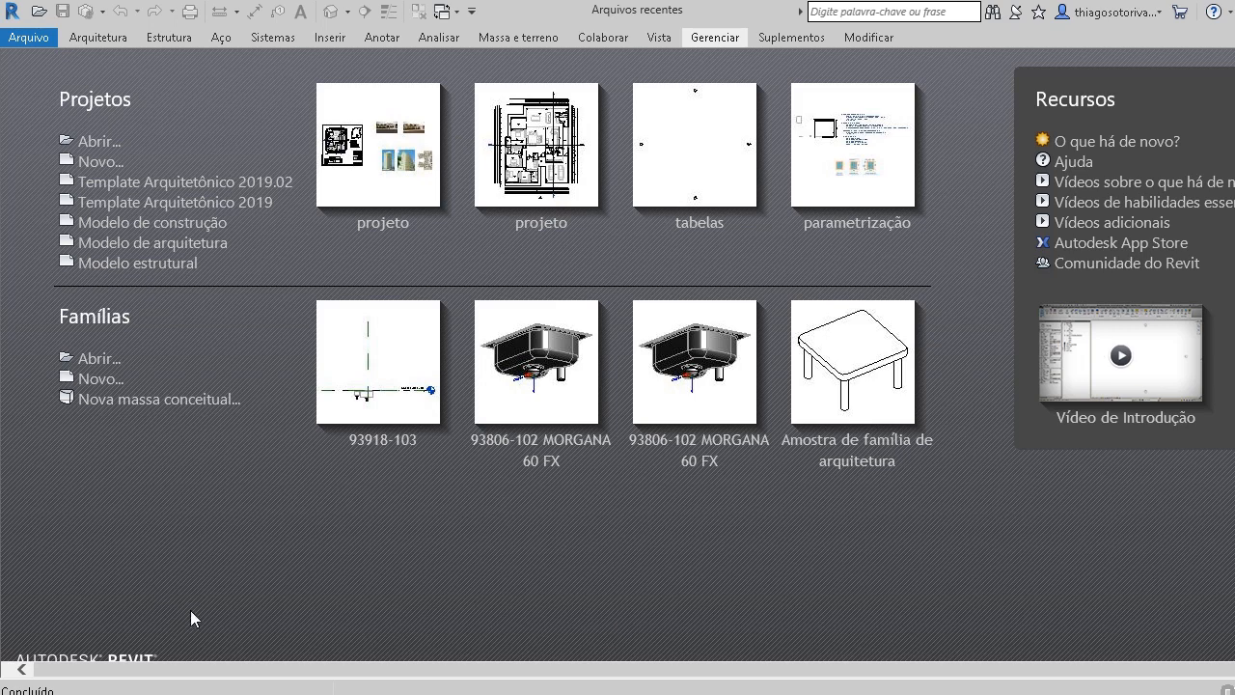
Review the project template files and paths in the file location options, without changing anything.
left_click(22, 39)
left_click(273, 488)
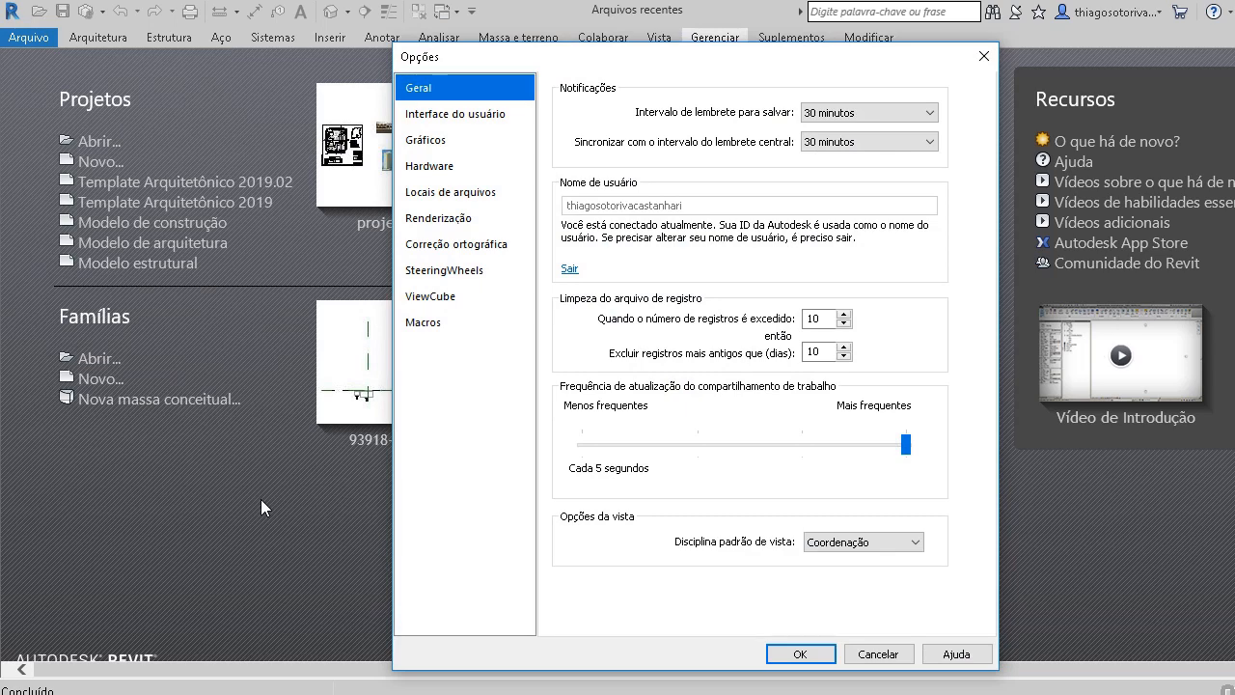
left_click(446, 192)
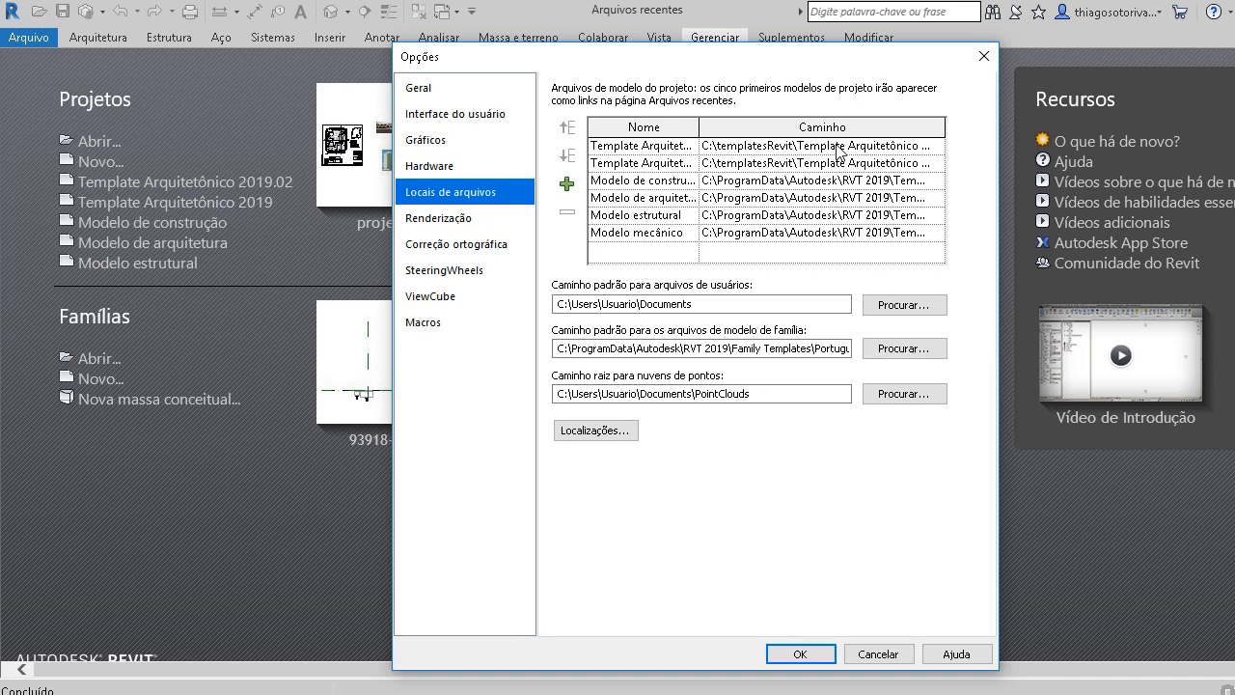
left_click(877, 653)
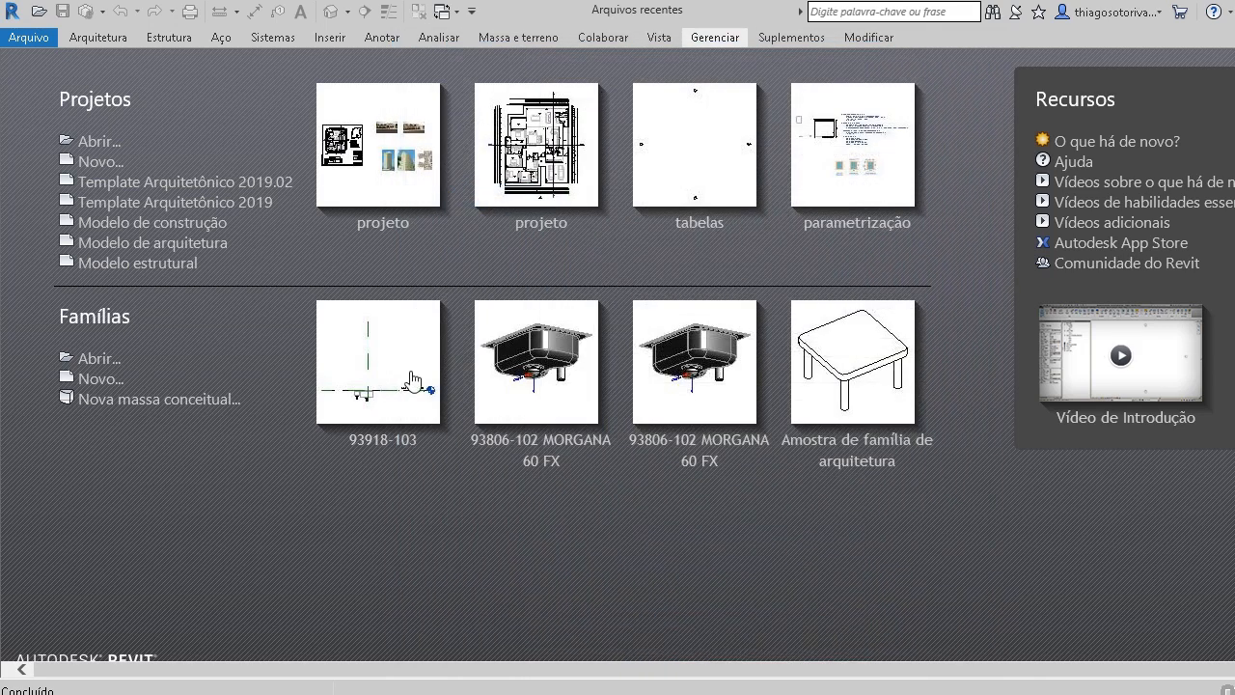
Check which template files are offered for a new project, without creating one.
left_click(98, 161)
left_click(585, 320)
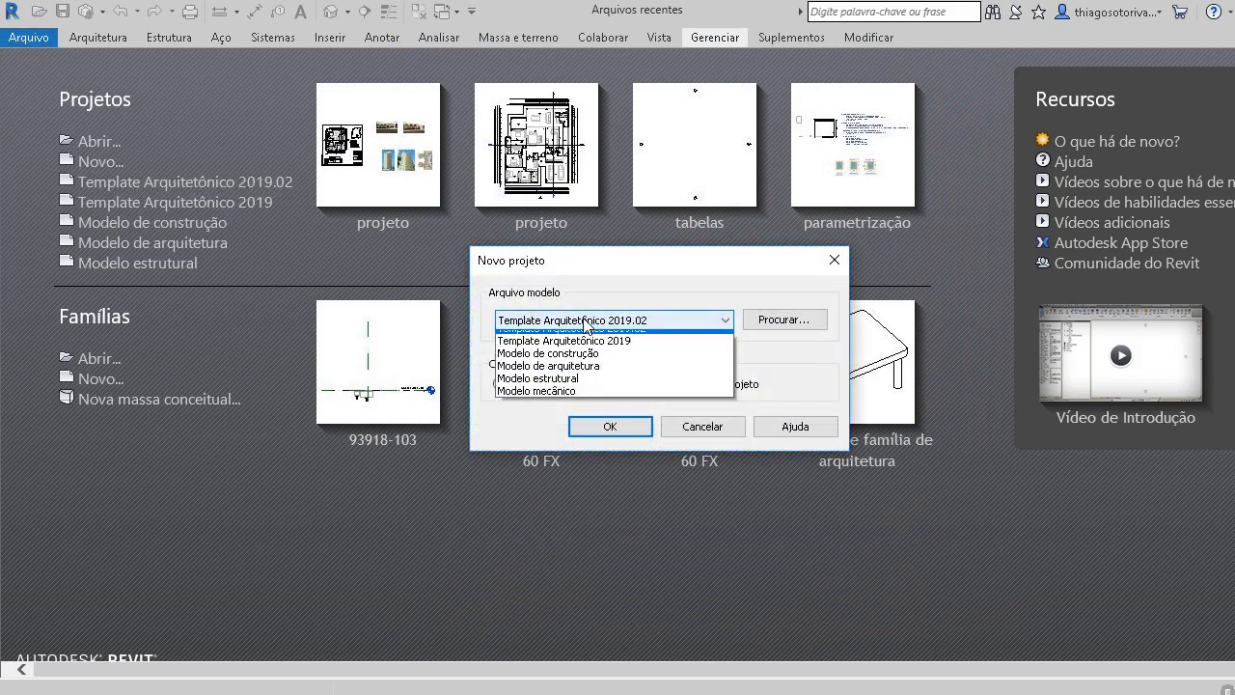
left_click(619, 322)
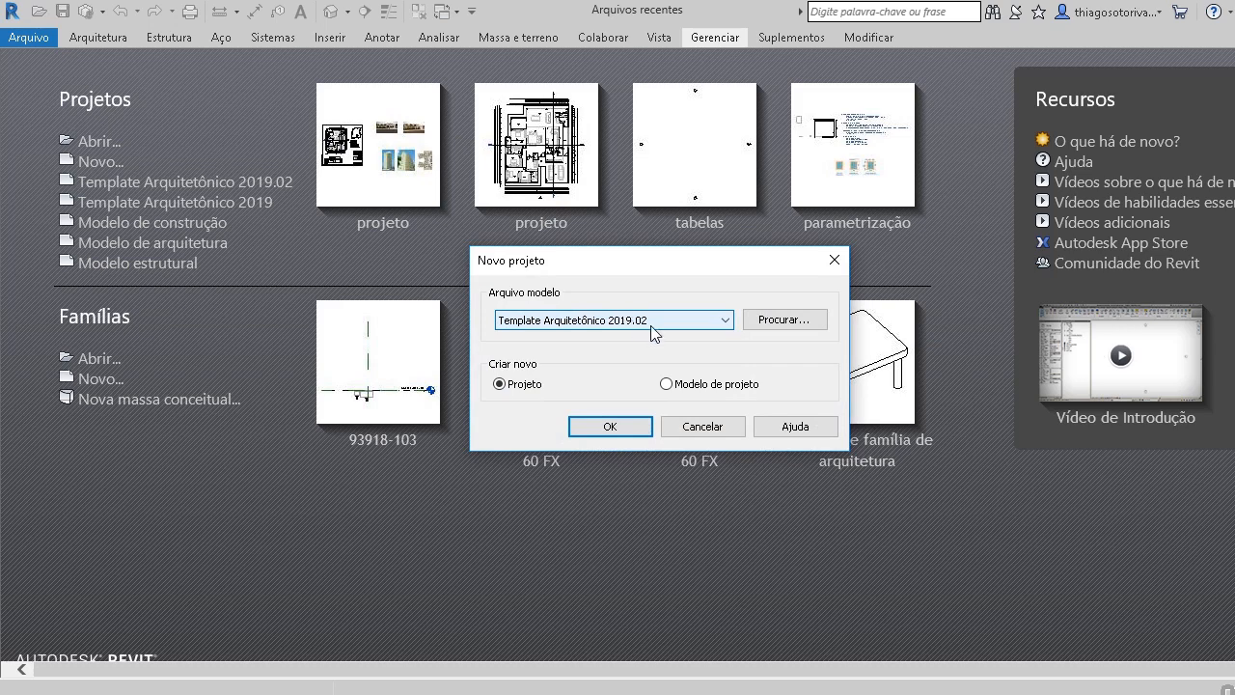
left_click(702, 425)
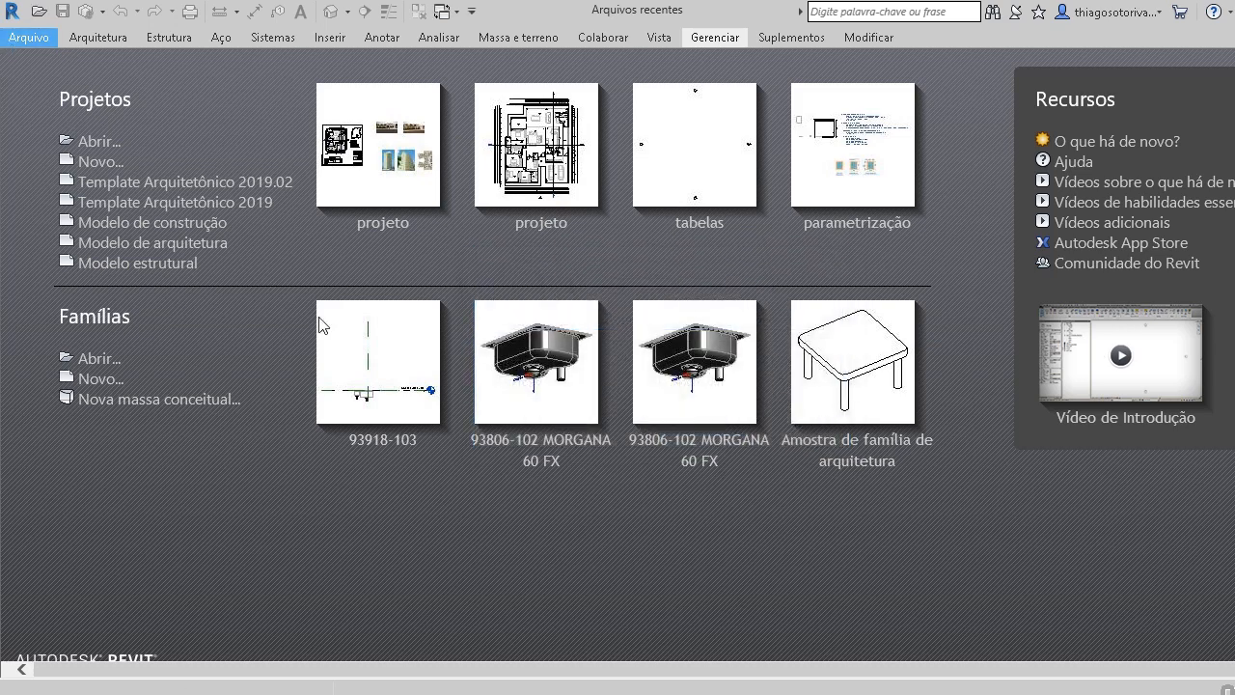
Move Template Arquitetônico 2019.02 down the project template list in the file location options and back up to first place.
key("alt+f")
left_click(275, 486)
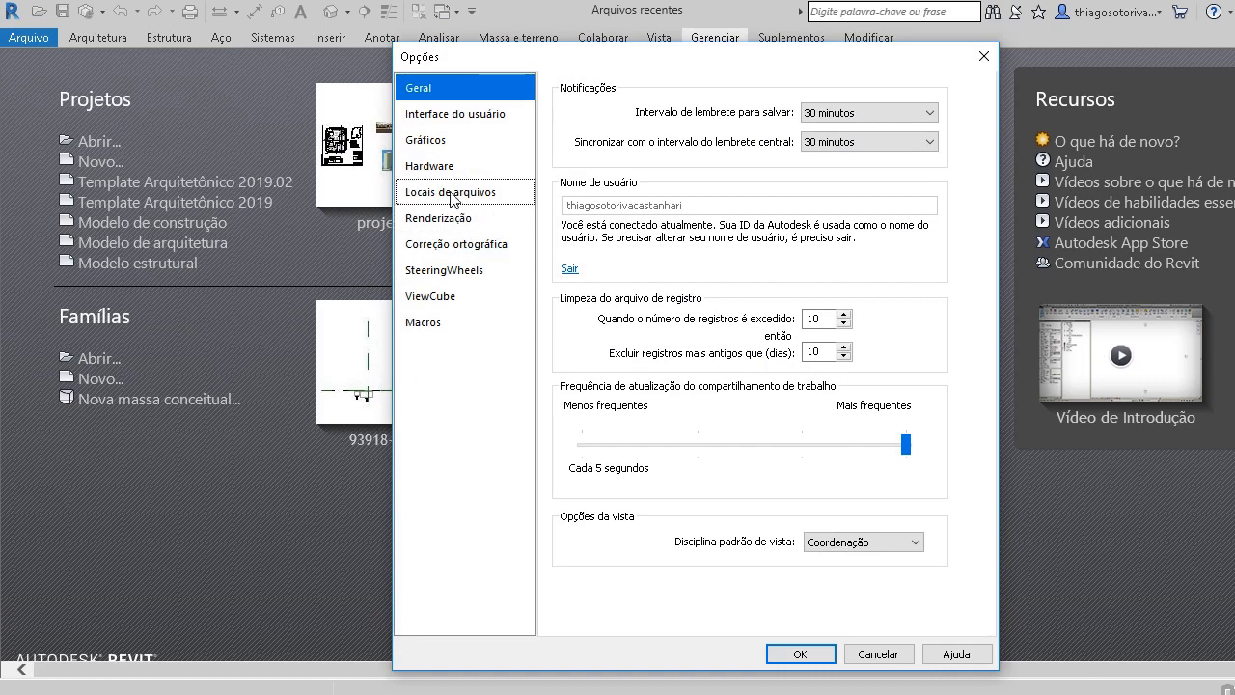
left_click(451, 195)
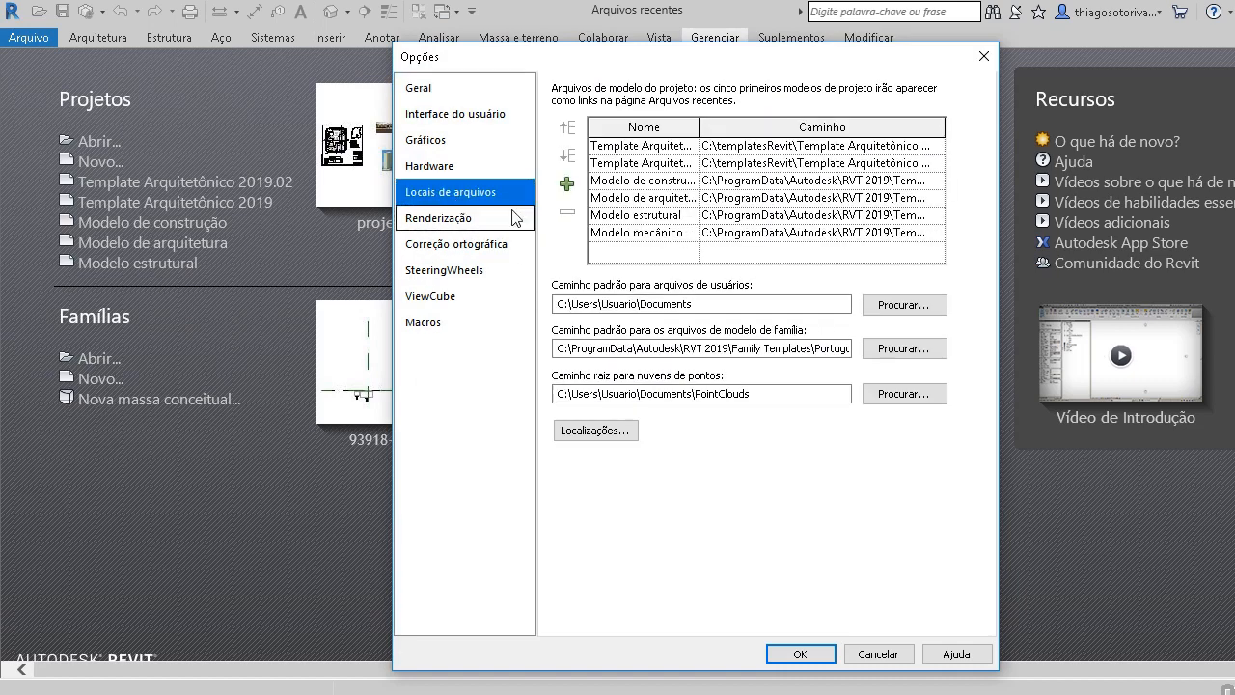
left_click(636, 145)
left_click(567, 156)
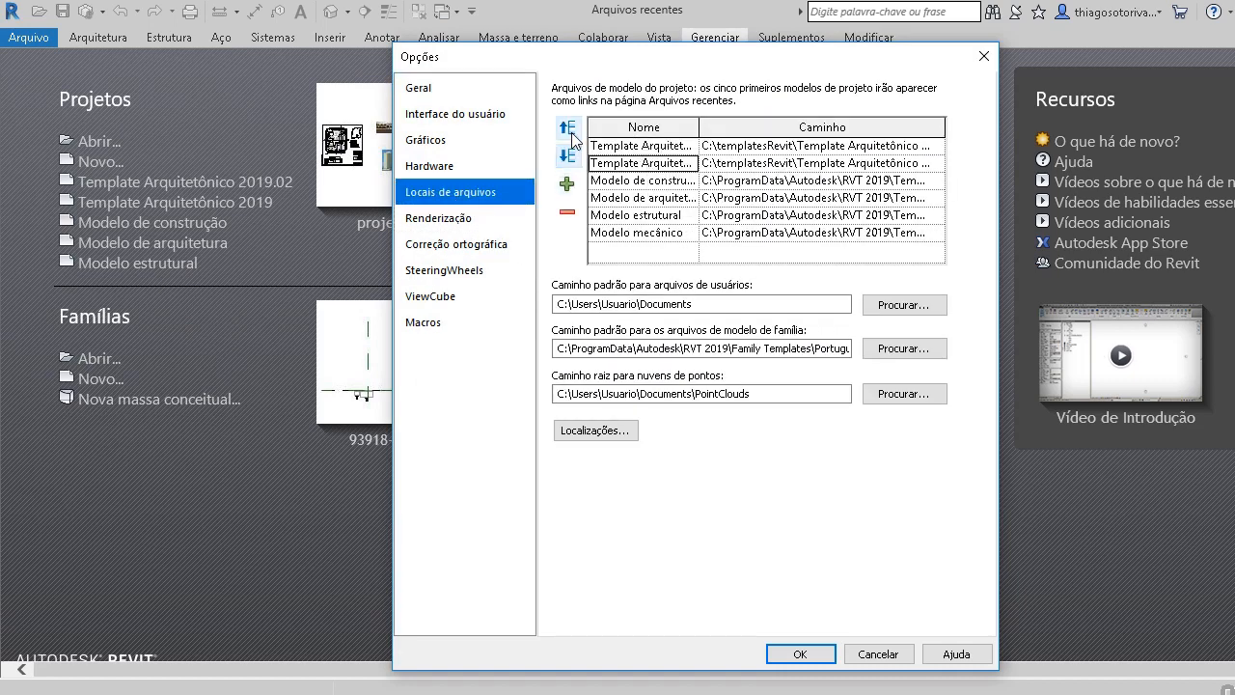
left_click(569, 131)
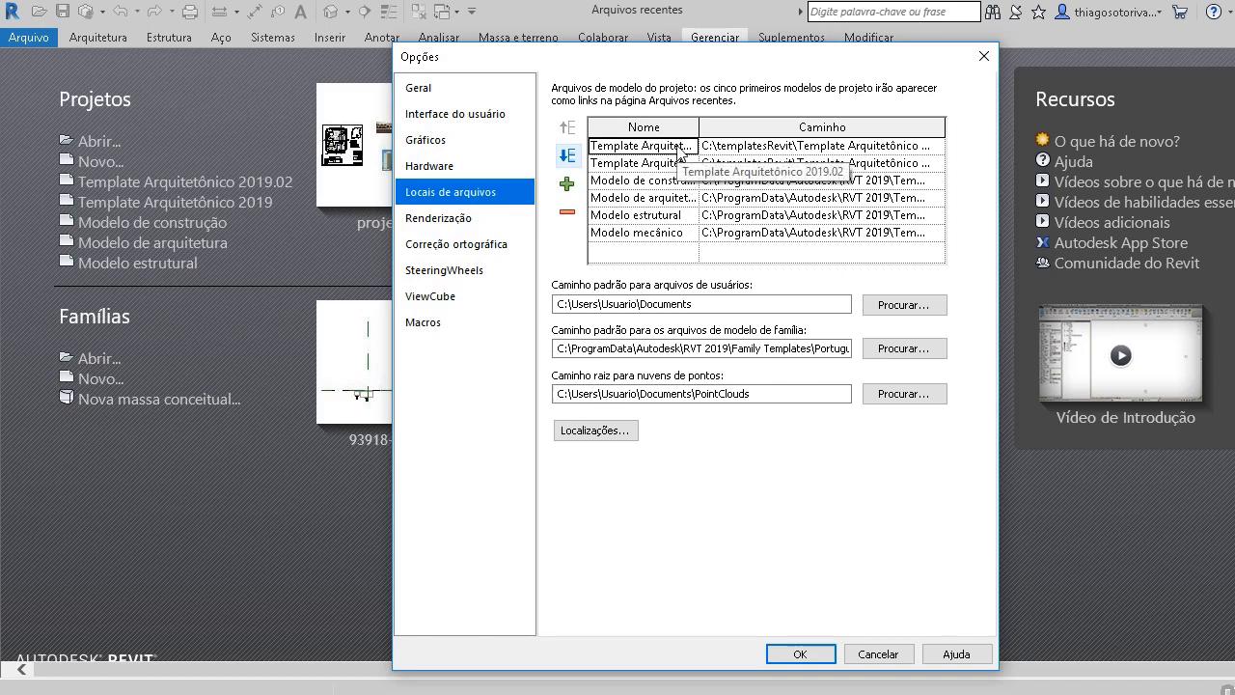
left_click(801, 654)
Create a new project from Template Arquitetônico 2019.02 and open its PLANTA BAIXA TÉRREO floor plan.
left_click(100, 162)
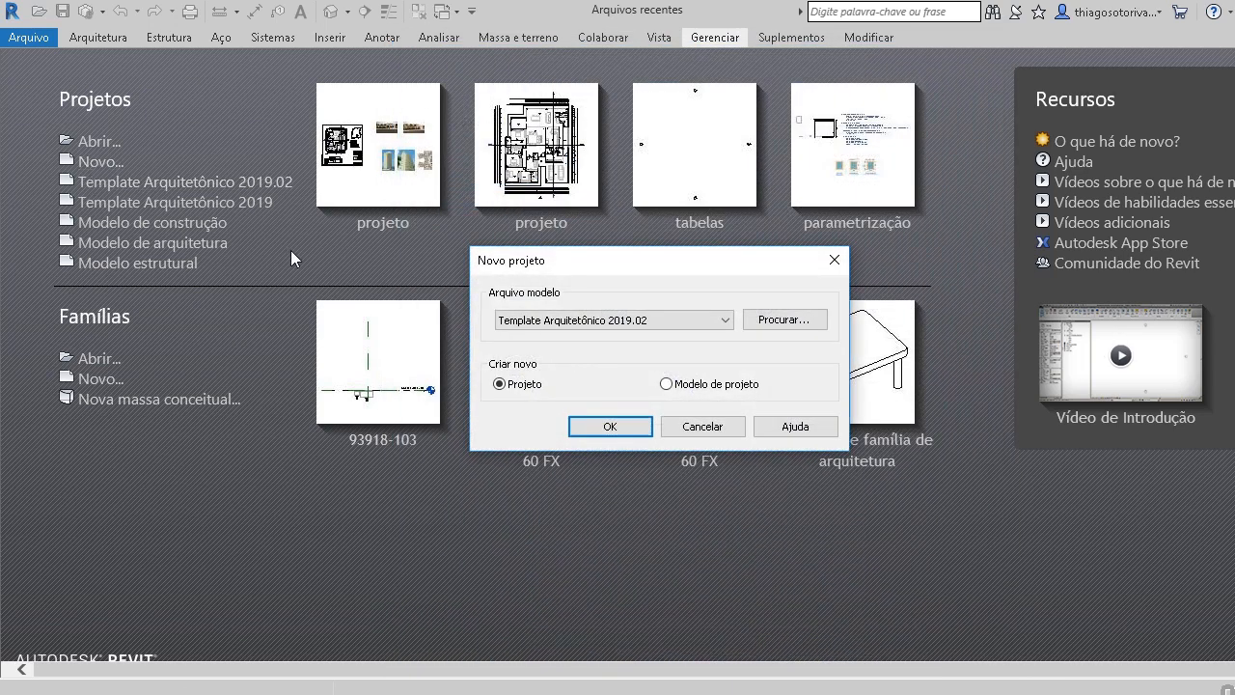
left_click(610, 427)
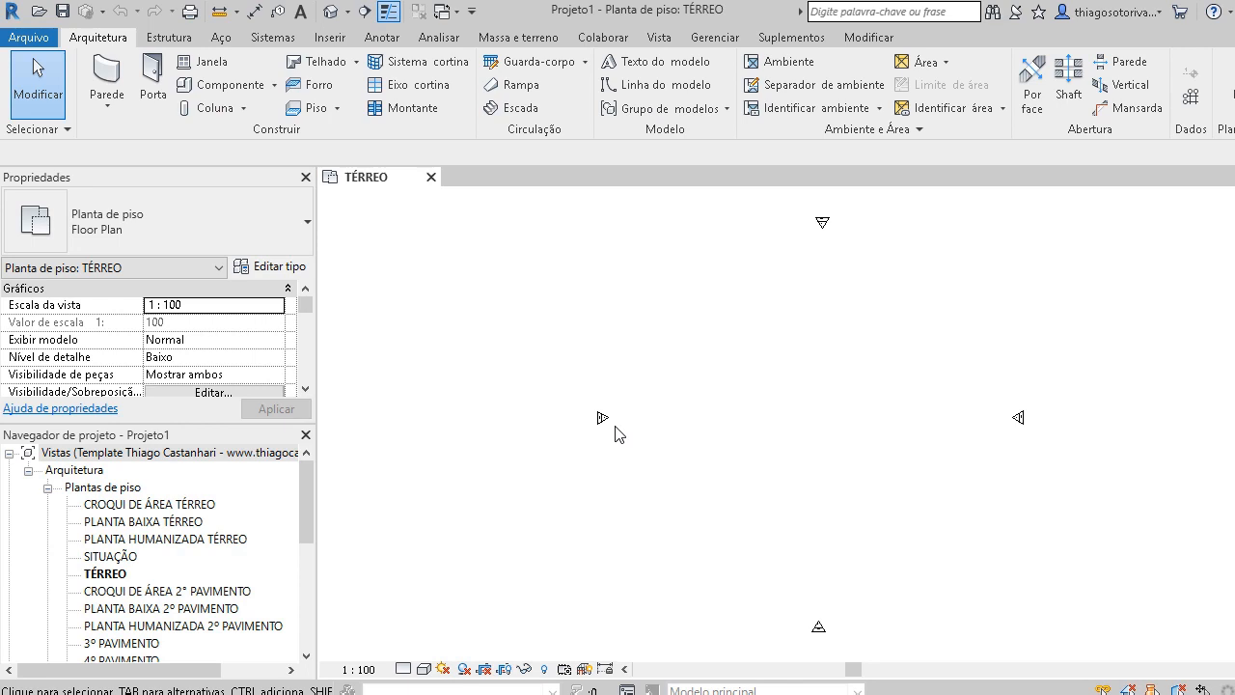
middle_click_drag(705, 462, 667, 474)
double_click(140, 522)
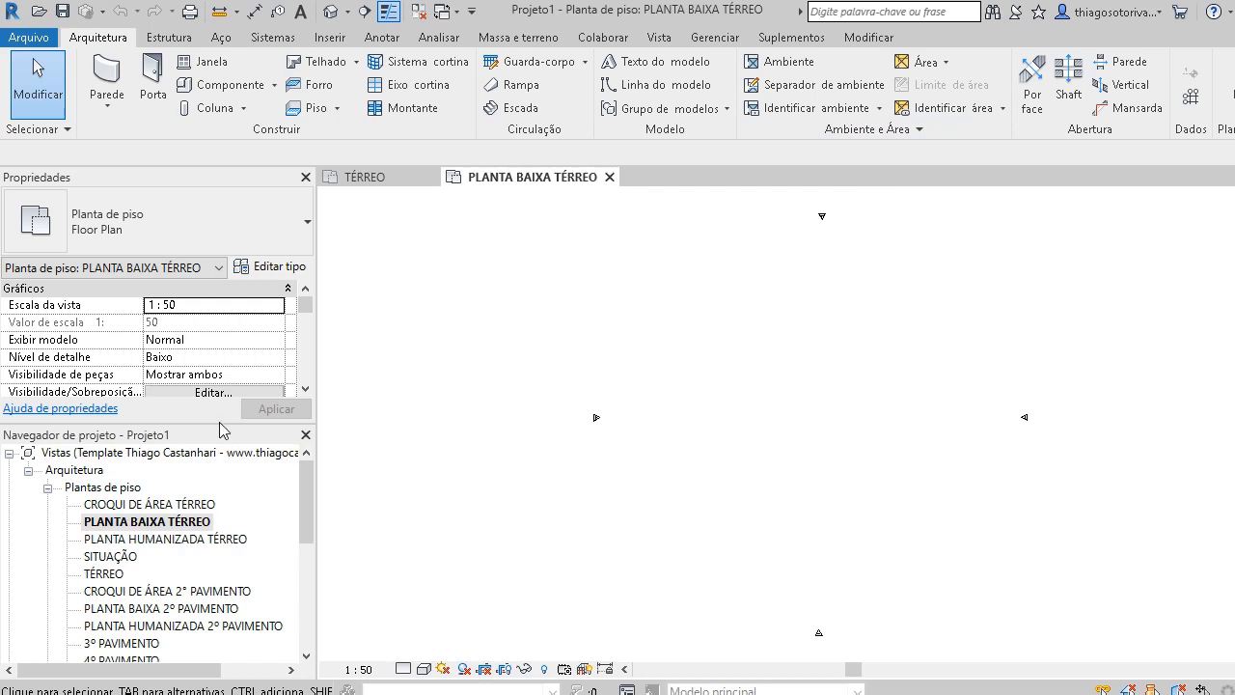
Examine the phase filter options available for the PLANTA BAIXA TÉRREO view, keeping Show Complete.
left_click_drag(220, 423, 220, 471)
scroll(218, 328, "down", 5)
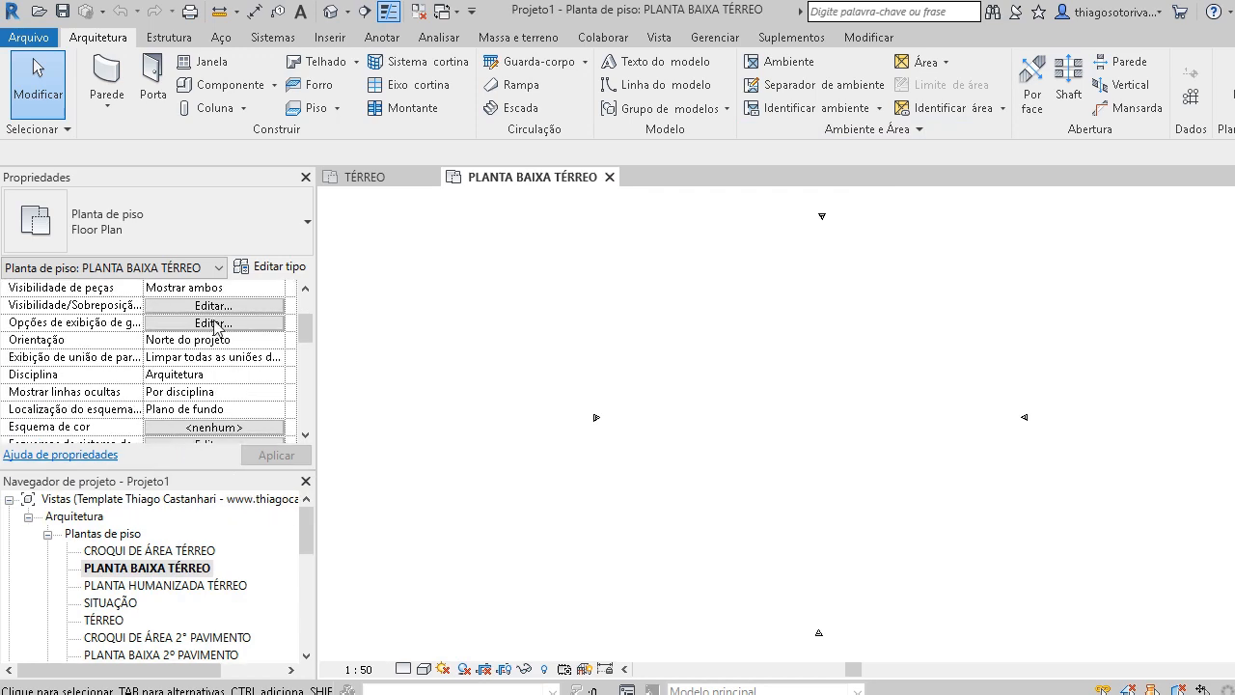
scroll(29, 391, "down", 6)
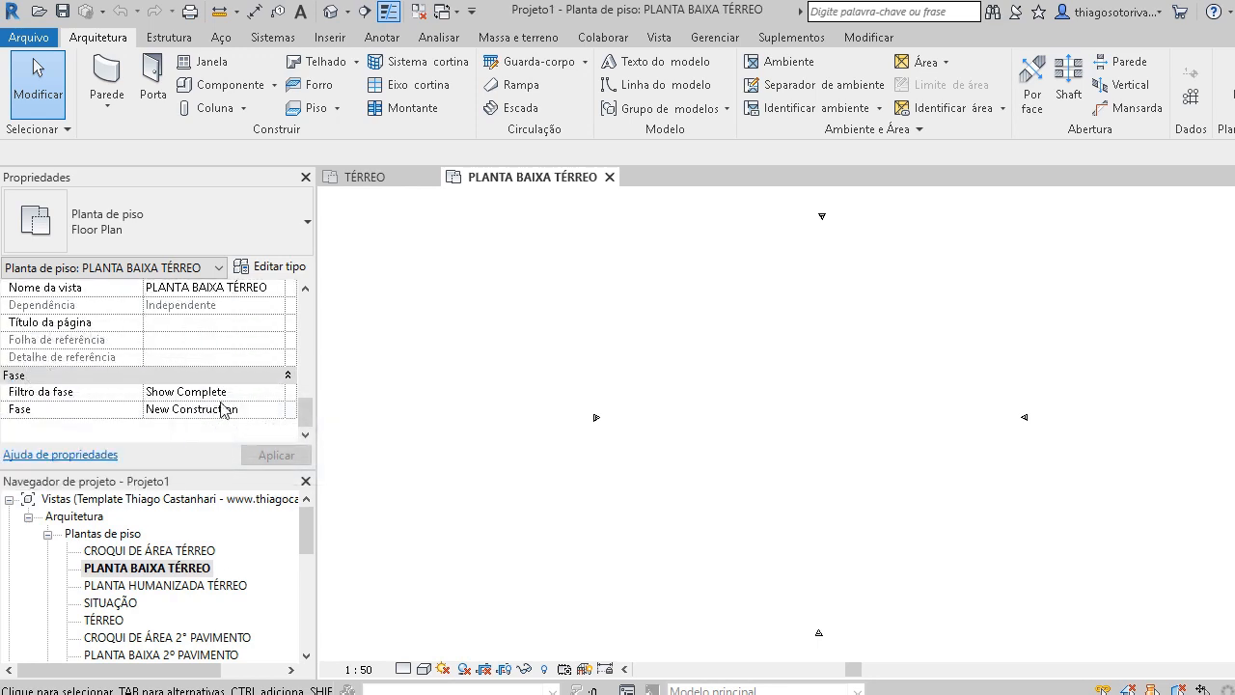
left_click(280, 394)
left_click(276, 392)
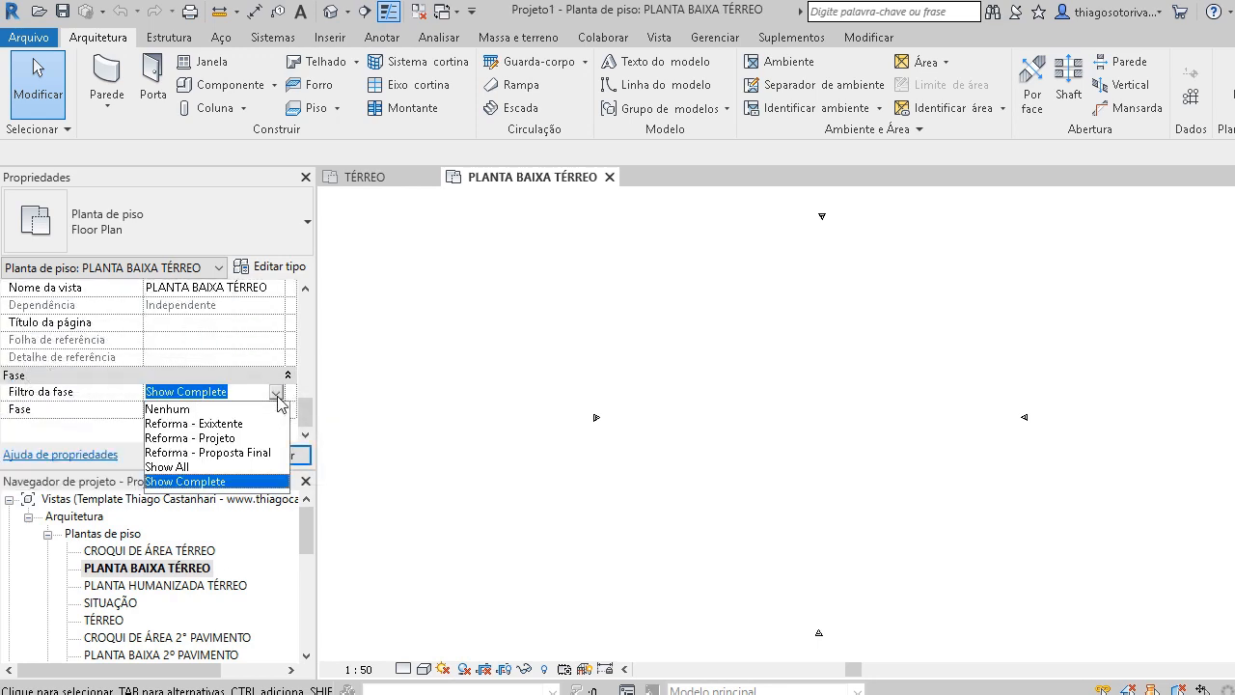
left_click(278, 397)
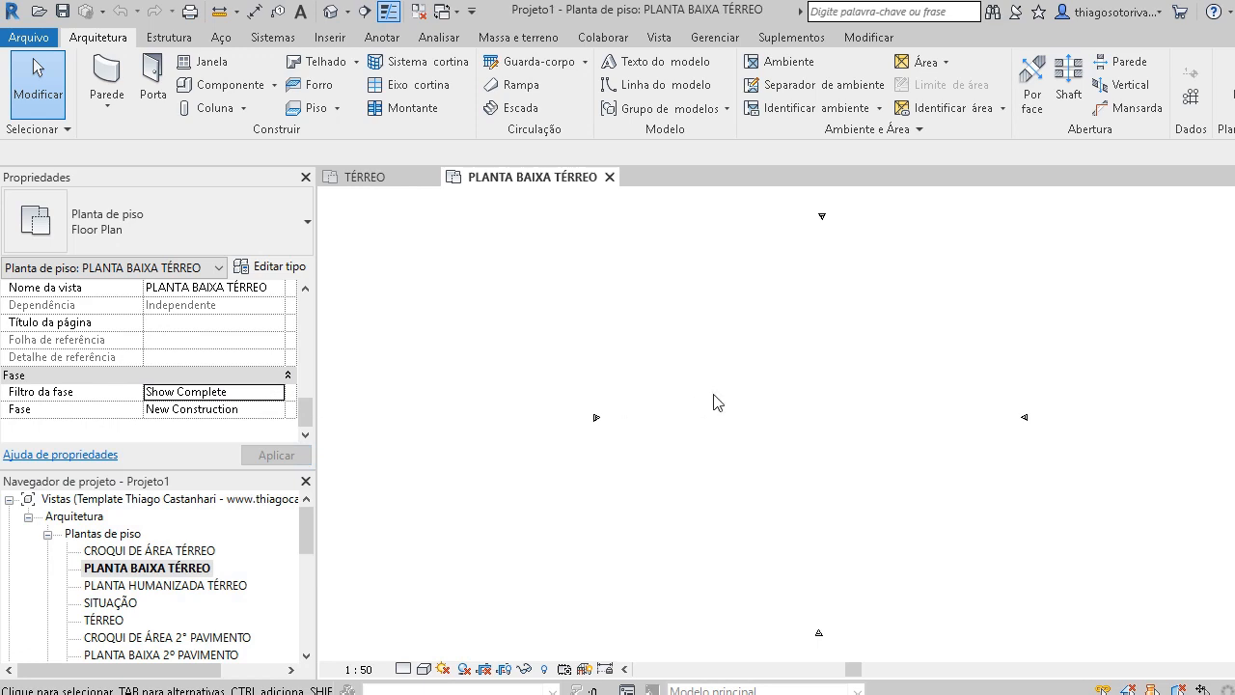
left_click(278, 394)
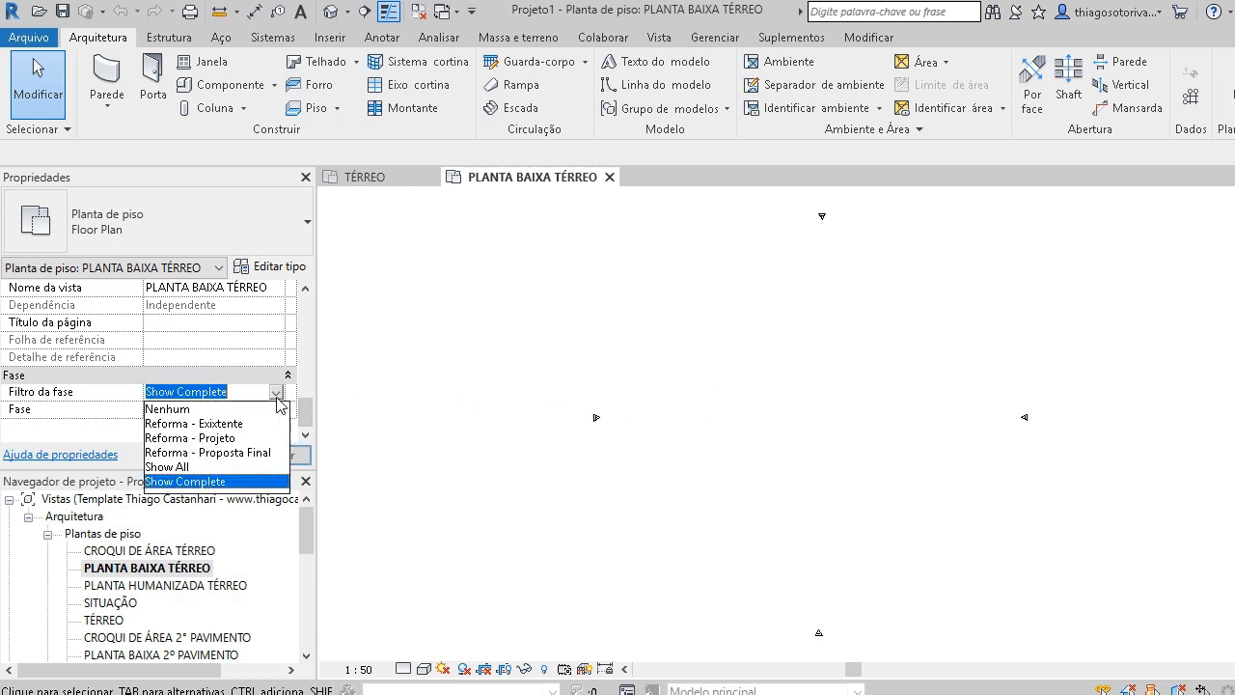
left_click(198, 482)
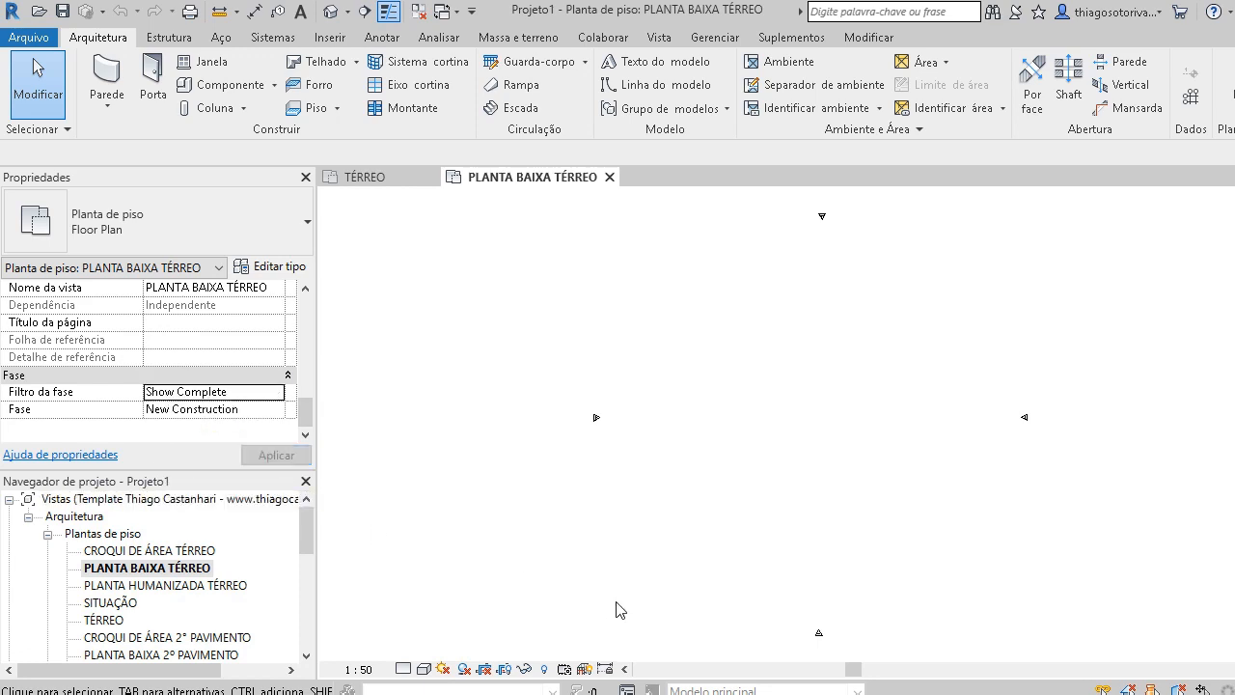
Close the TÉRREO view and keep working in PLANTA BAIXA TÉRREO.
middle_click_drag(792, 496, 751, 465)
left_click(434, 179)
middle_click_drag(783, 410, 724, 404)
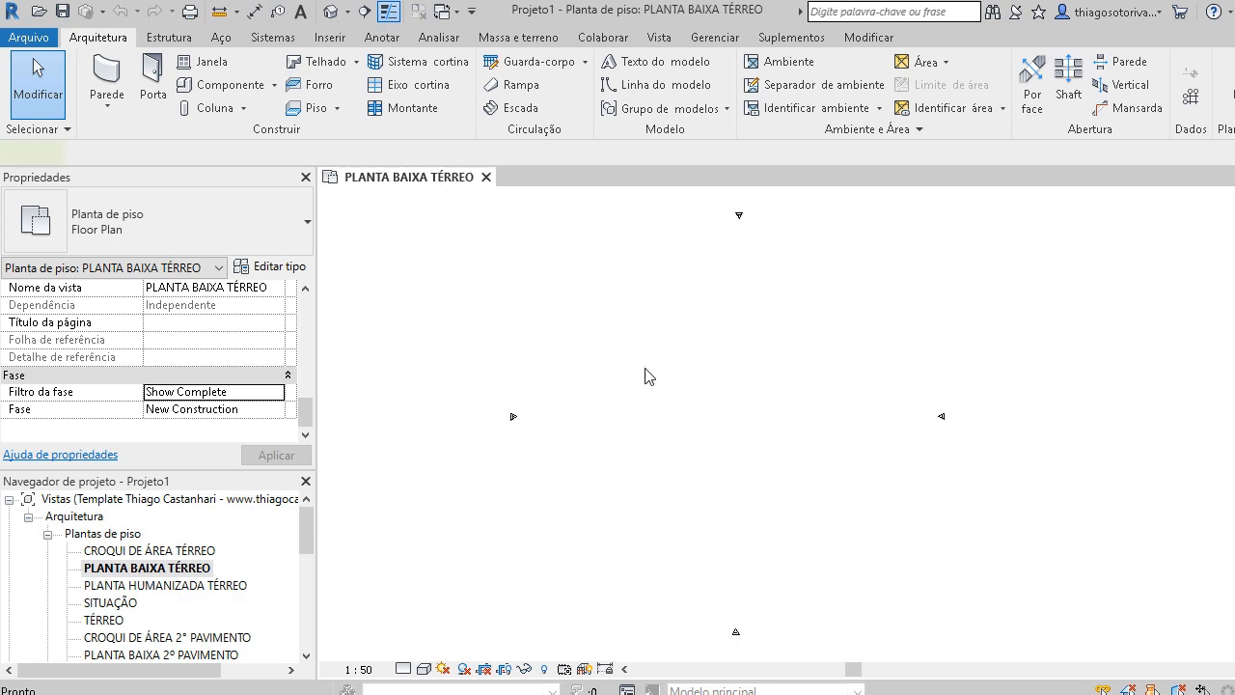
Draw a tall rectangular outline of 15cm basic walls between the elevation markers of the floor plan.
key("w")
key("a")
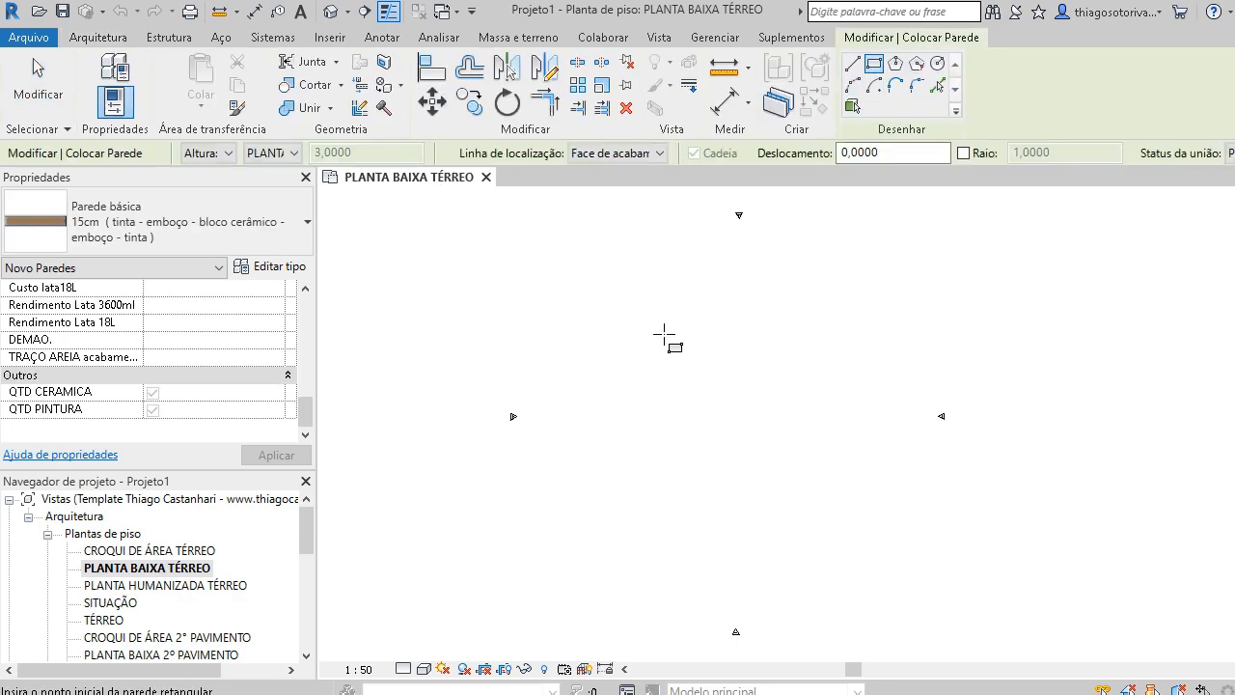
left_click(665, 335)
left_click(733, 431)
key("Escape")
key("Escape")
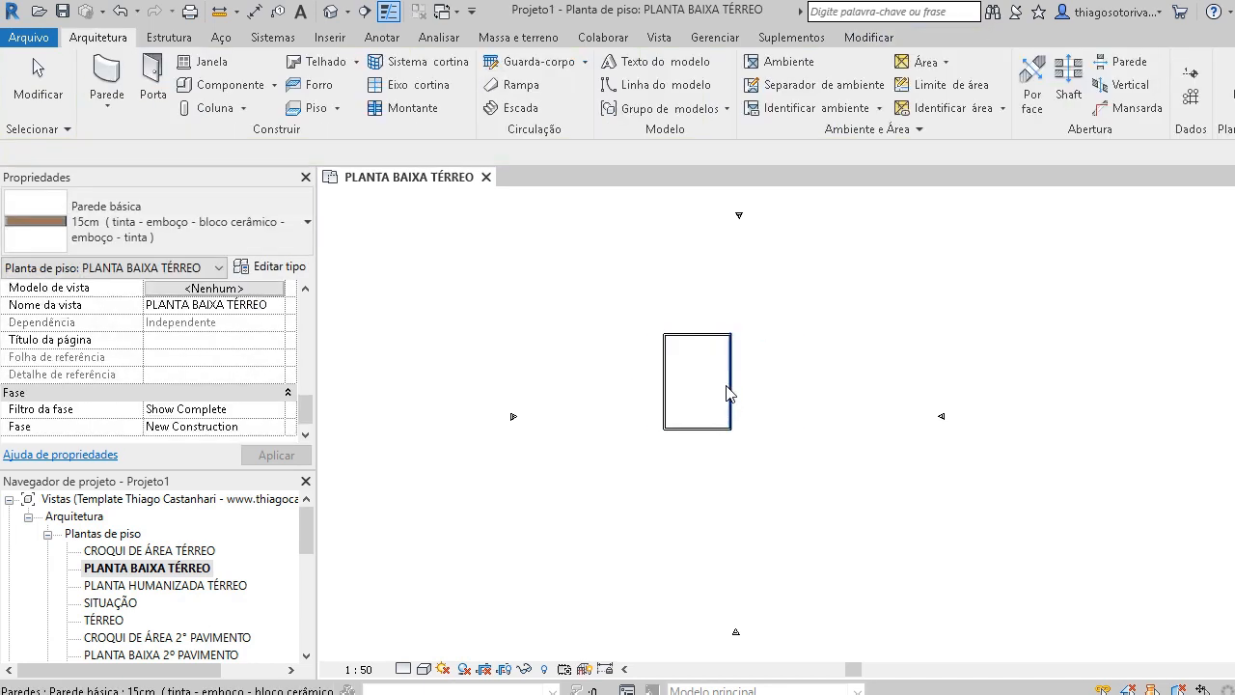
Draw a horizontal and a vertical interior wall, the vertical one about 2.75 m long, enclosing a room in the outline's upper-left corner.
scroll(728, 386, "up", 3)
key("w")
key("a")
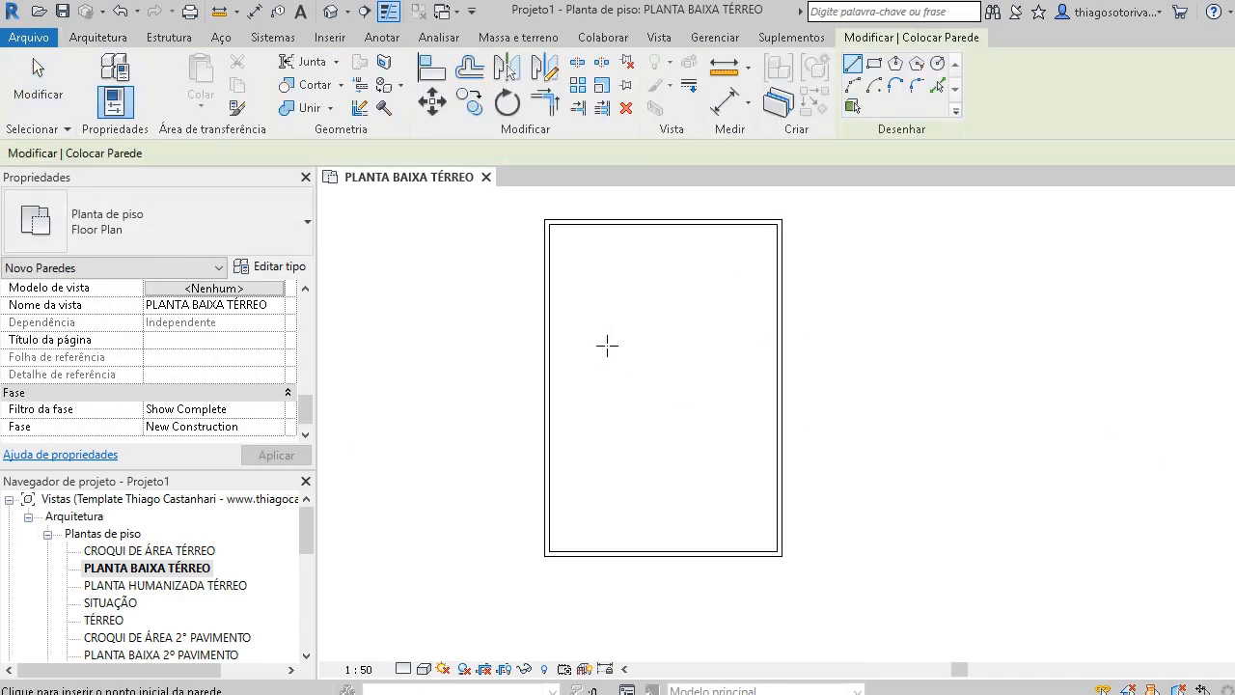
scroll(524, 331, "up", 3)
left_click(531, 308)
middle_click_drag(638, 308, 692, 377)
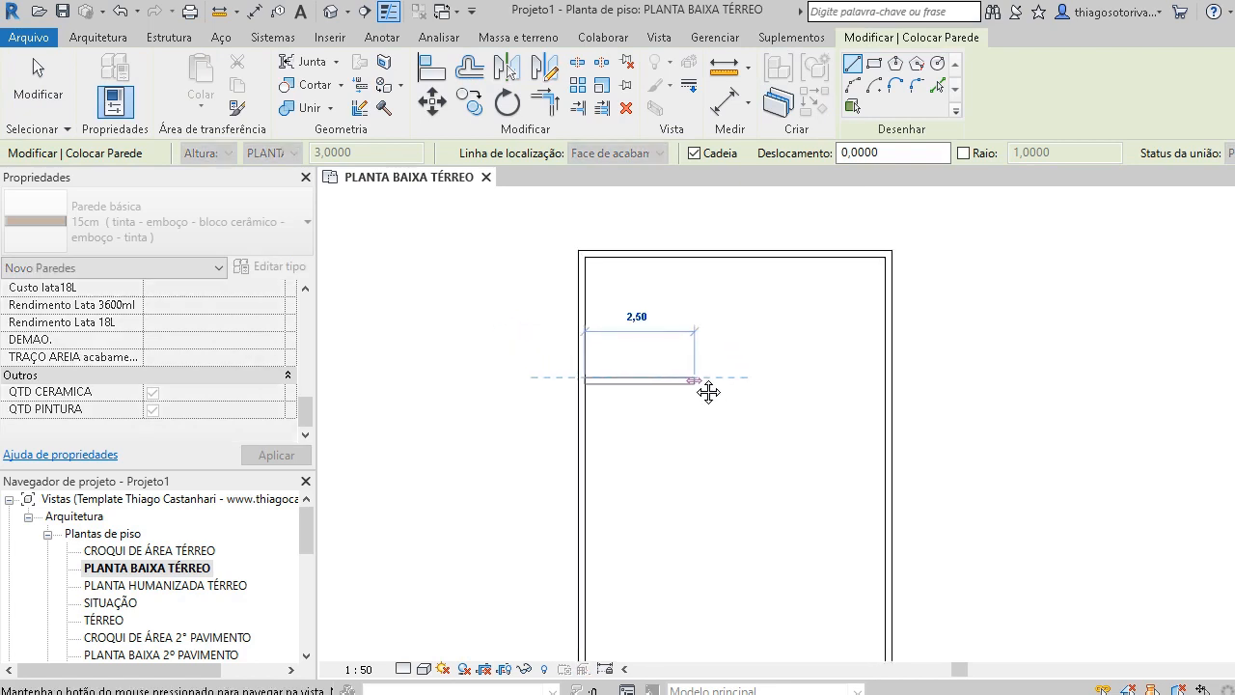
left_click(730, 377)
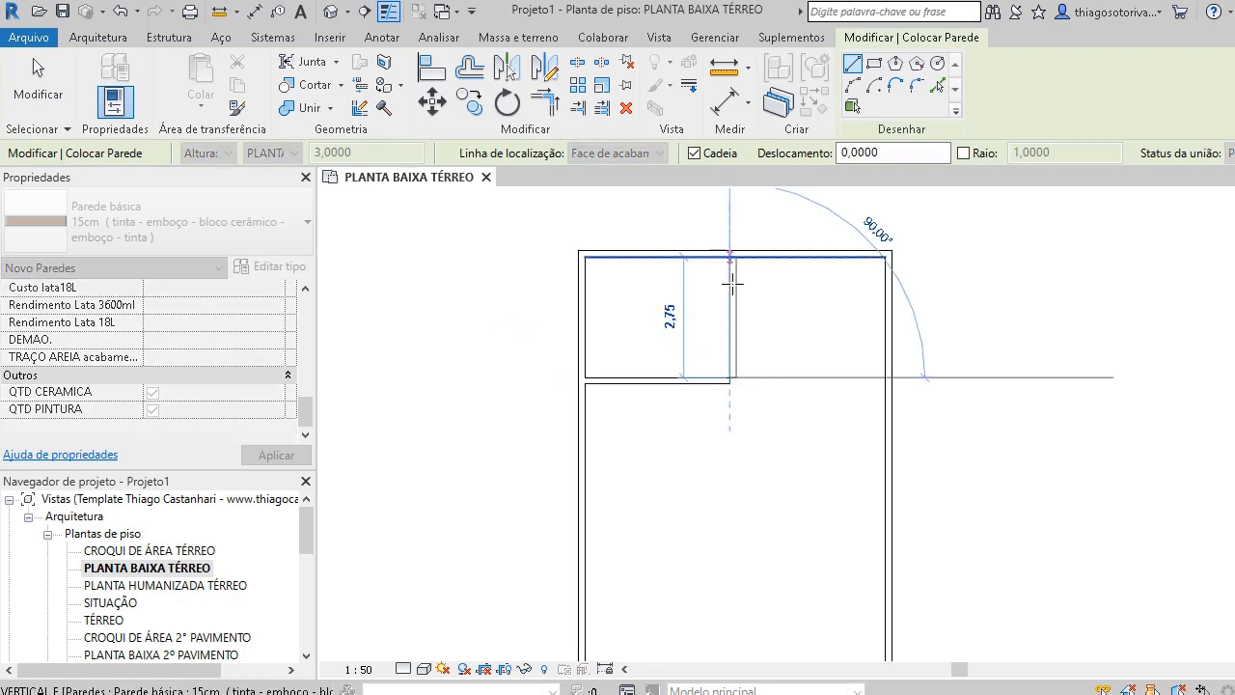
left_click(730, 272)
key("Escape")
key("Escape")
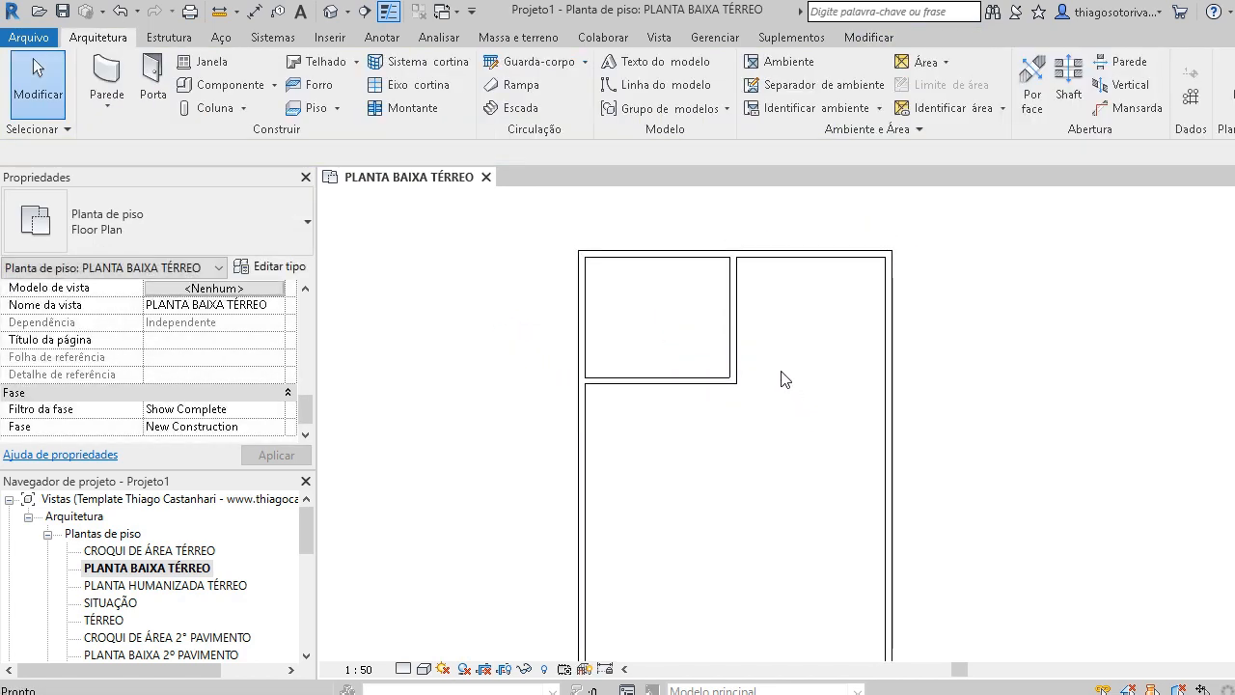
Place a Porta de Abrir - Frizzatta Pormade door, 80 x 210 cm, in the small room's lower wall near its left corner, opening into the room.
key("d")
key("r")
scroll(637, 372, "up", 5)
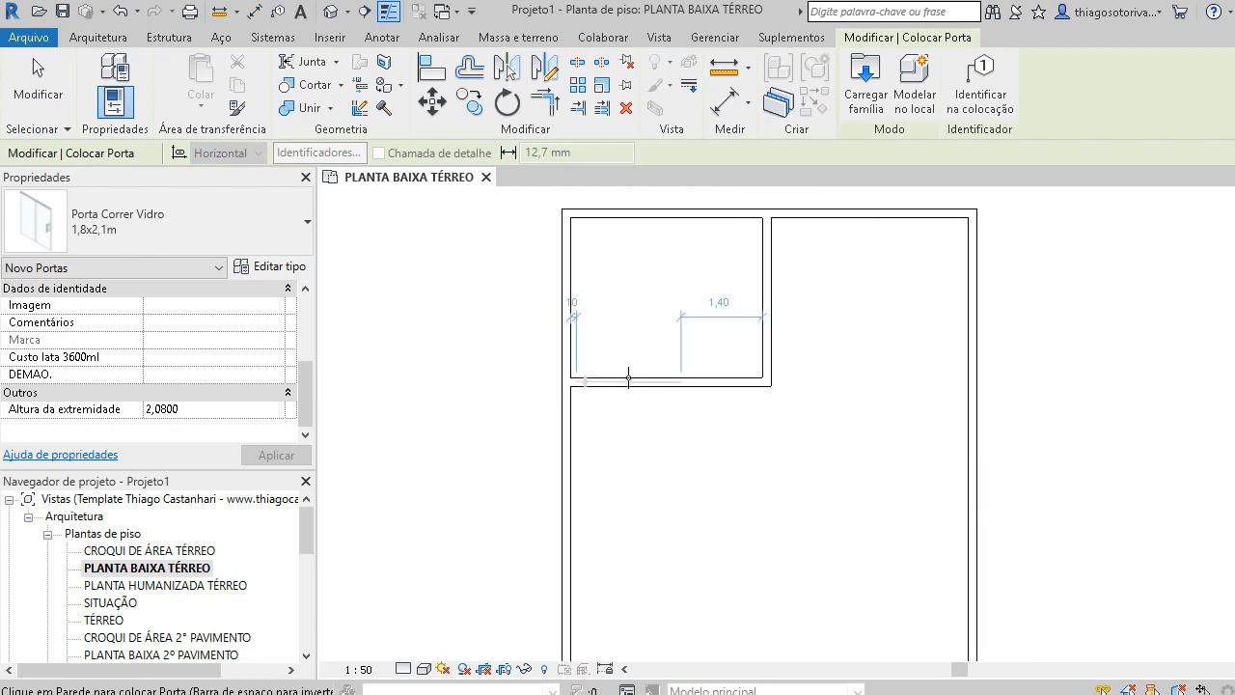
left_click(270, 211)
scroll(189, 358, "down", 5)
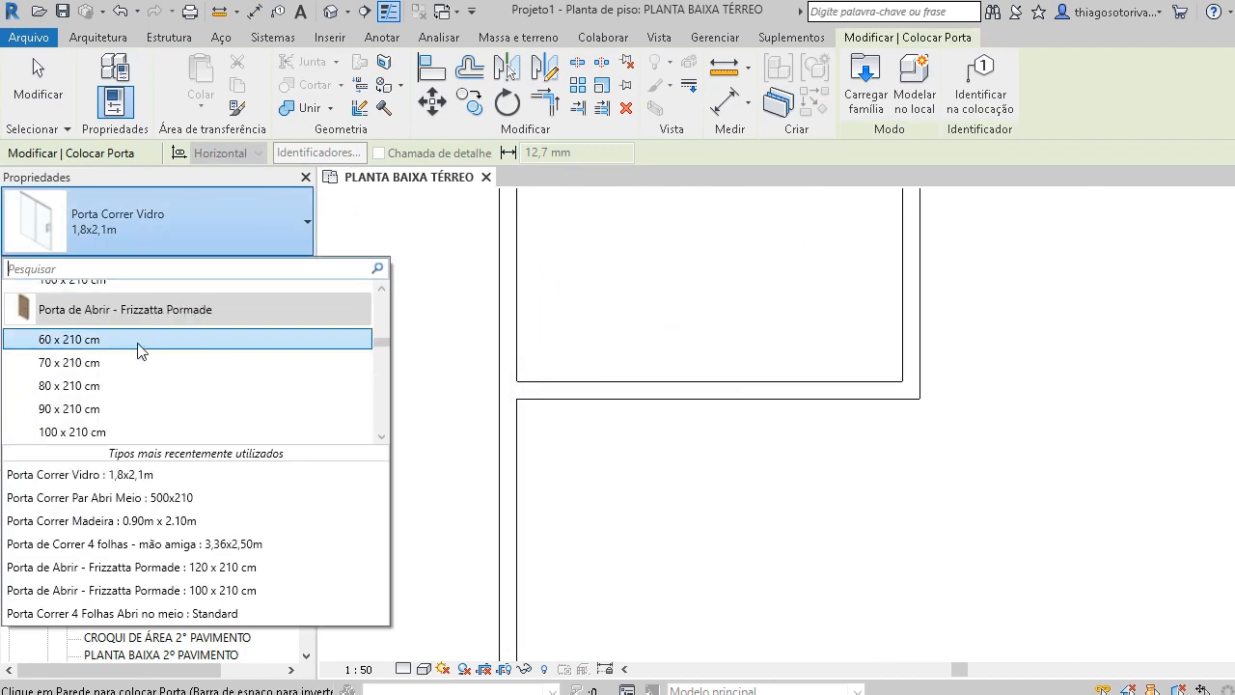
left_click(119, 387)
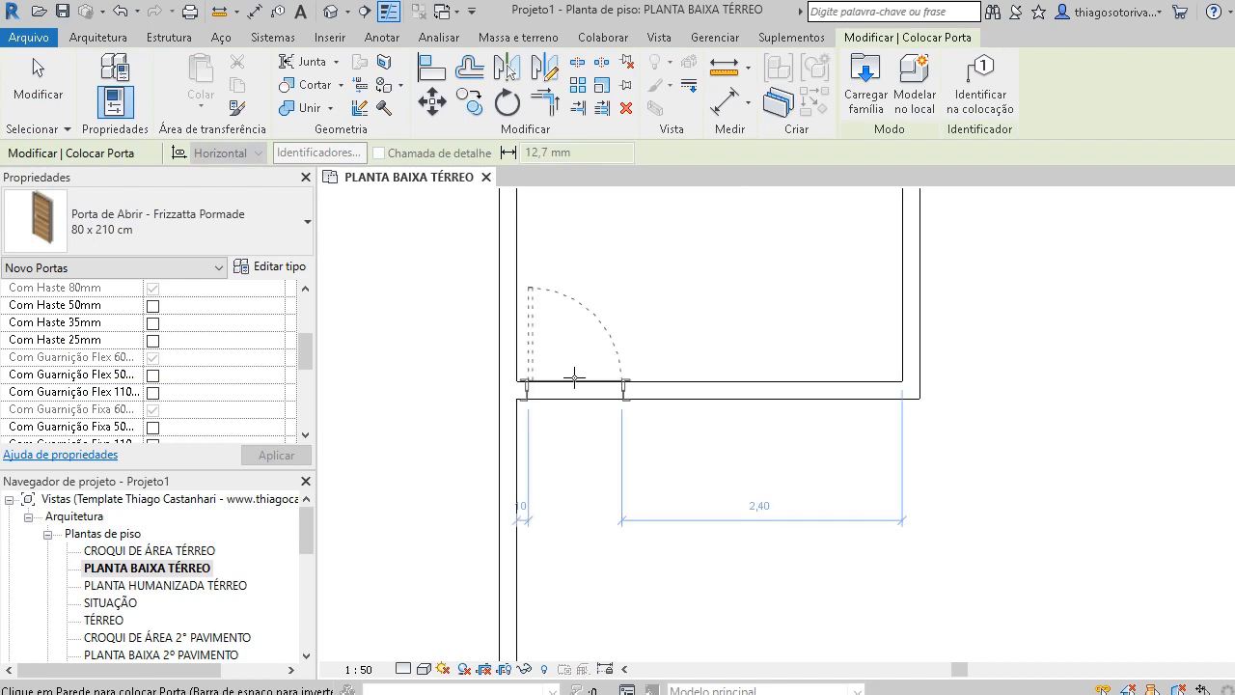
left_click(580, 384)
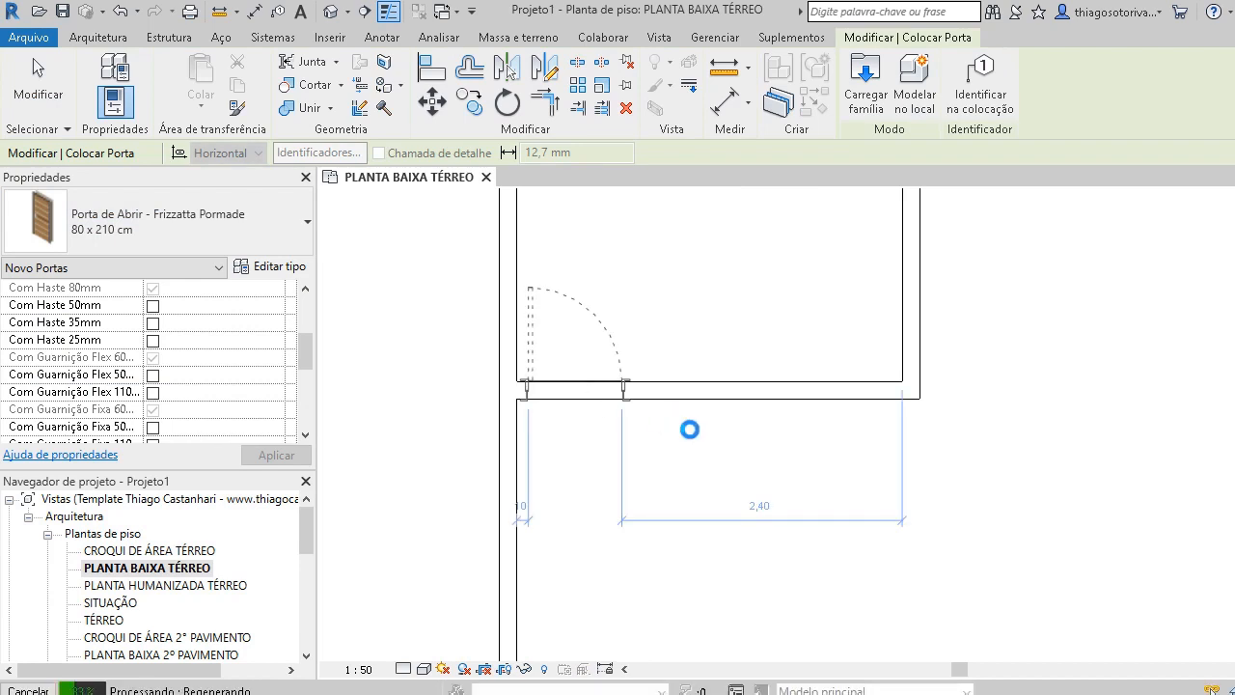
key("Escape")
key("Escape")
Set the distance between the small room's lower wall and the bottom exterior wall to 5 m.
scroll(662, 414, "down", 4)
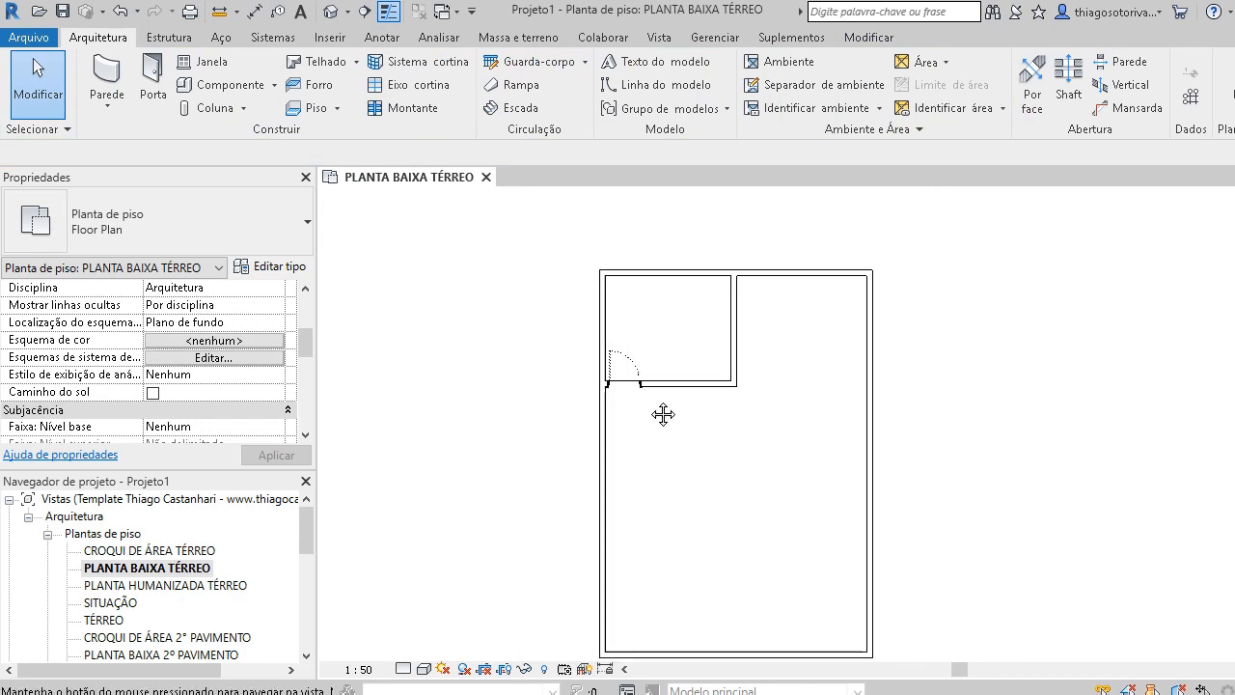
middle_click_drag(822, 540, 782, 518)
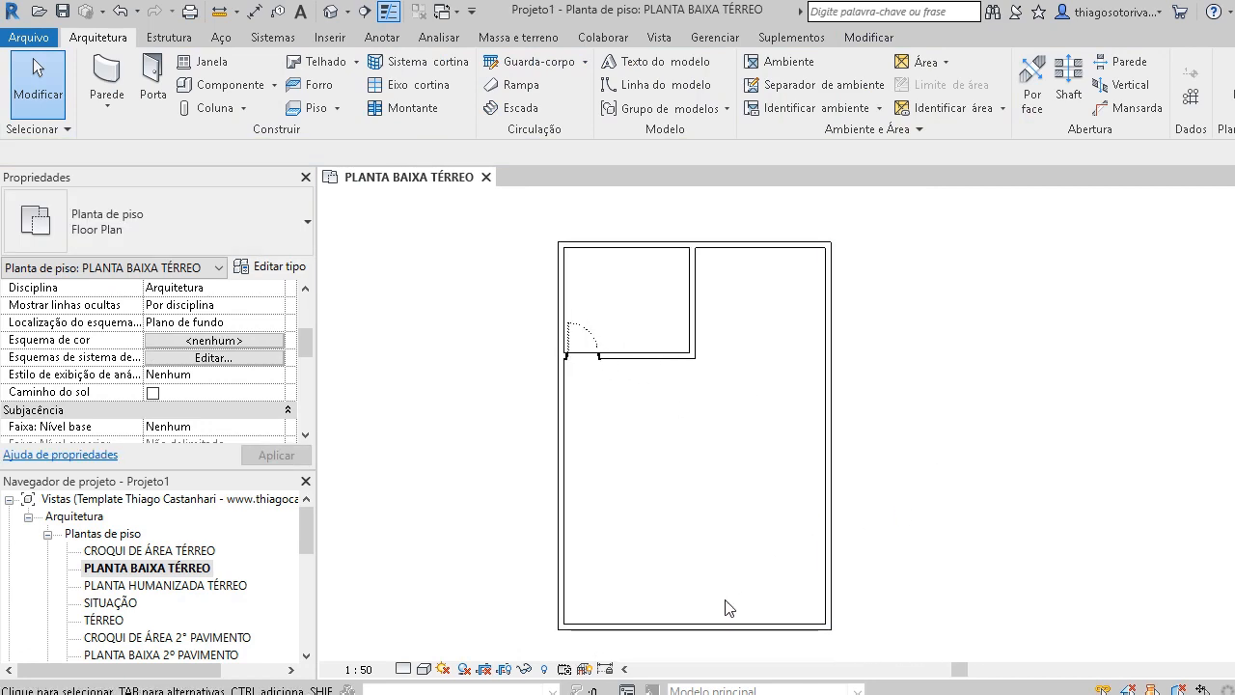
left_click(709, 625)
left_click(485, 494)
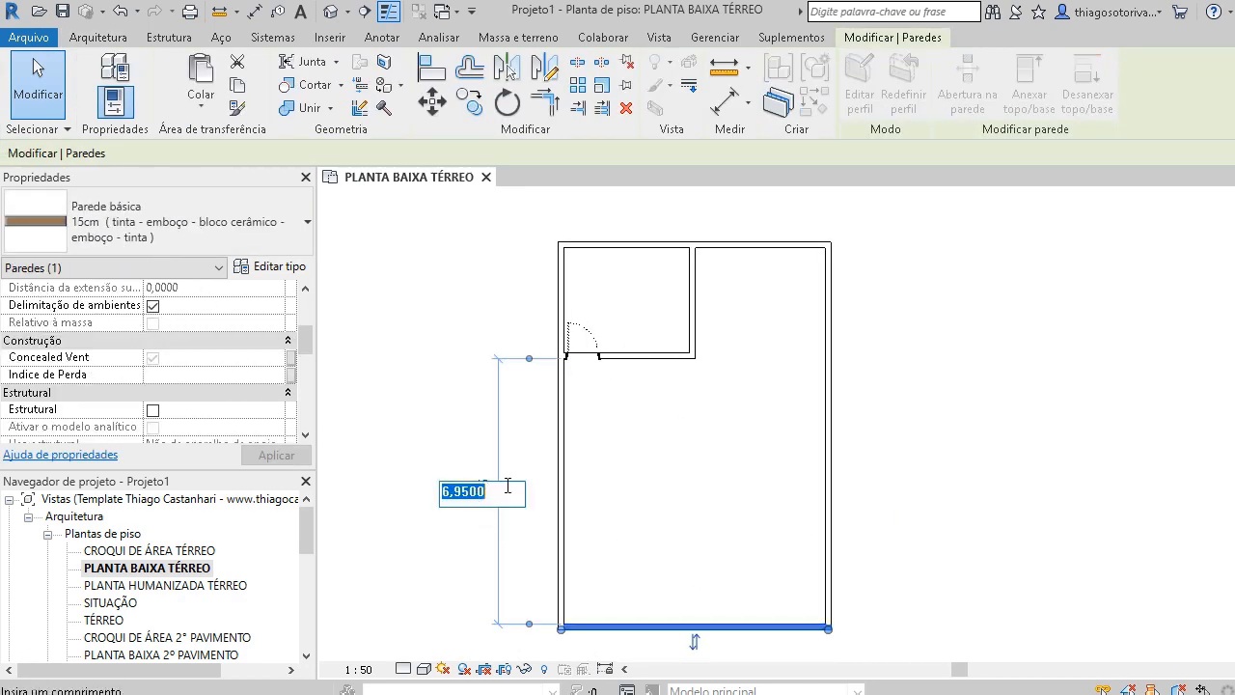
type("5")
key("Return")
key("Escape")
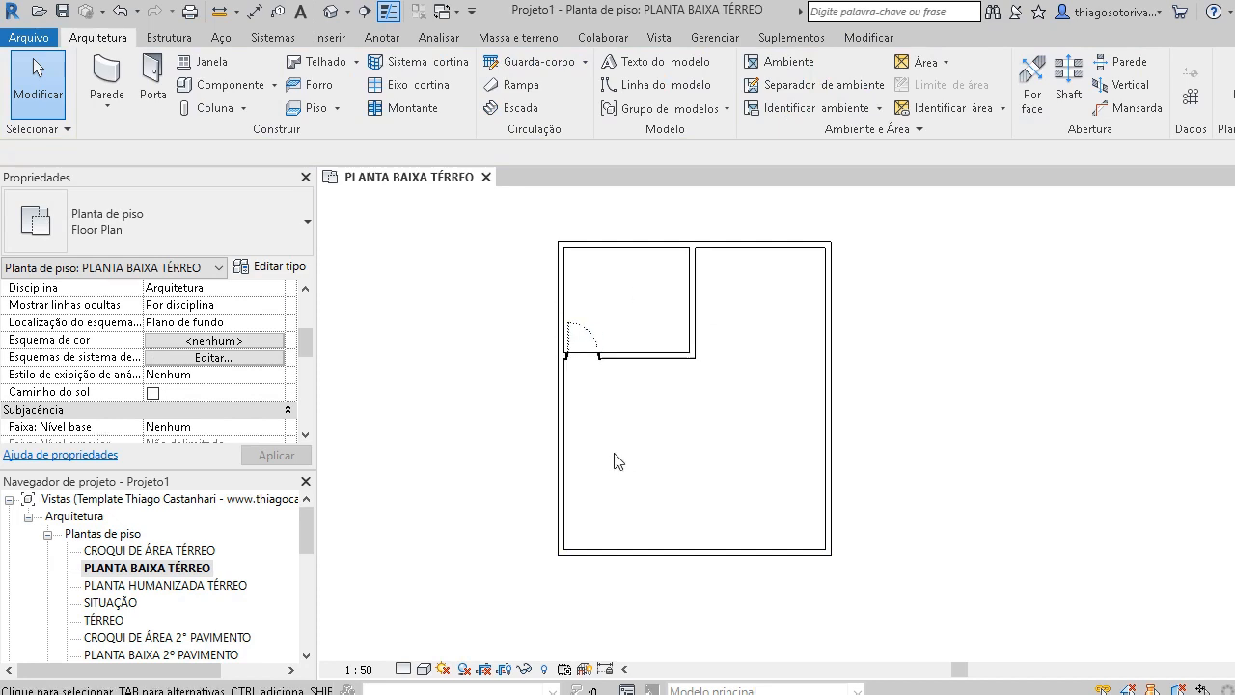
middle_click_drag(614, 460, 599, 452)
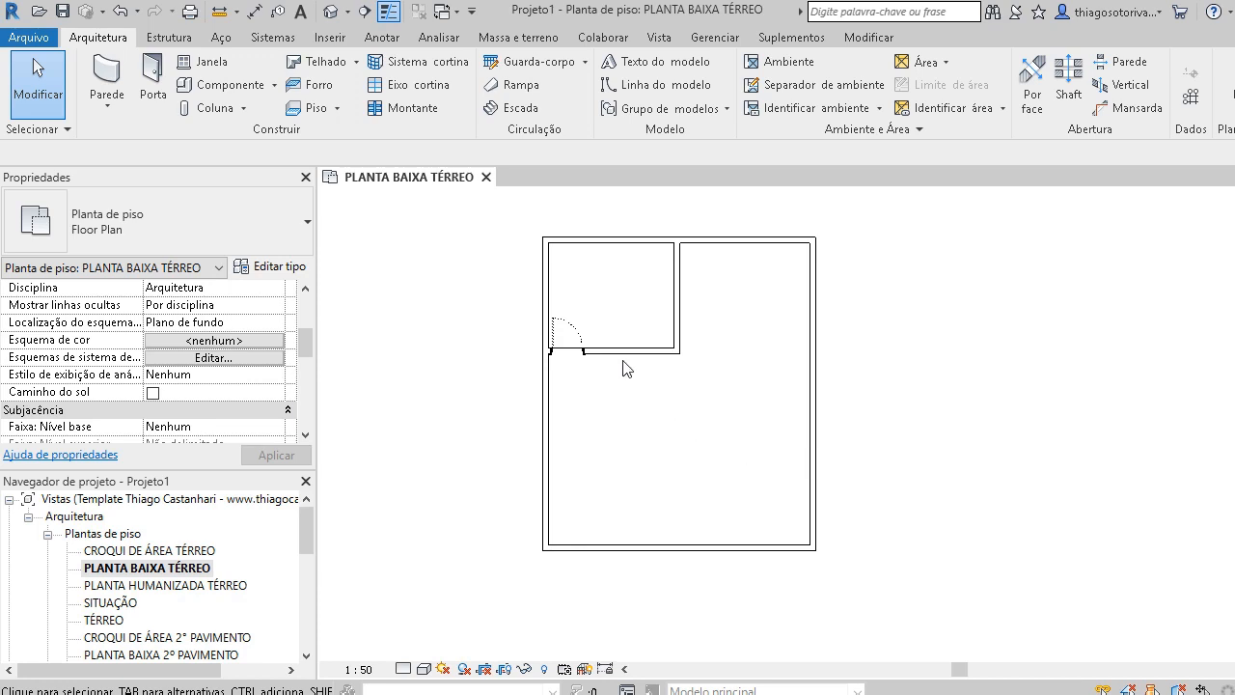
Select all the walls and the door of the floor plan and examine their phase properties.
left_click_drag(525, 220, 983, 569)
left_click(946, 577)
left_click(515, 232)
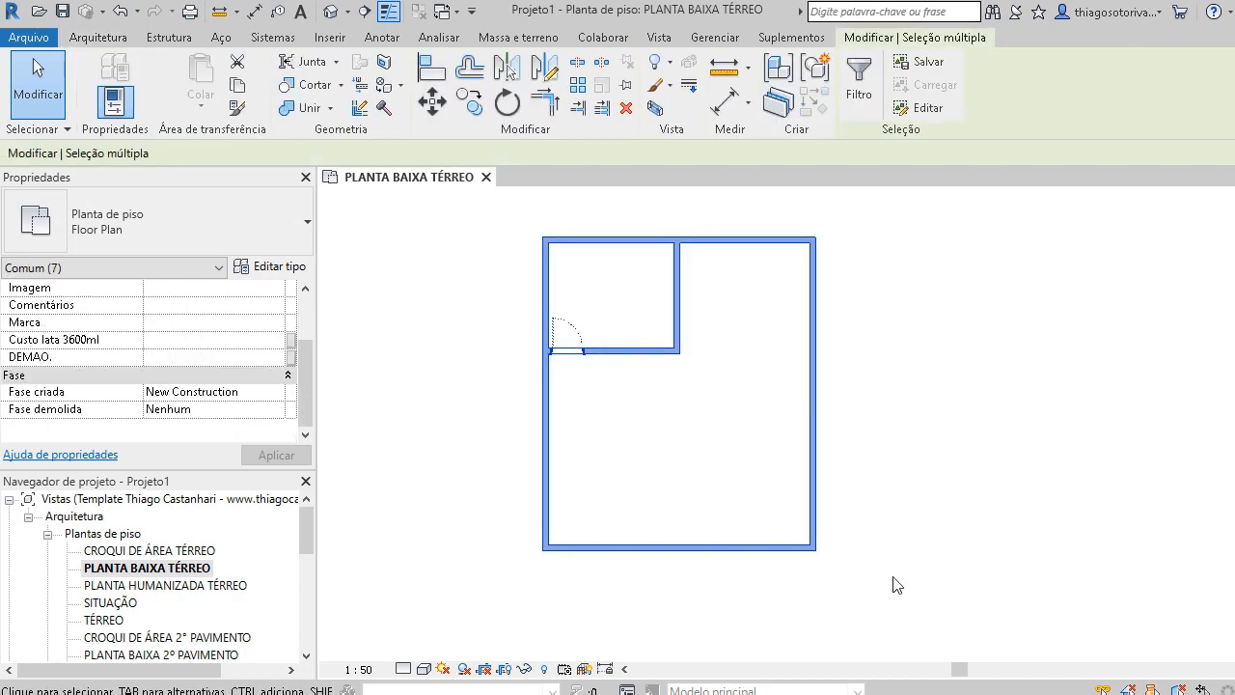
left_click(508, 392)
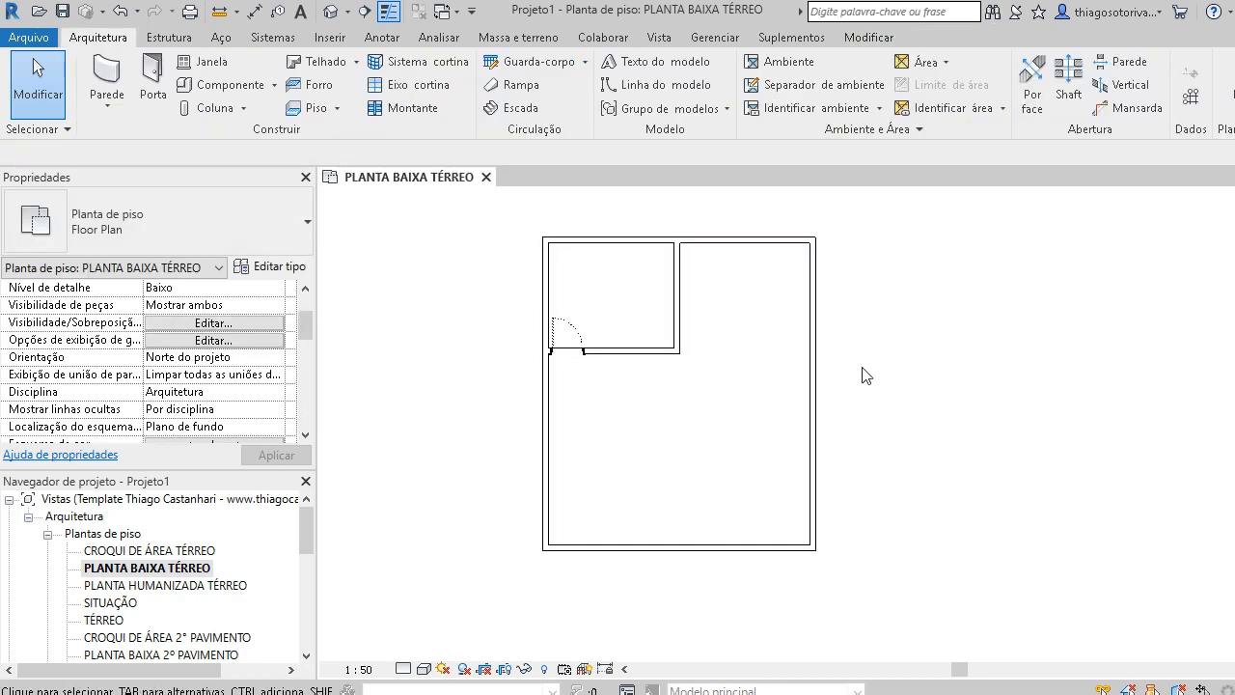
Draw a horizontal 15cm basic wall about 3.20 m long outside the outline, to the right of the exterior wall.
left_click(106, 76)
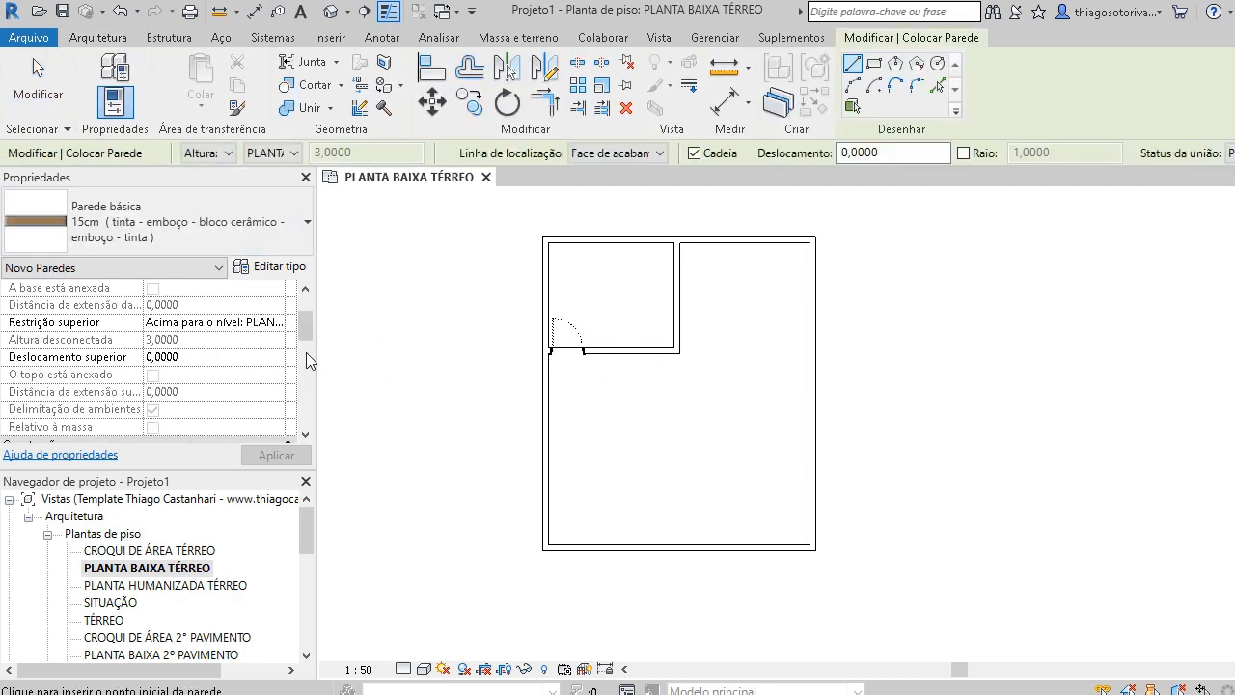
left_click_drag(310, 331, 280, 251)
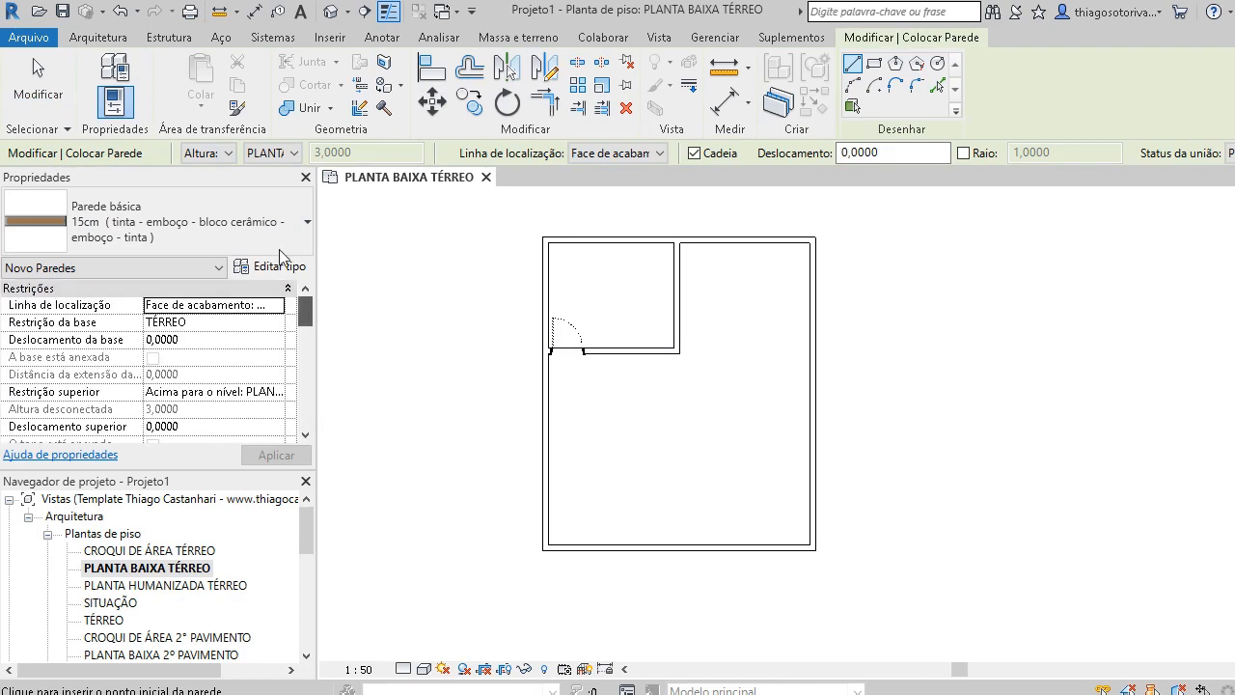
left_click(911, 348)
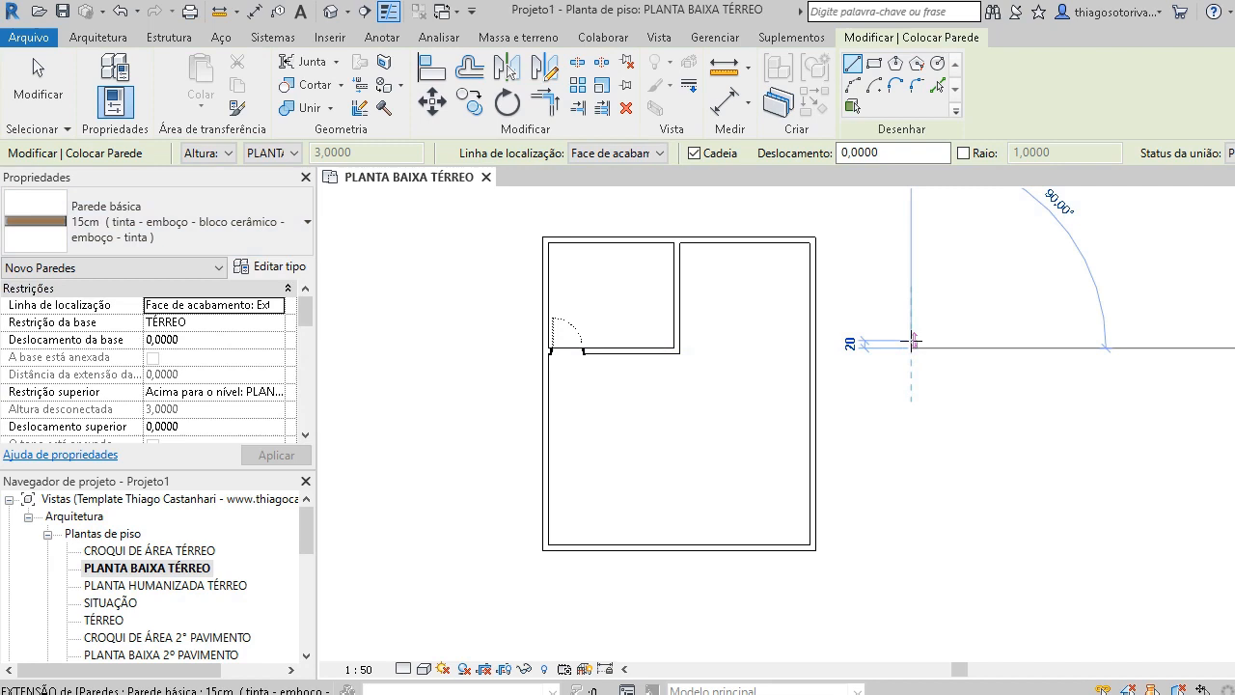
left_click(1025, 347)
scroll(956, 352, "up", 3)
key("Escape")
key("Escape")
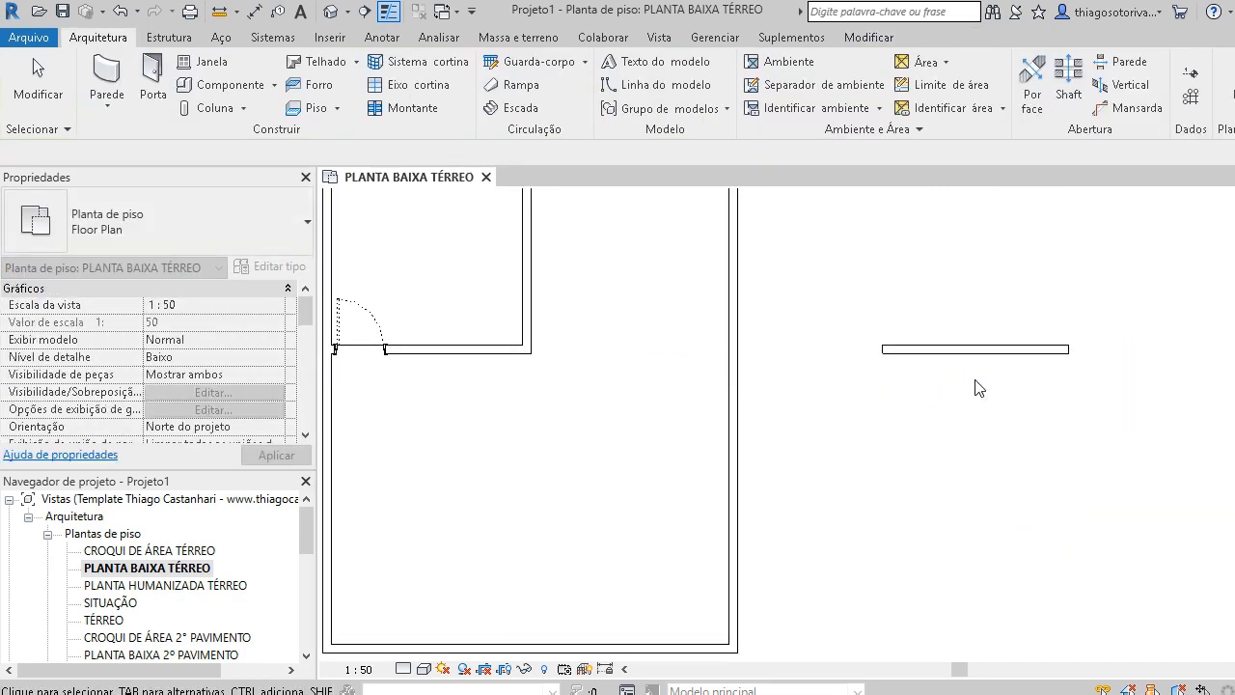
Check the created and demolished phases of the loose wall outside the outline, and delete that wall.
left_click(886, 354)
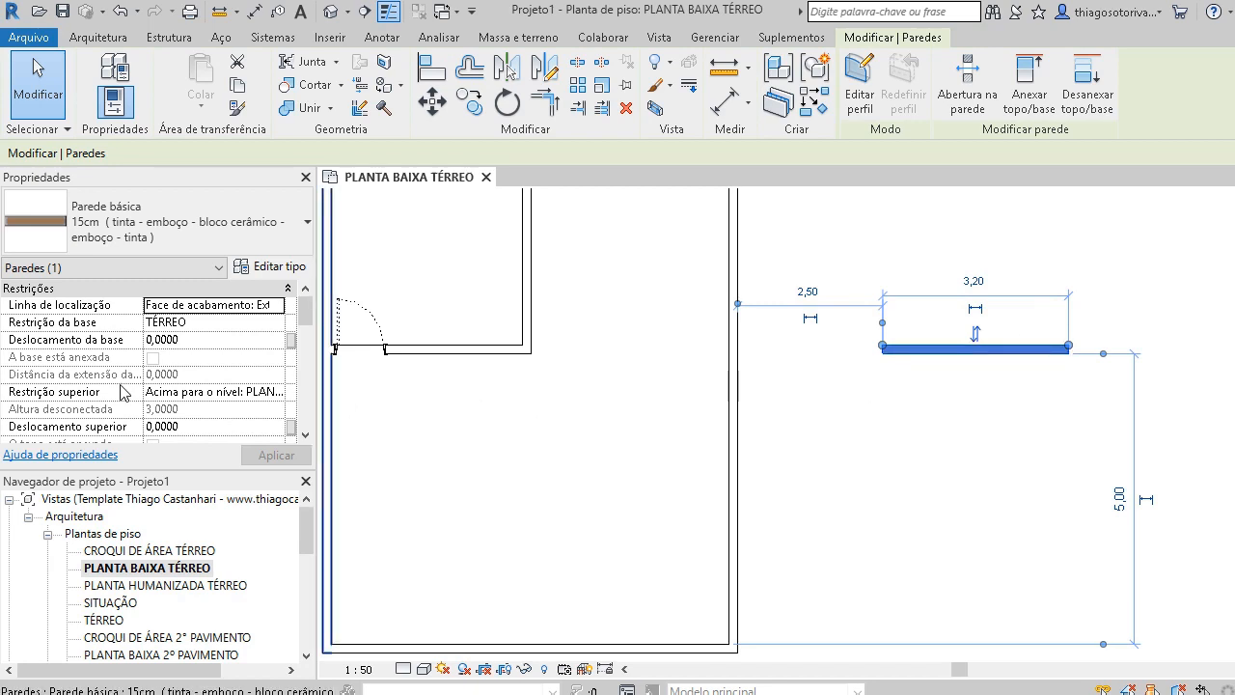
scroll(106, 391, "down", 6)
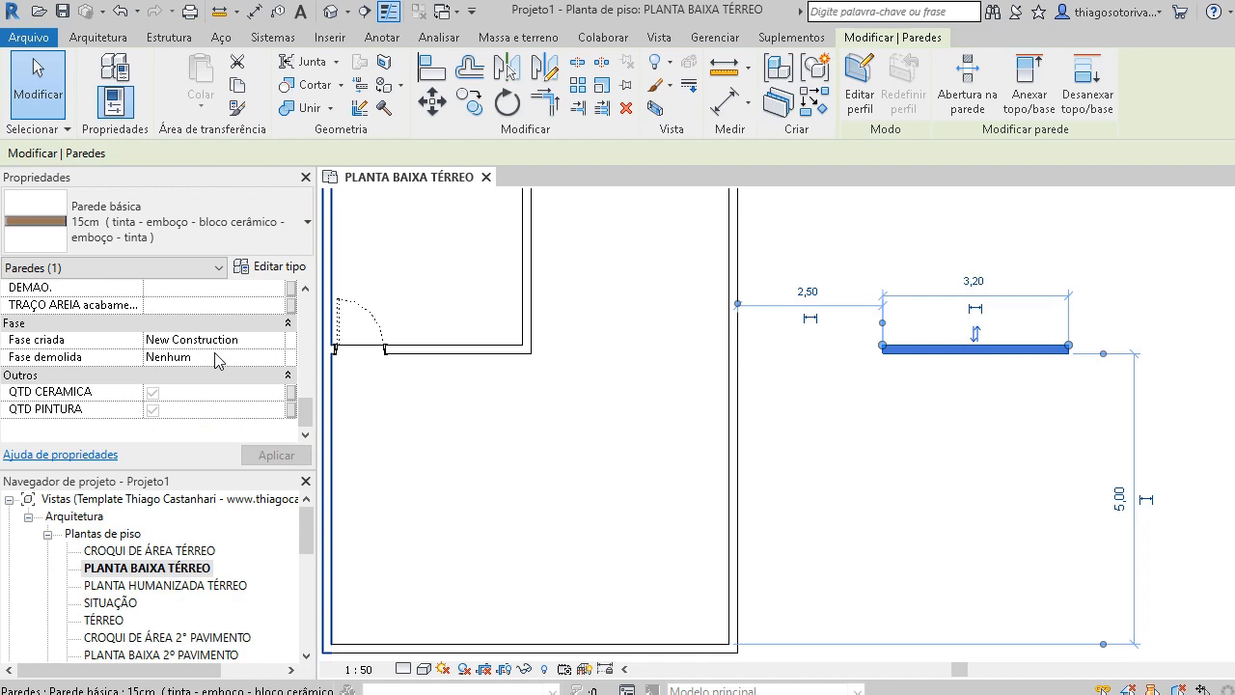
left_click(1007, 450)
left_click(1004, 363)
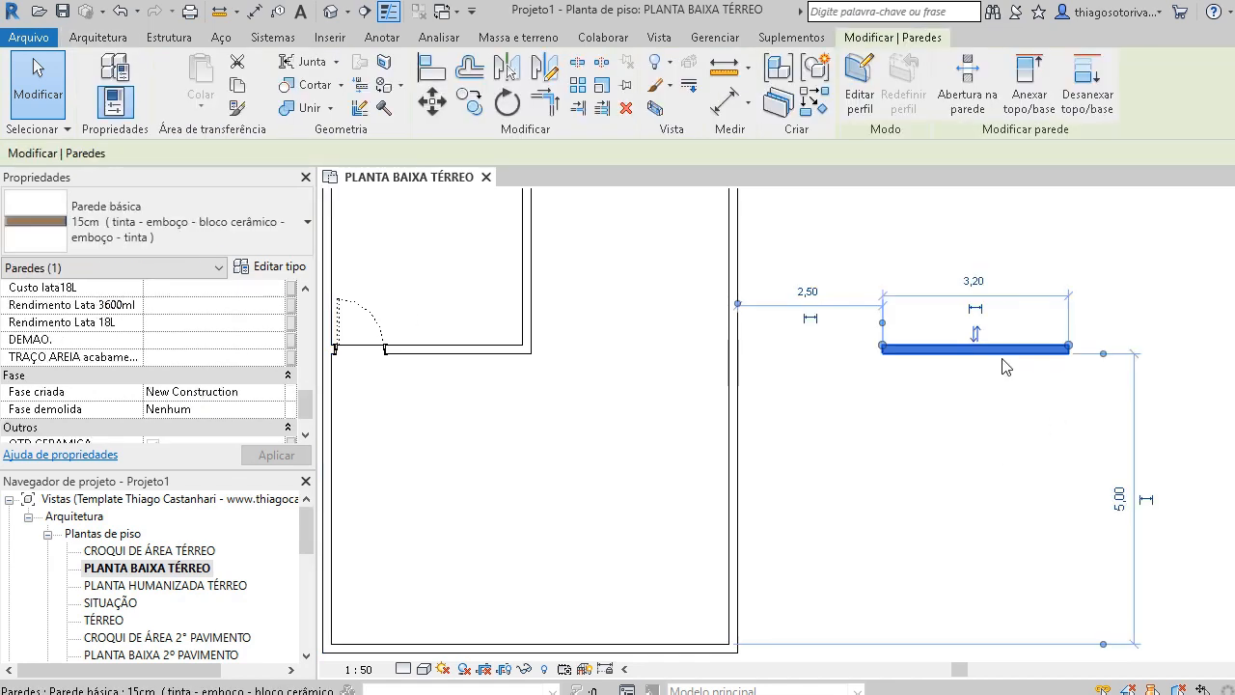
key("Delete")
Set the created phase of all the walls and the door to Existing, and reselect them to check the phase.
scroll(1078, 304, "down", 4)
scroll(842, 255, "up", 2)
left_click_drag(791, 244, 1136, 614)
scroll(1140, 552, "up", 1)
middle_click_drag(1140, 552, 1039, 573)
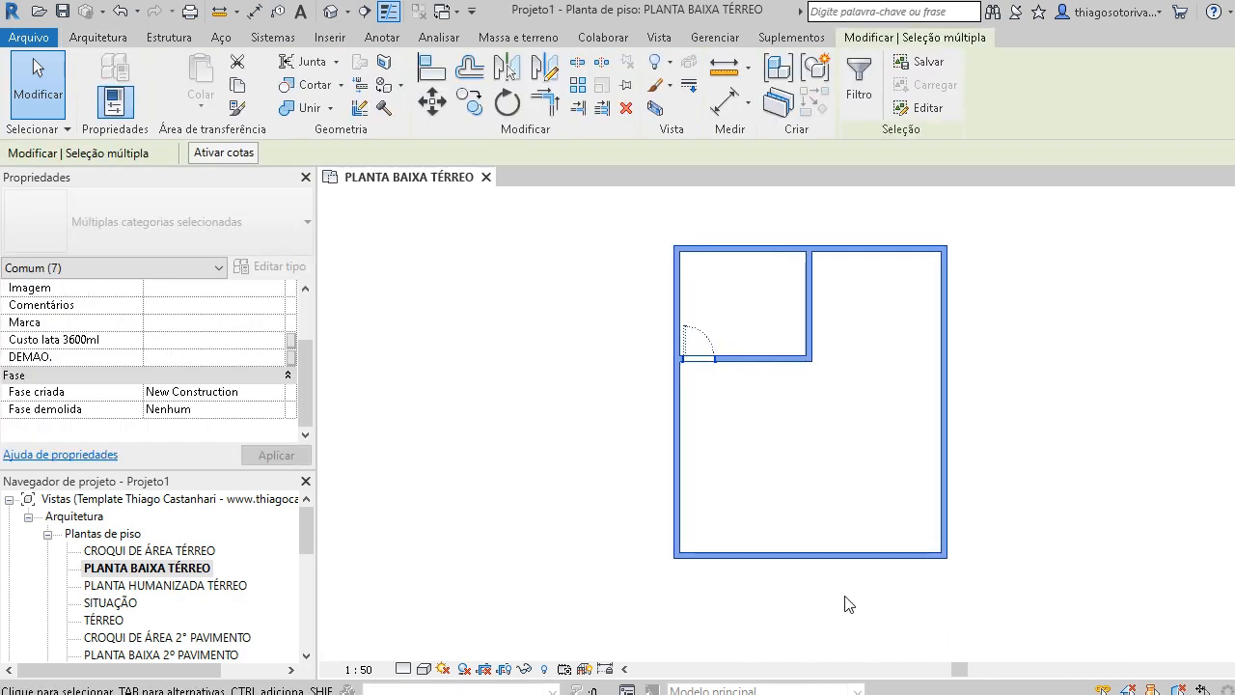
left_click(278, 394)
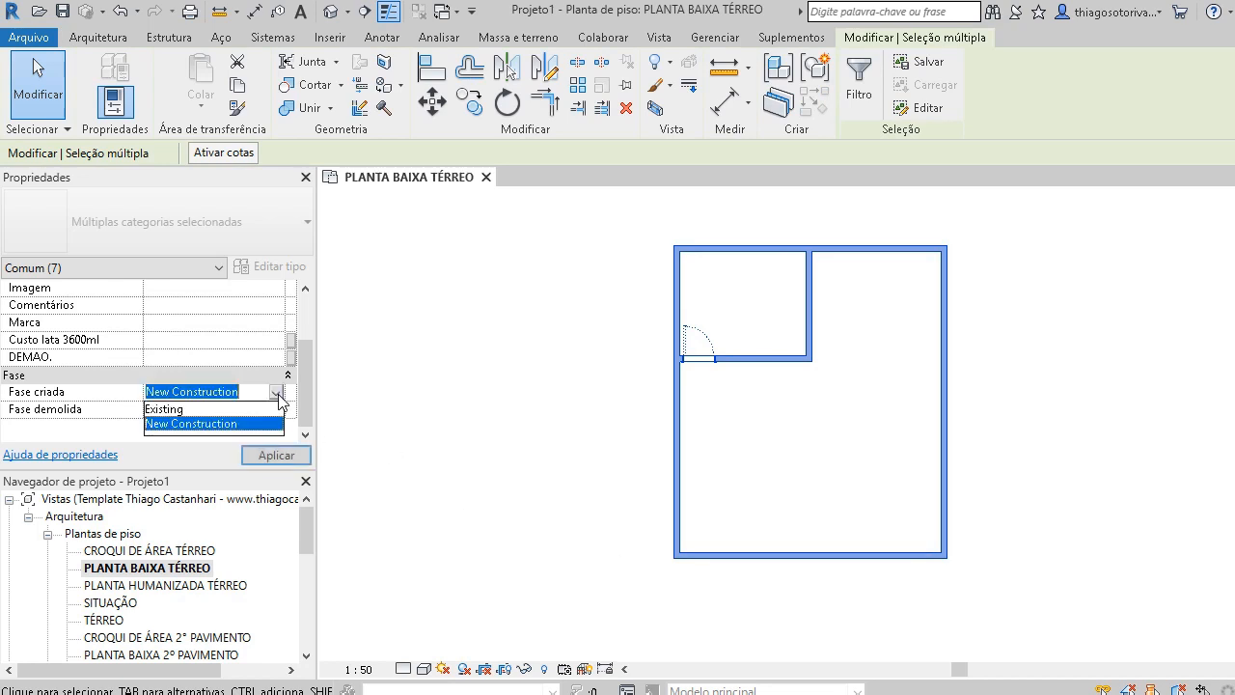
left_click(164, 409)
left_click(473, 468)
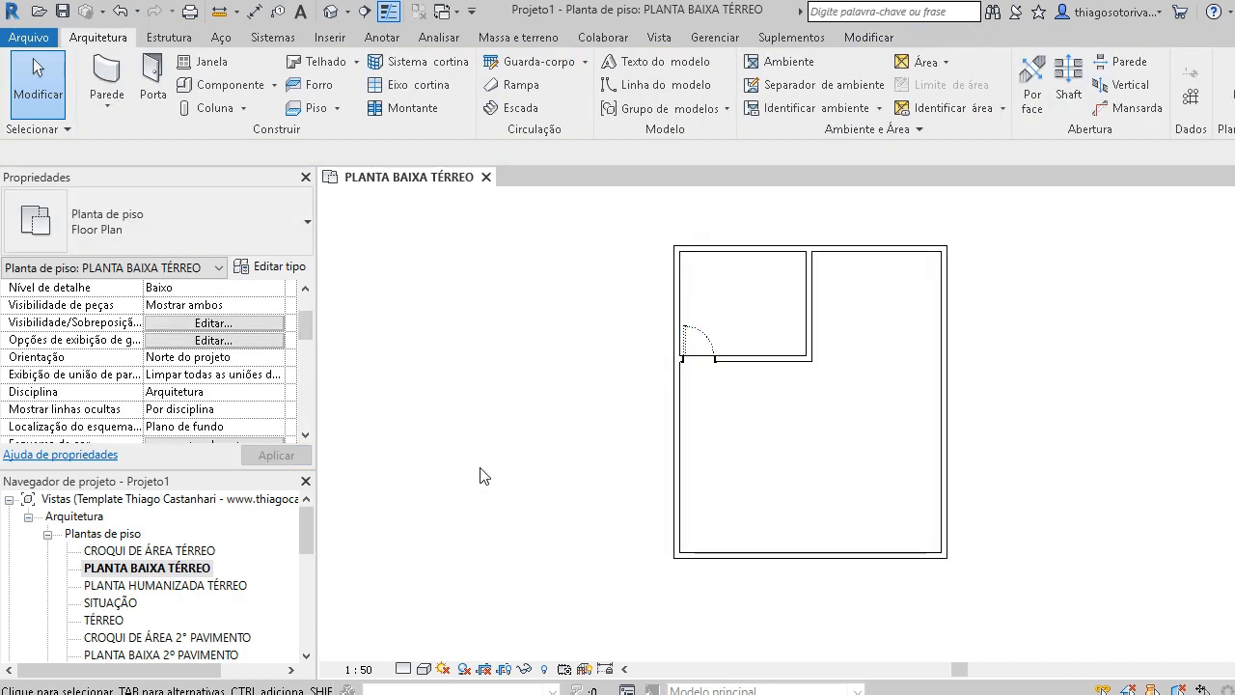
left_click_drag(656, 231, 1091, 618)
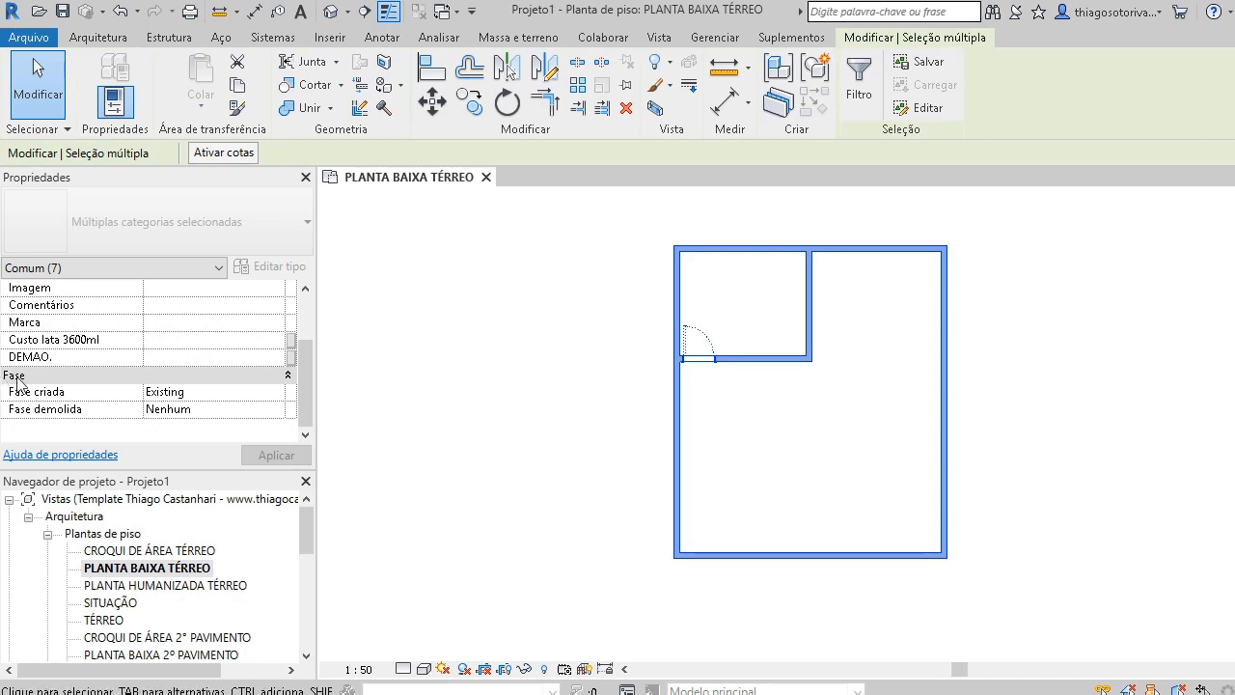
left_click(419, 404)
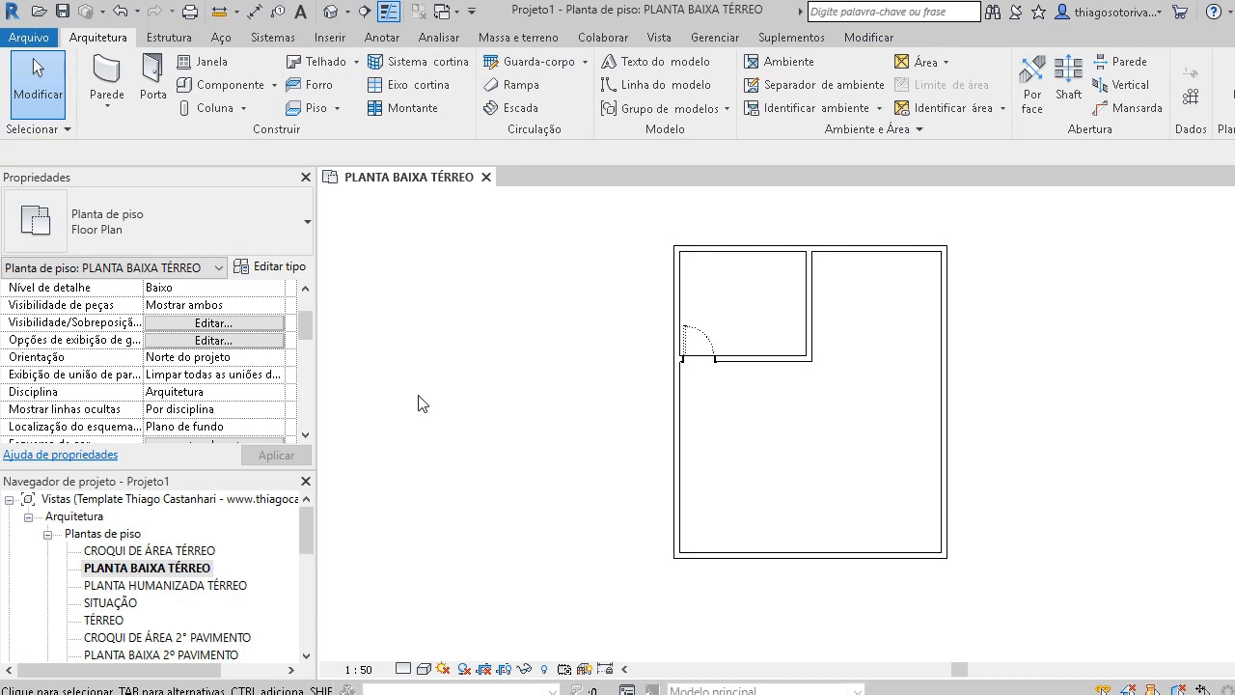
Draw a horizontal 15cm basic wall across the full width of the outline, about 2.25 m above the bottom exterior wall.
middle_click_drag(620, 368, 422, 366)
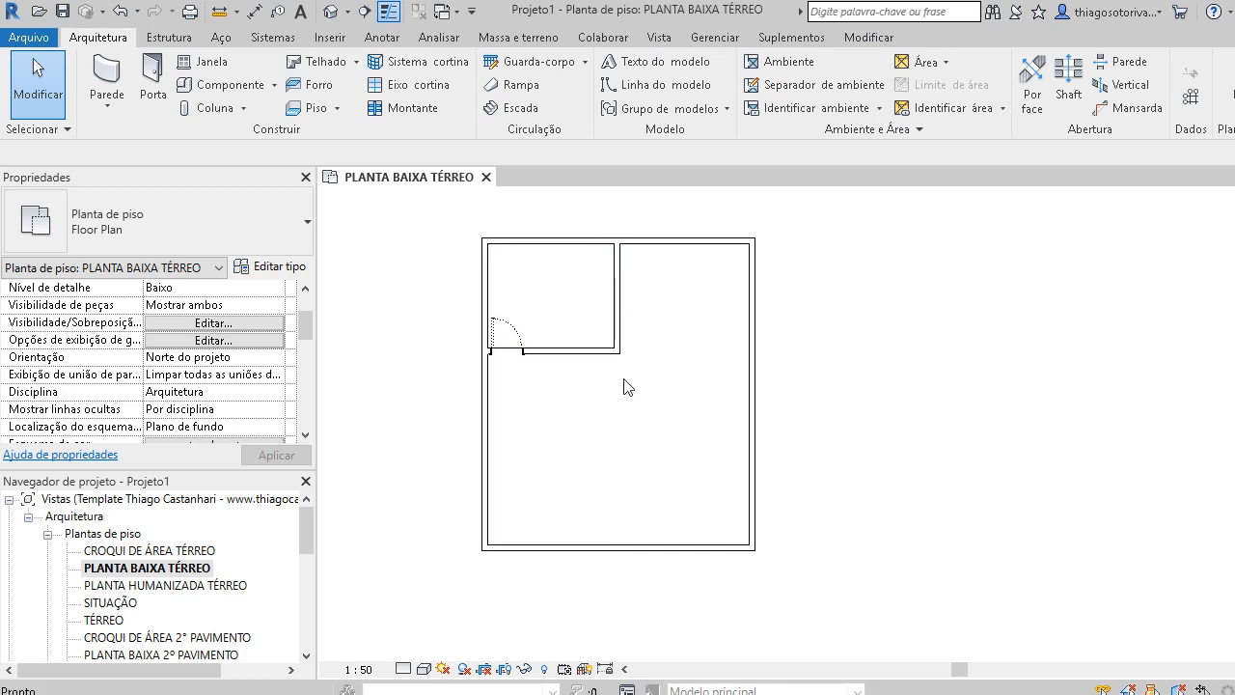
key("w")
key("a")
scroll(531, 471, "up", 2)
left_click(465, 454)
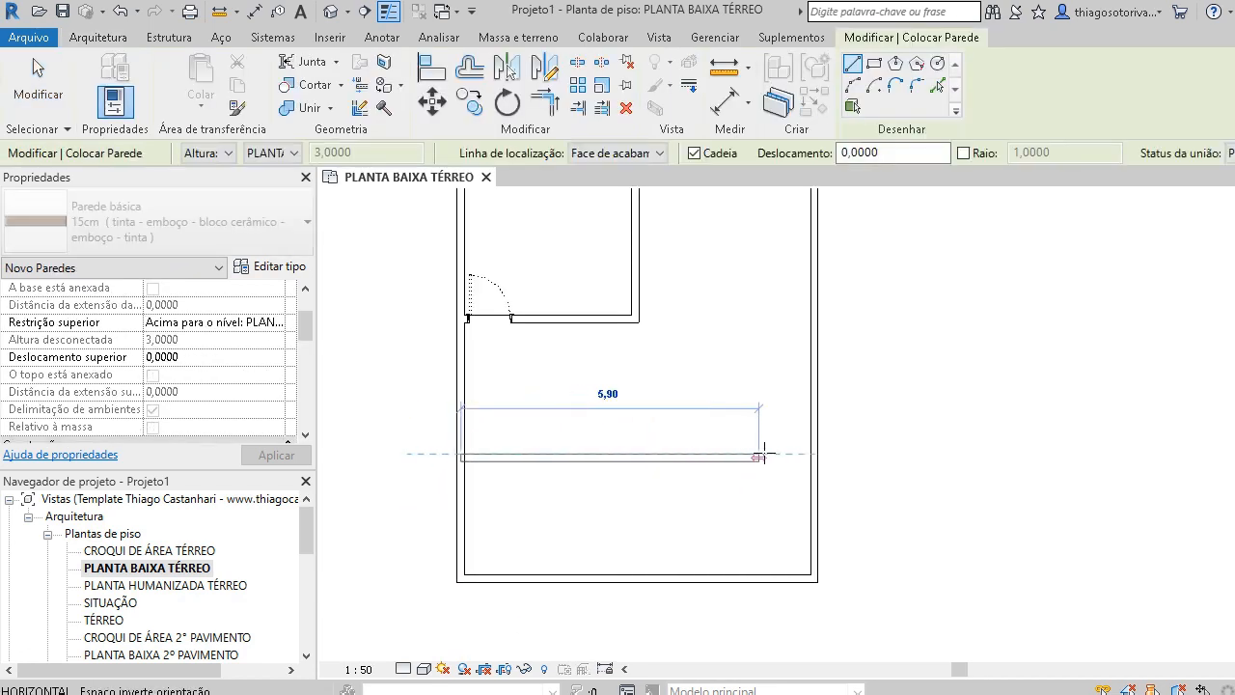
left_click(809, 453)
key("Escape")
key("Escape")
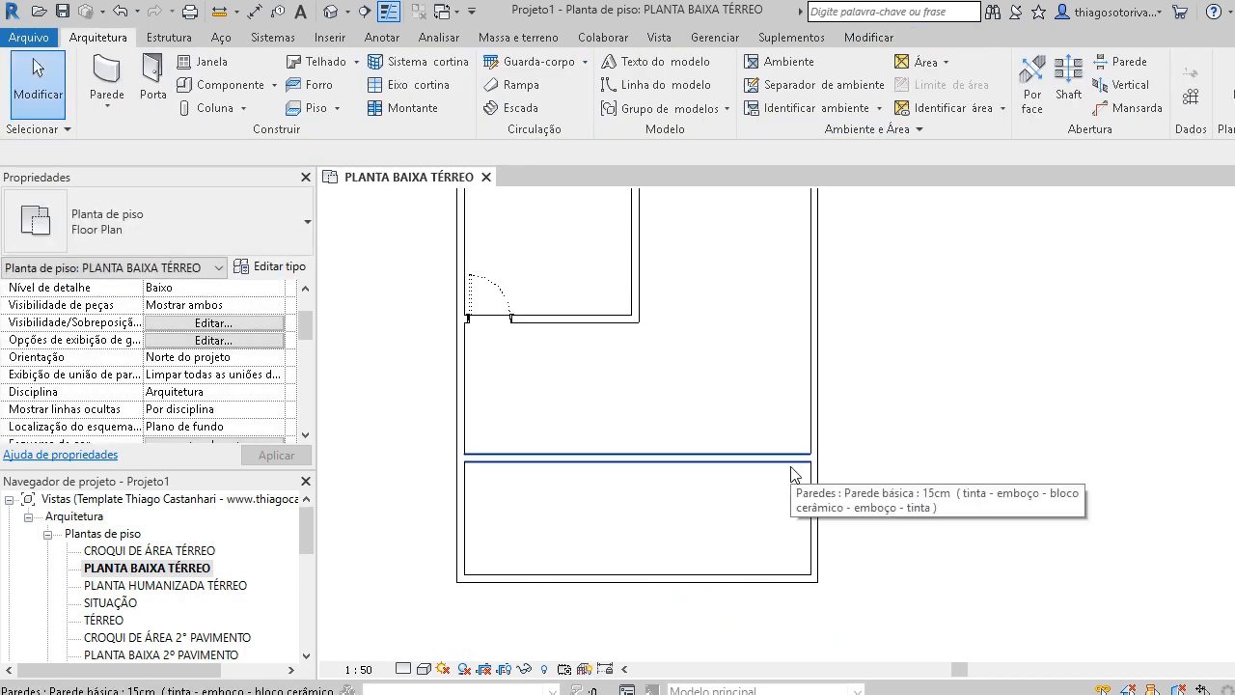
Check the created and demolished phases of the new full-width horizontal wall.
middle_click_drag(682, 429, 793, 390)
scroll(794, 389, "up", 2)
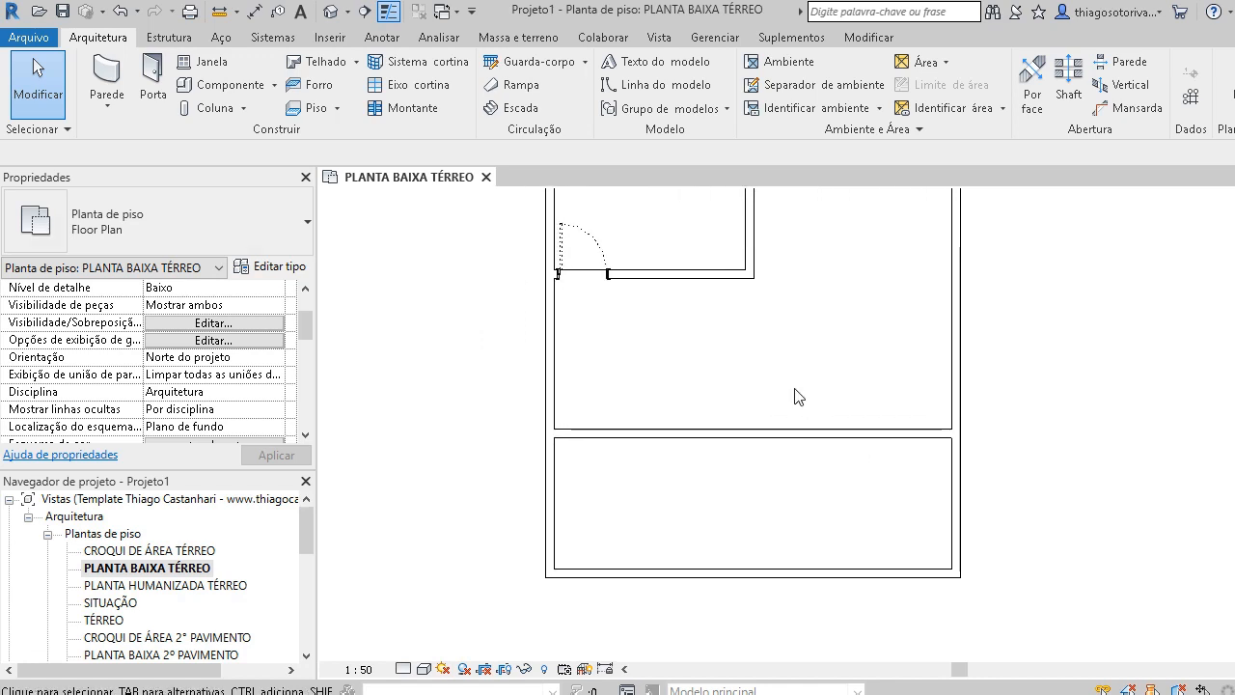
left_click(701, 439)
scroll(97, 379, "down", 6)
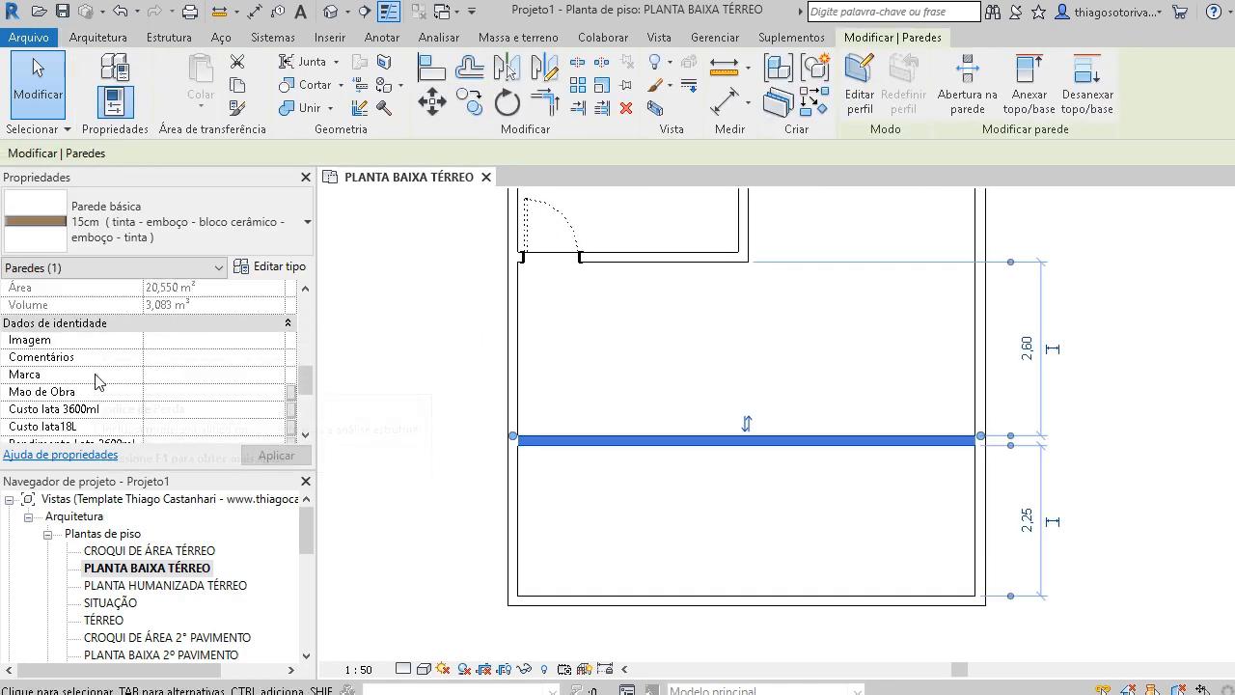
scroll(96, 381, "down", 3)
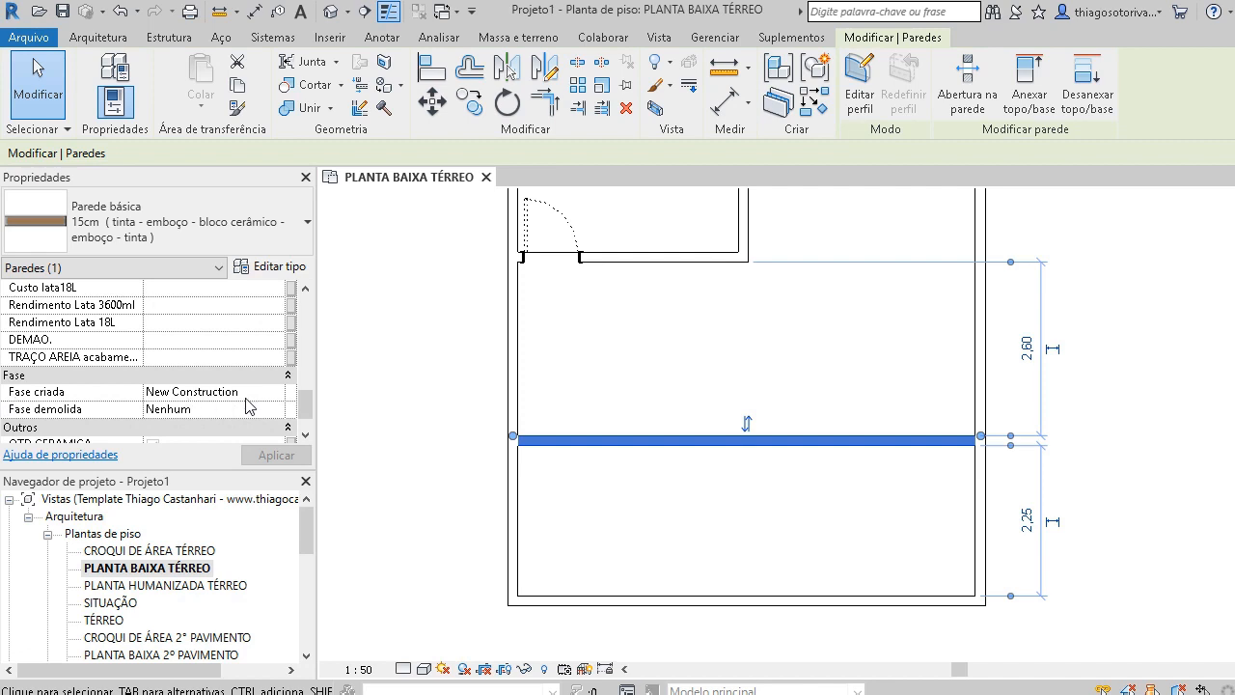
left_click(408, 445)
scroll(640, 441, "down", 3)
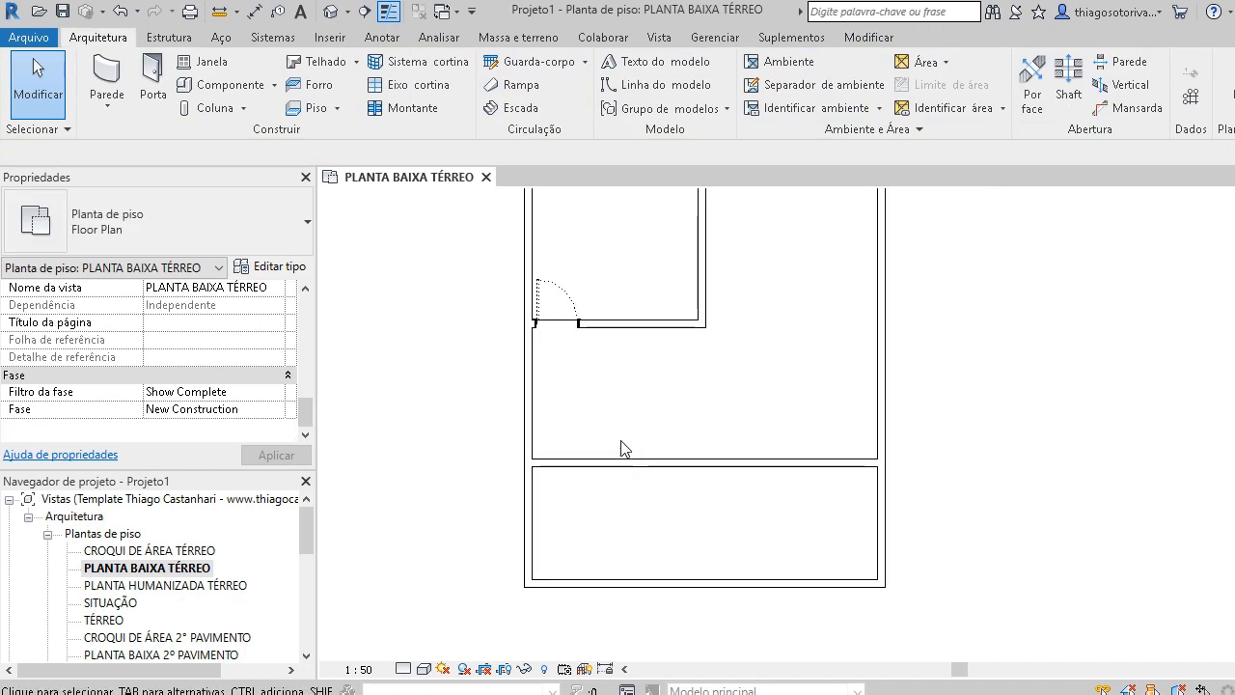
Place an 80 x 210 cm Porta de Abrir - Frizzatta Pormade door in the full-width wall, about 30 cm from the right exterior wall, opening upward.
key("d")
key("r")
scroll(836, 446, "up", 2)
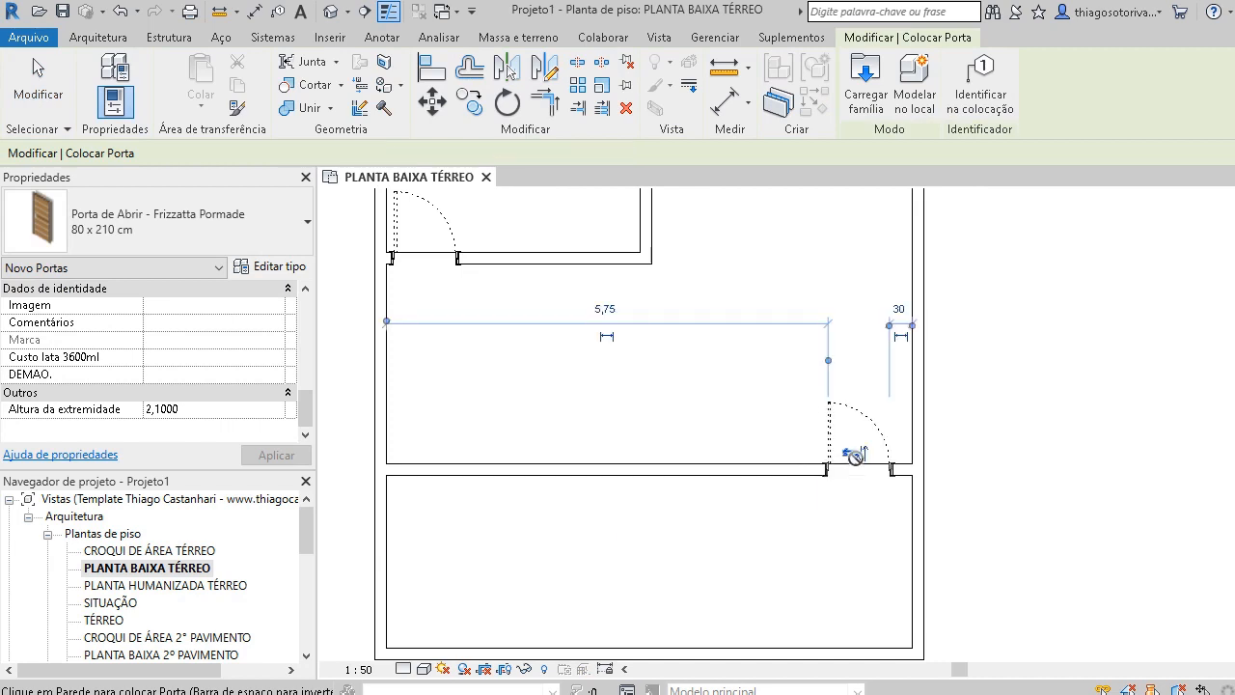
left_click(855, 457)
key("Escape")
key("Escape")
Compare the phase properties of the new door with those of the left exterior wall.
left_click(855, 453)
scroll(157, 381, "down", 2)
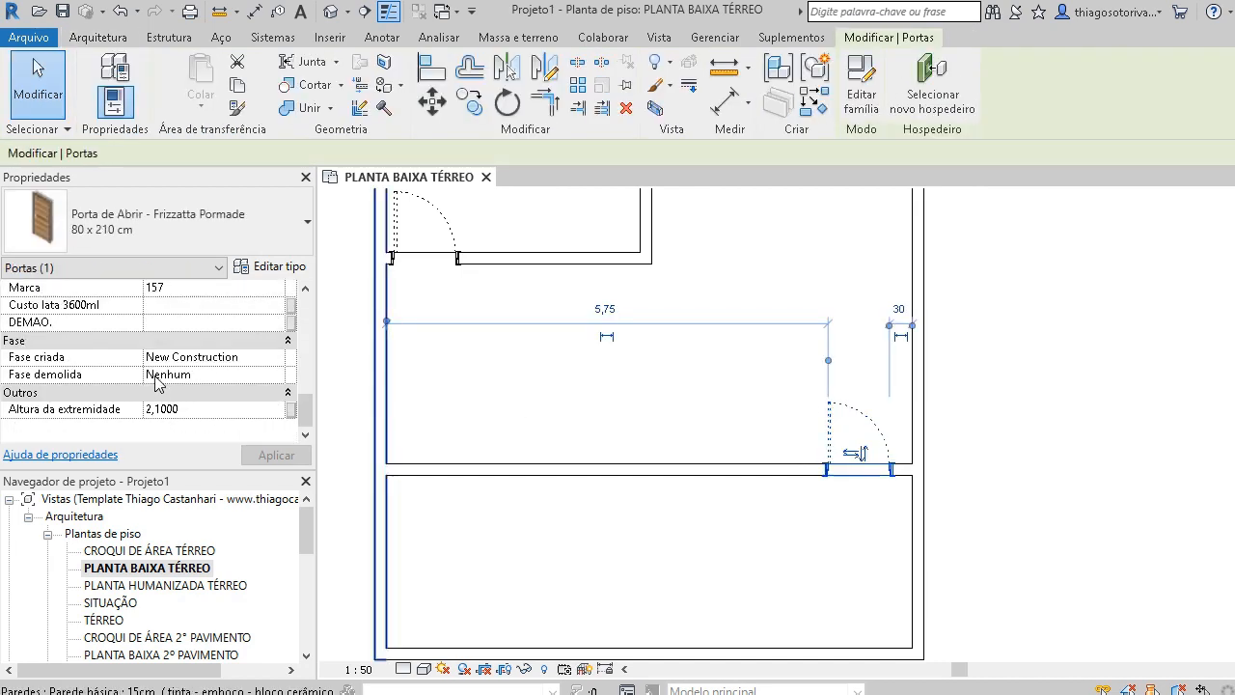
left_click(392, 402)
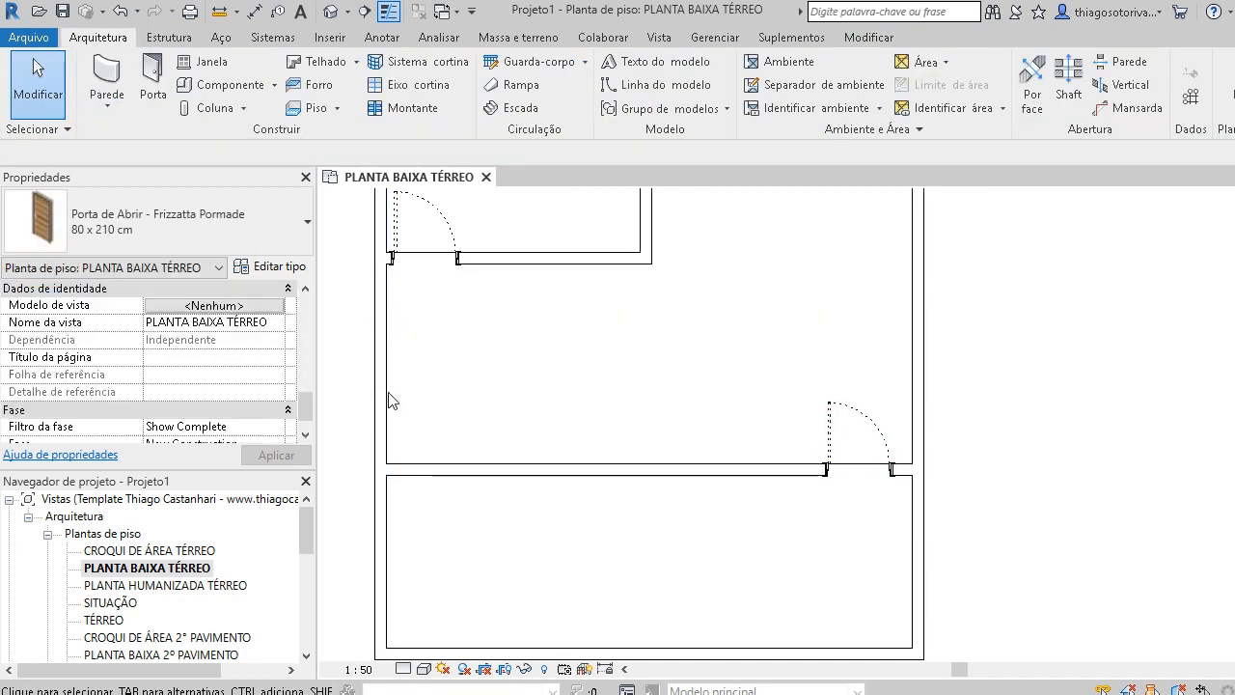
left_click(379, 364)
scroll(128, 404, "down", 2)
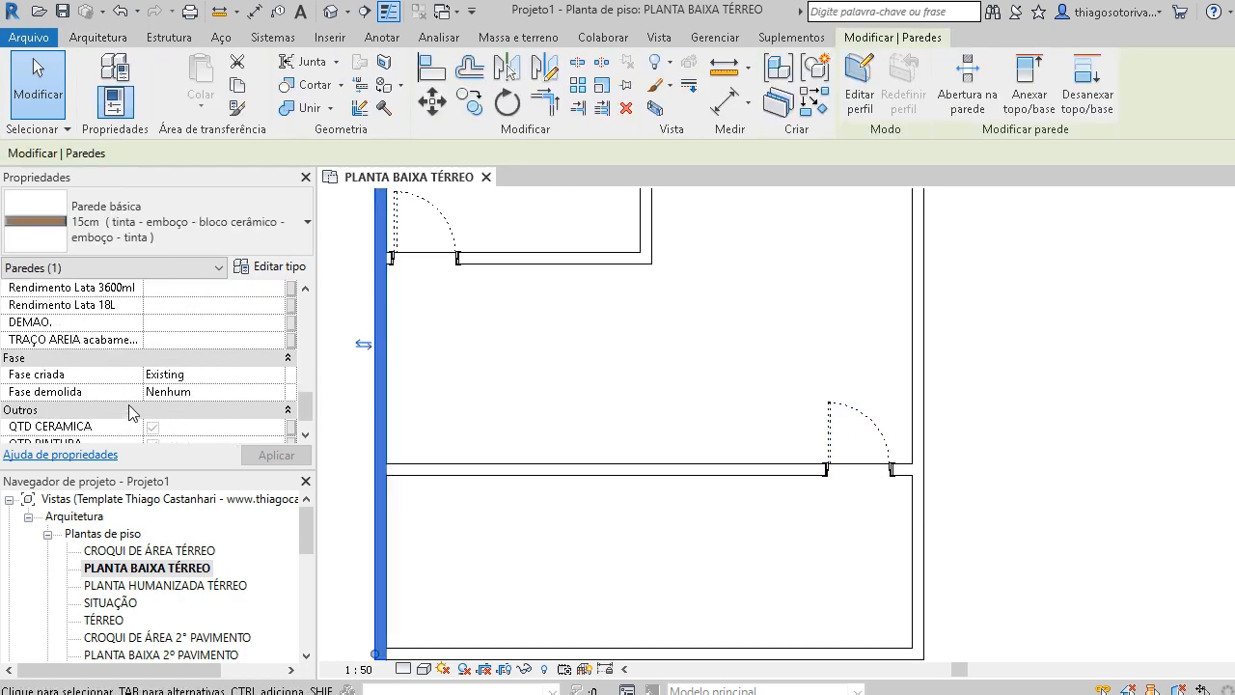
left_click(689, 401)
scroll(673, 402, "down", 3)
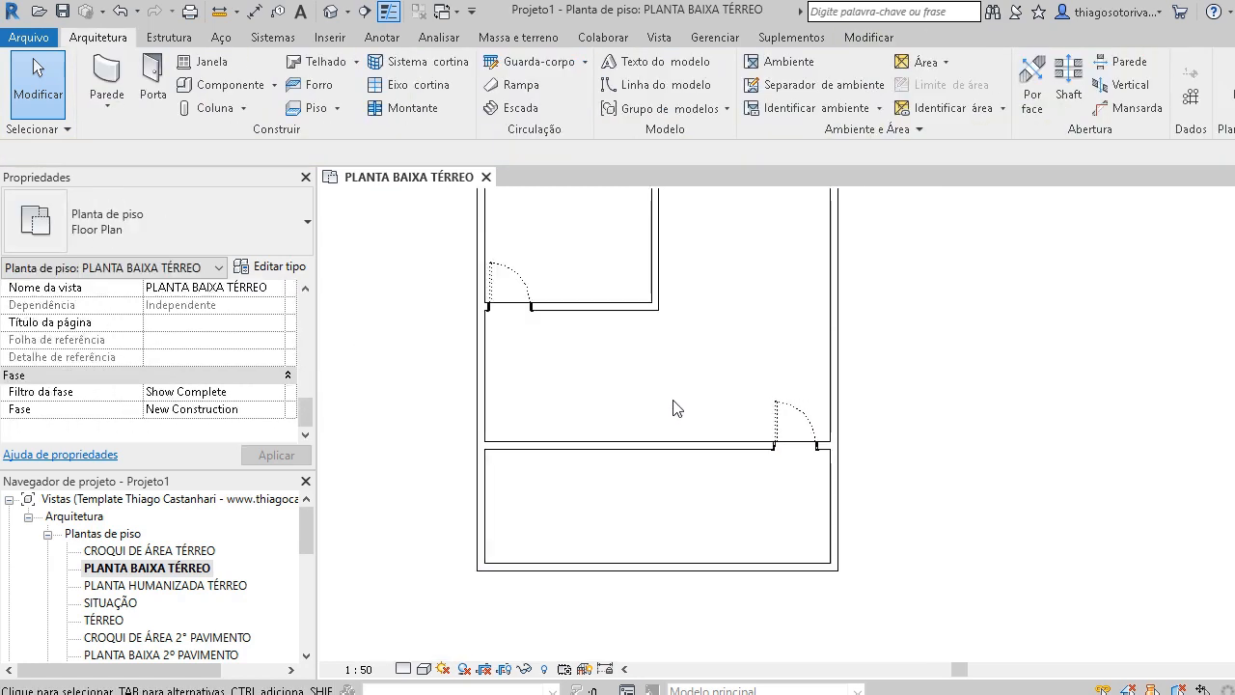
Set the demolished phase of the small upper-left room's vertical and lower walls to New Construction.
middle_click_drag(675, 402, 774, 462)
scroll(775, 463, "up", 1)
scroll(772, 469, "up", 2)
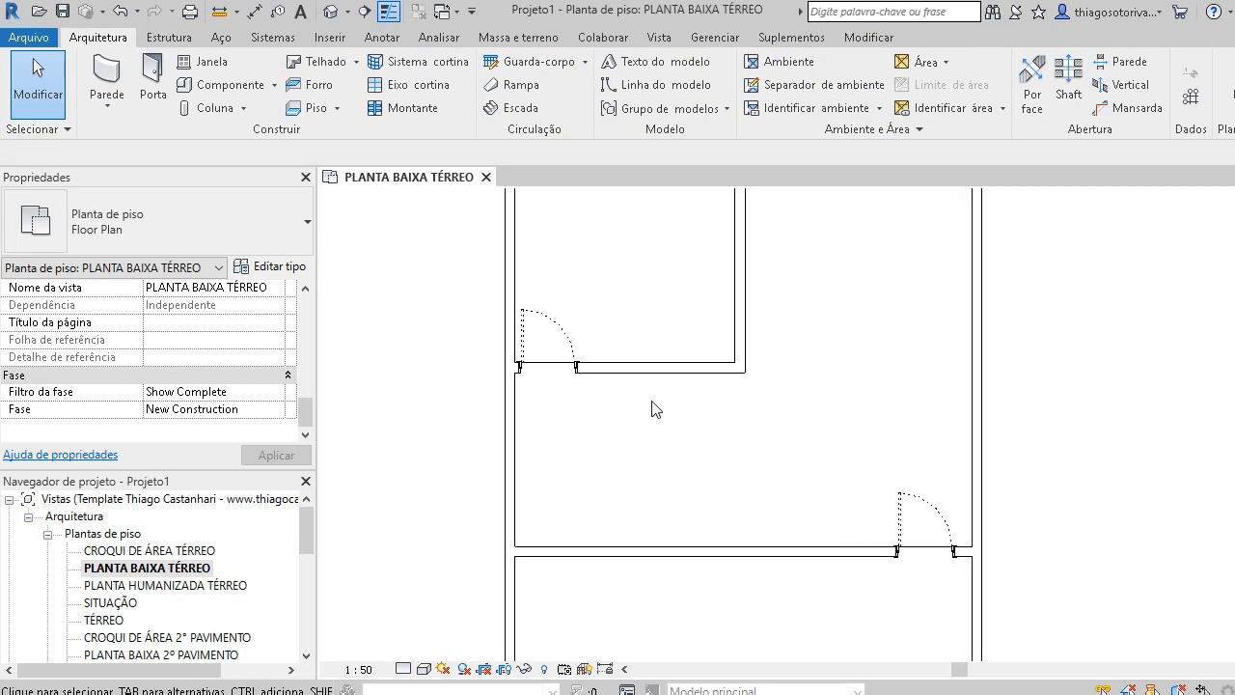
left_click(740, 296)
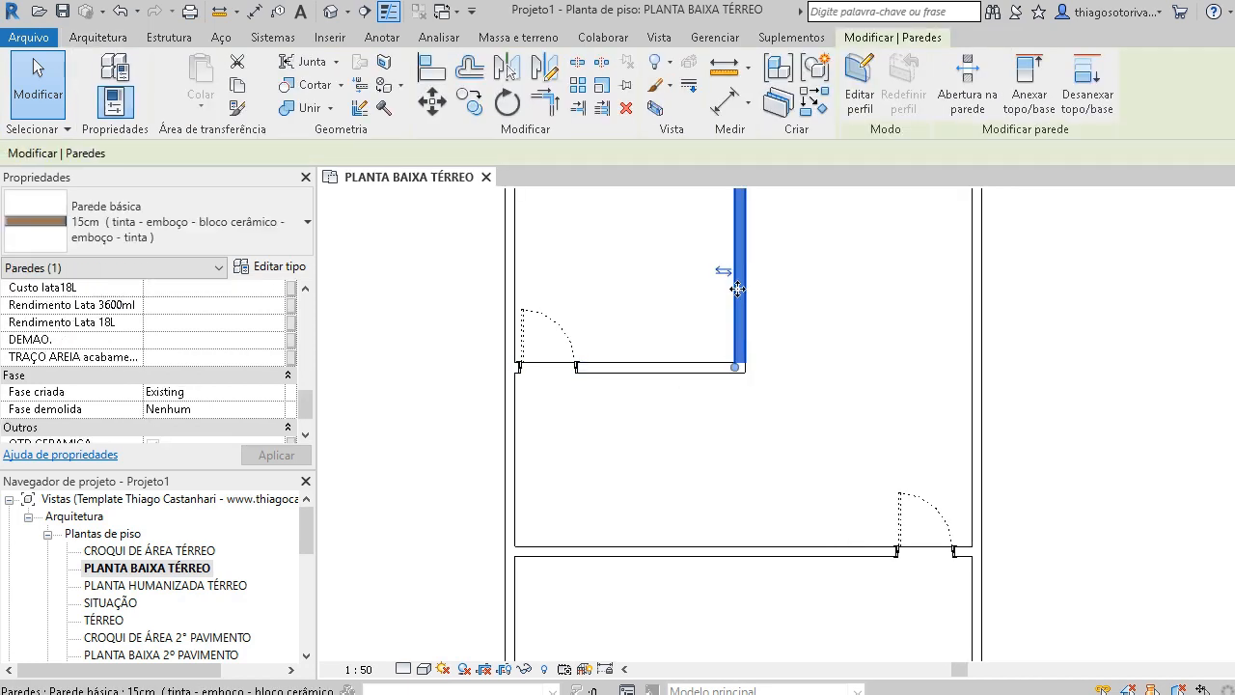
left_click(655, 370, "ctrl")
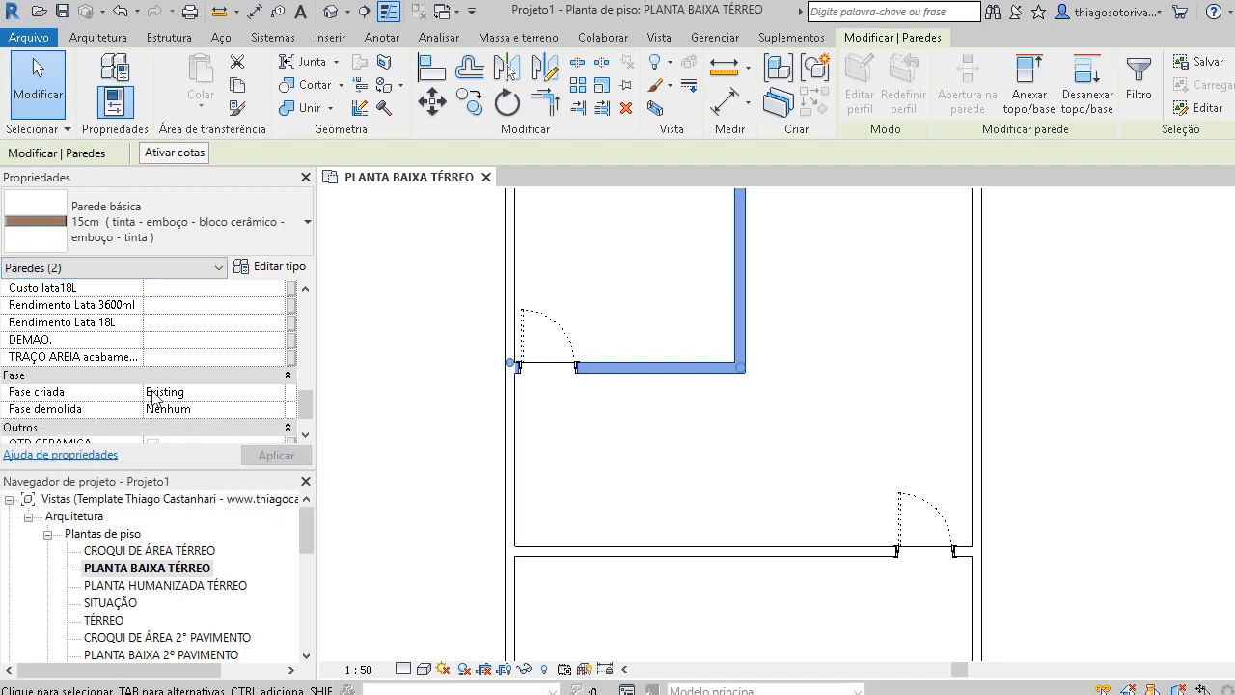
left_click(280, 411)
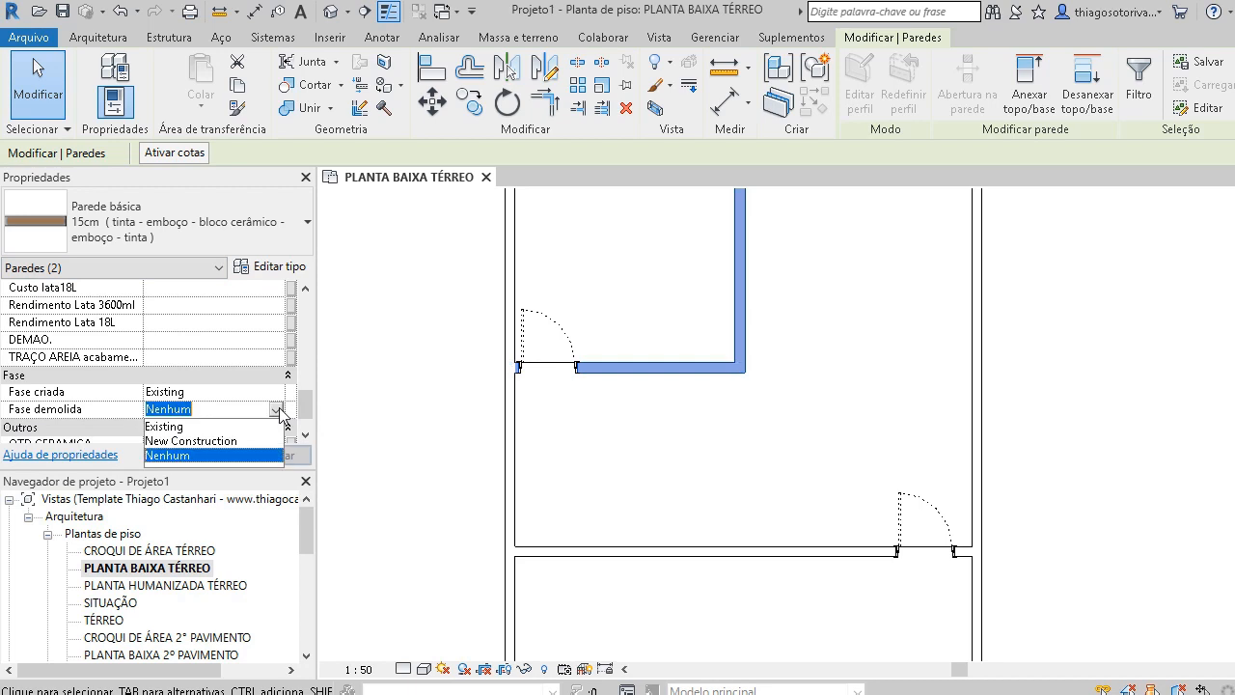
left_click(171, 441)
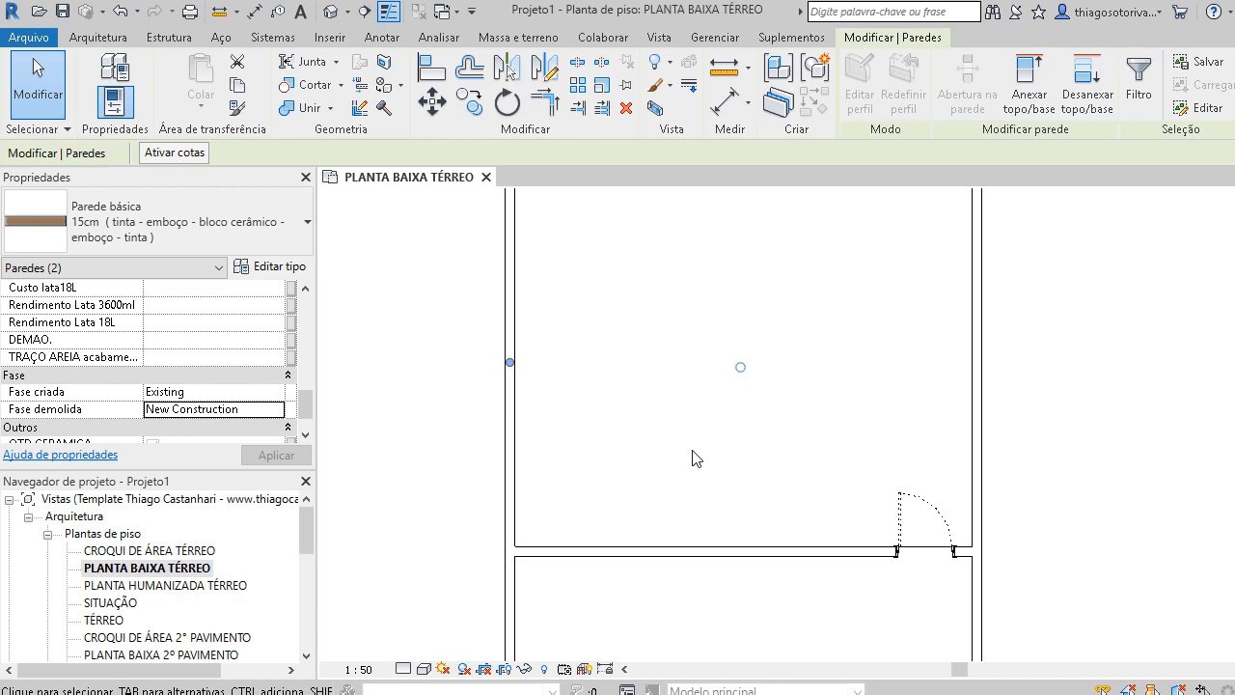
key("Escape")
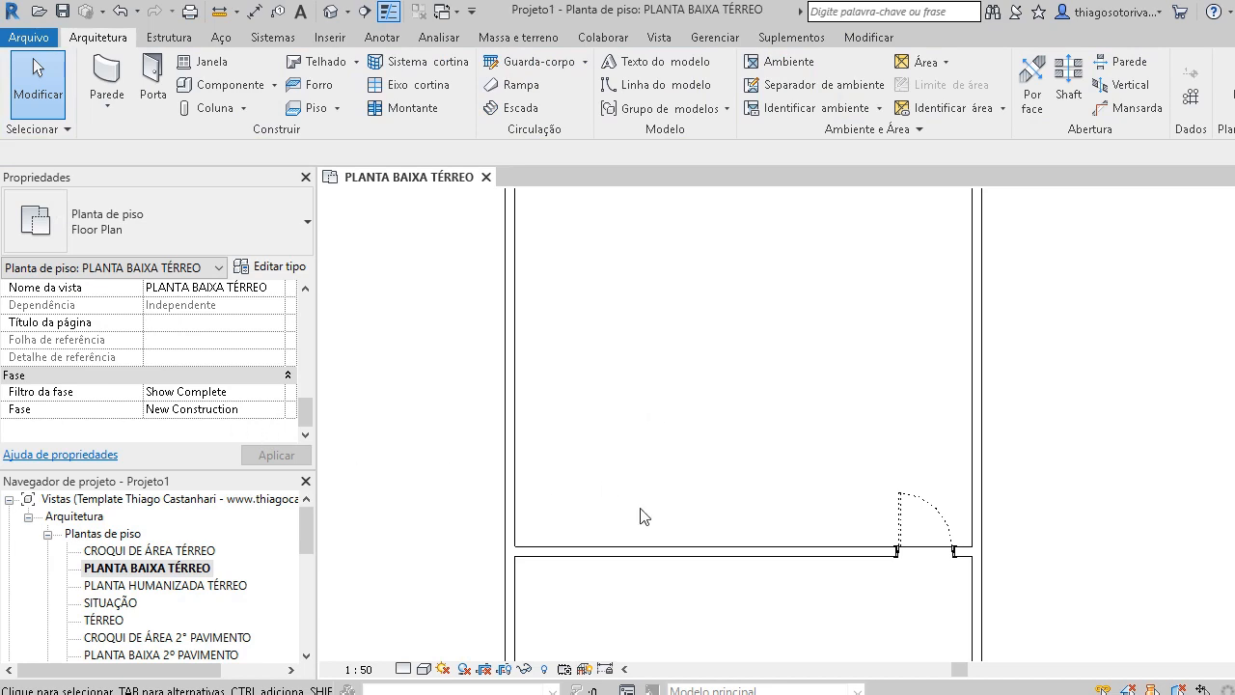
Duplicate the PLANTA BAIXA TÉRREO floor plan view with detailing.
scroll(640, 516, "down", 2)
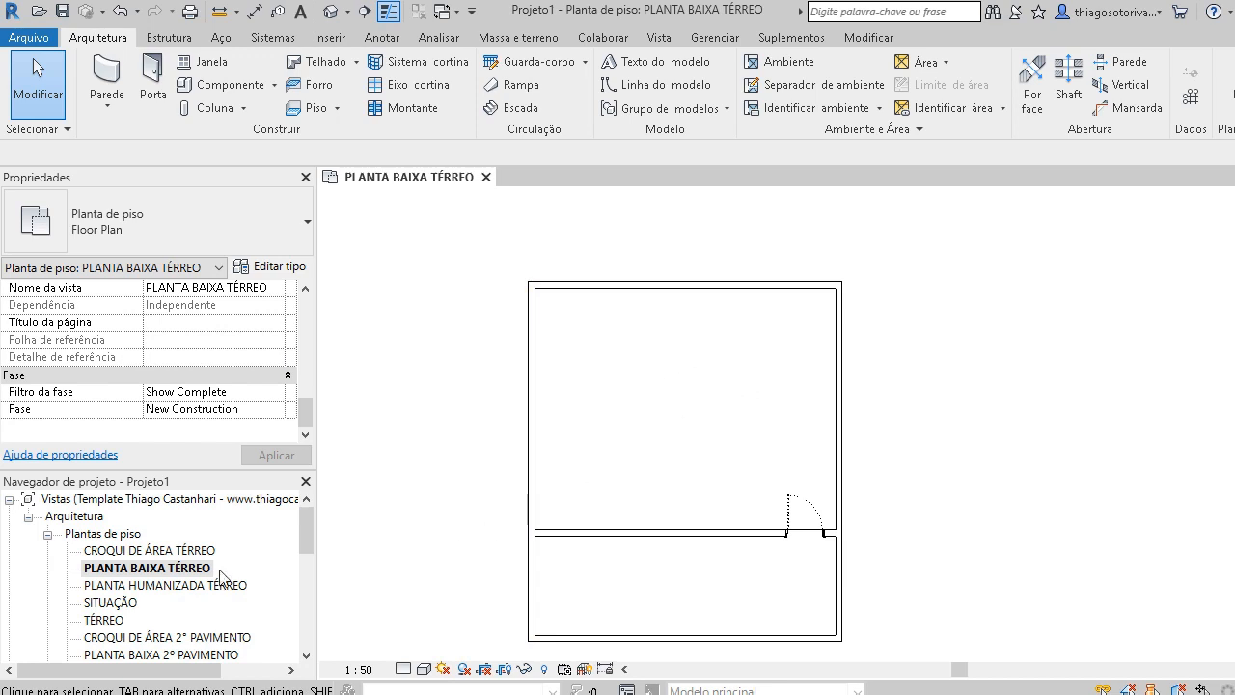
left_click(158, 575)
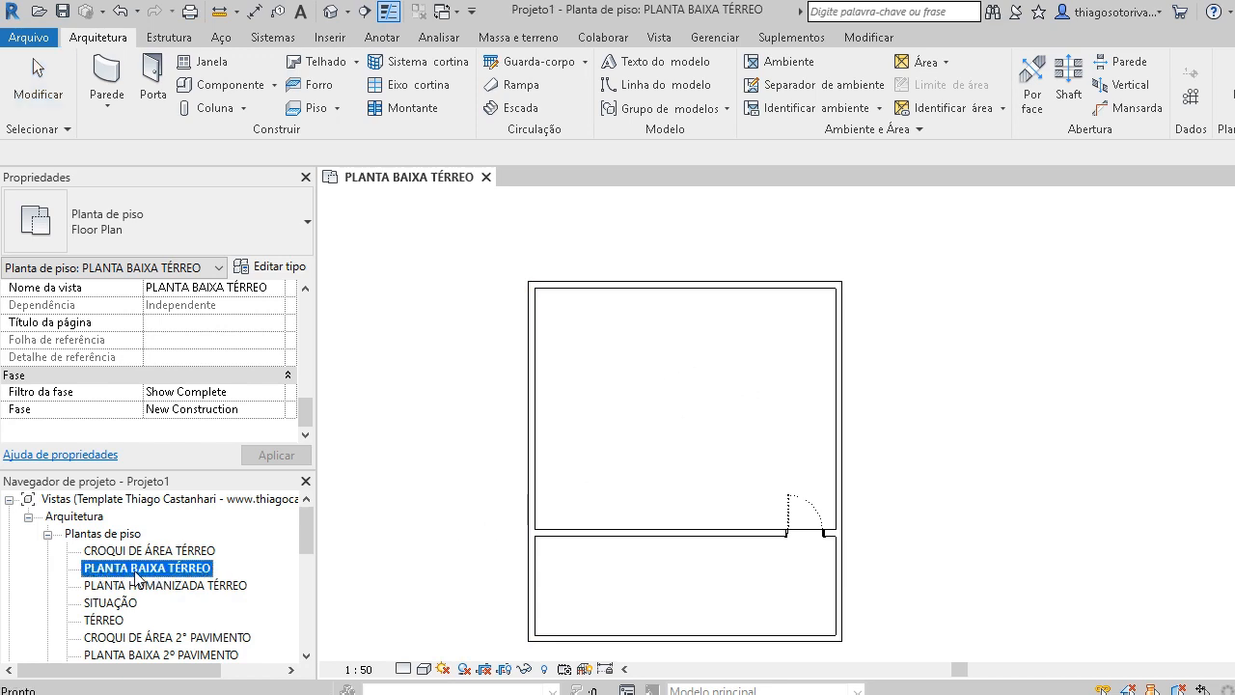
right_click(145, 571)
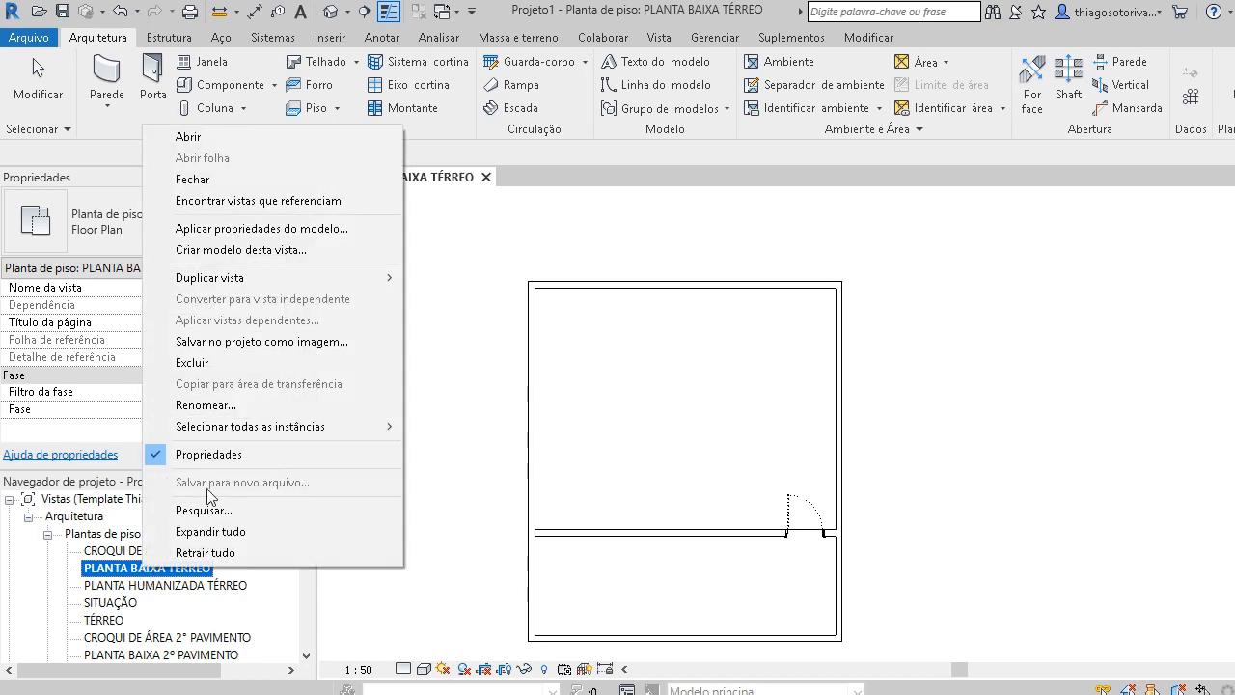
mouse_move(377, 278)
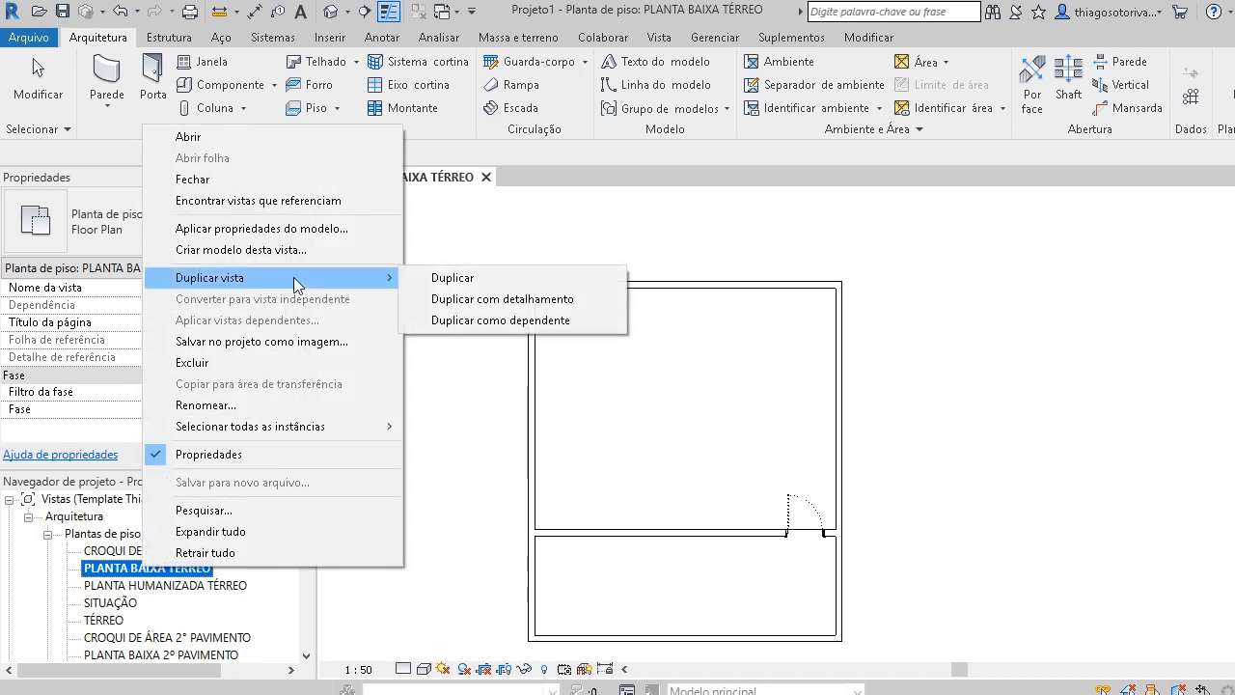
left_click(466, 300)
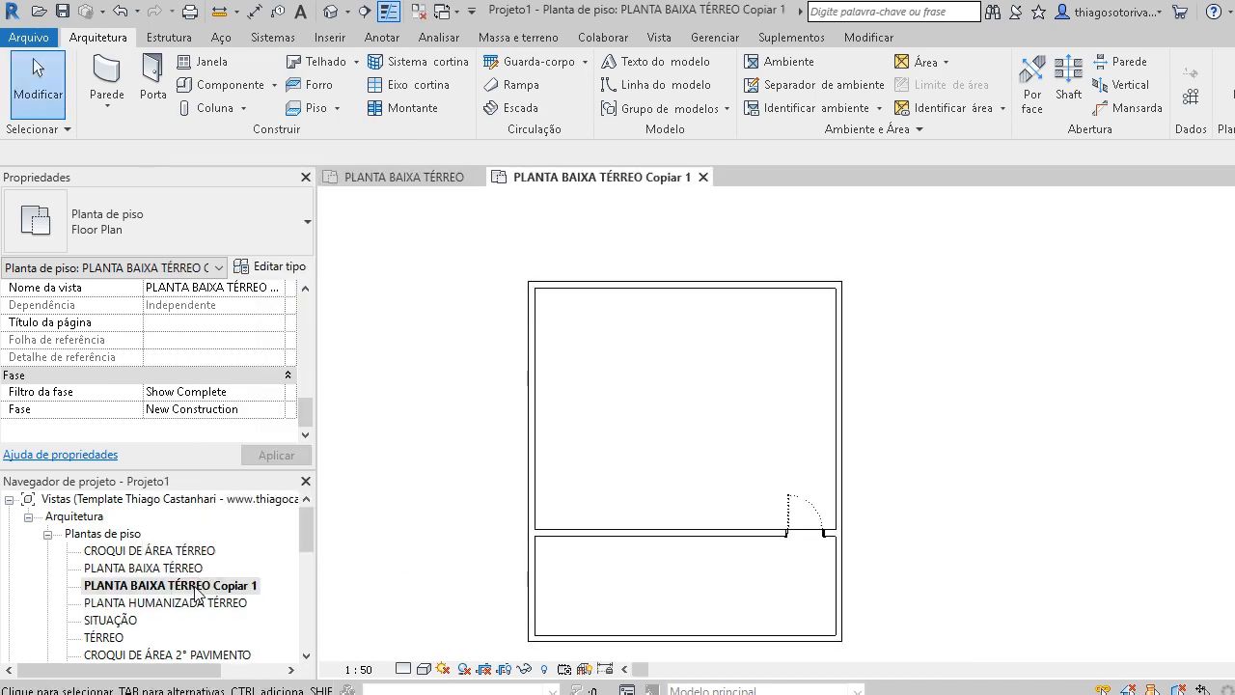
Rename the duplicated floor plan view as PLANTA BAIXA TÉRREO PROJETO.
right_click(198, 586)
left_click(246, 425)
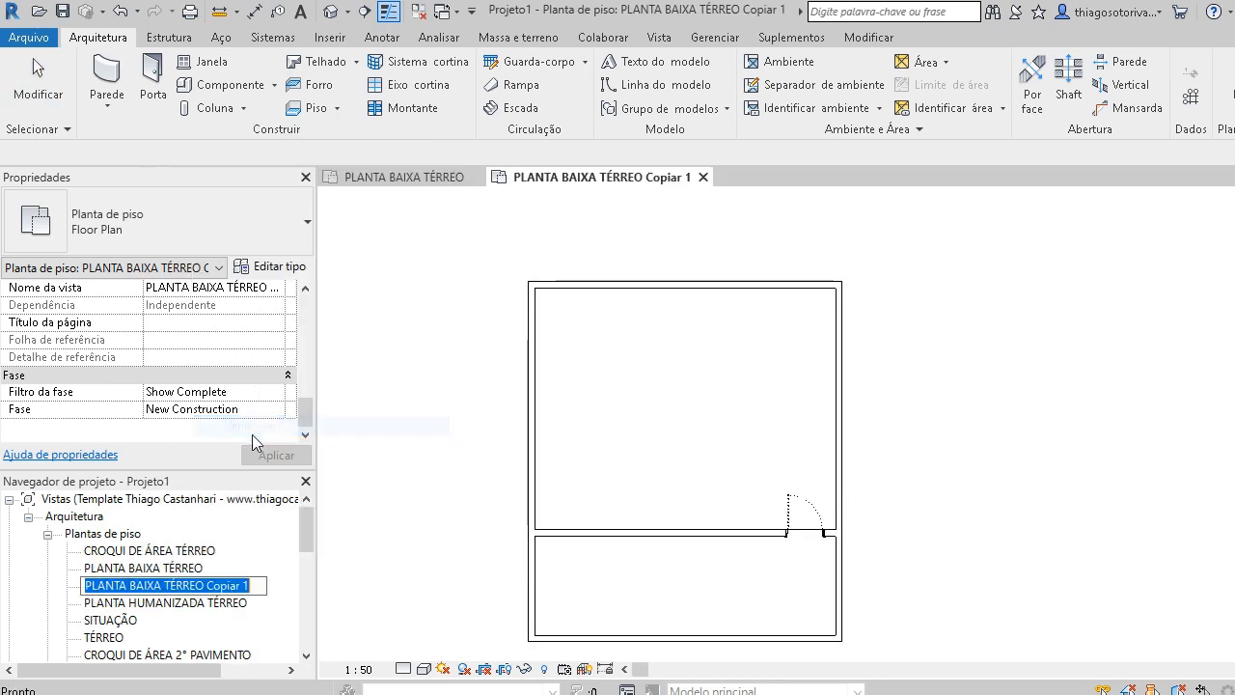
left_click(243, 585)
left_click_drag(259, 585, 208, 587)
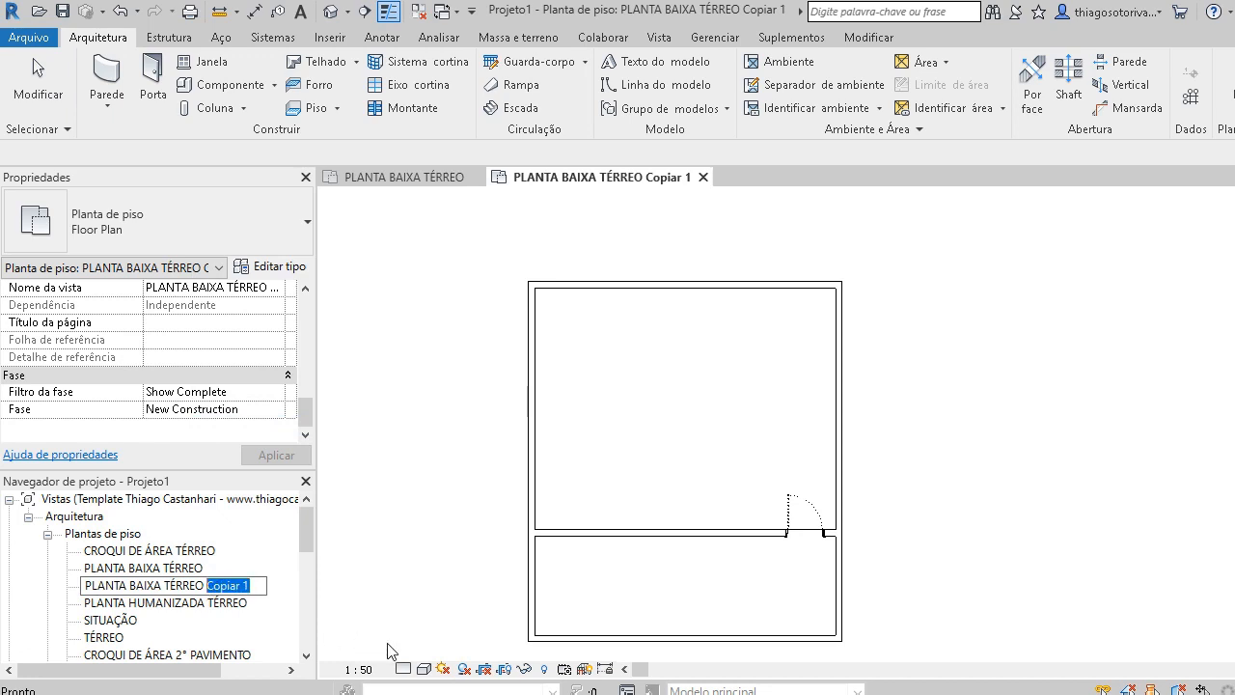
type("PRO")
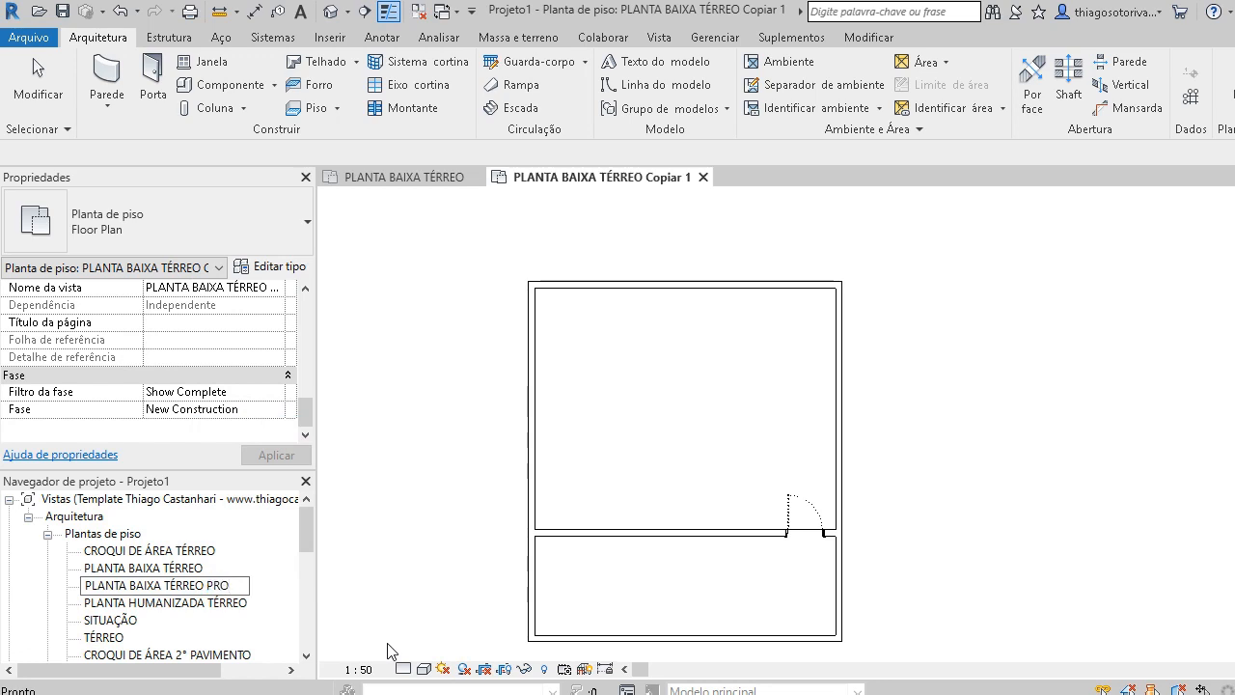
type("JETO")
key("Return")
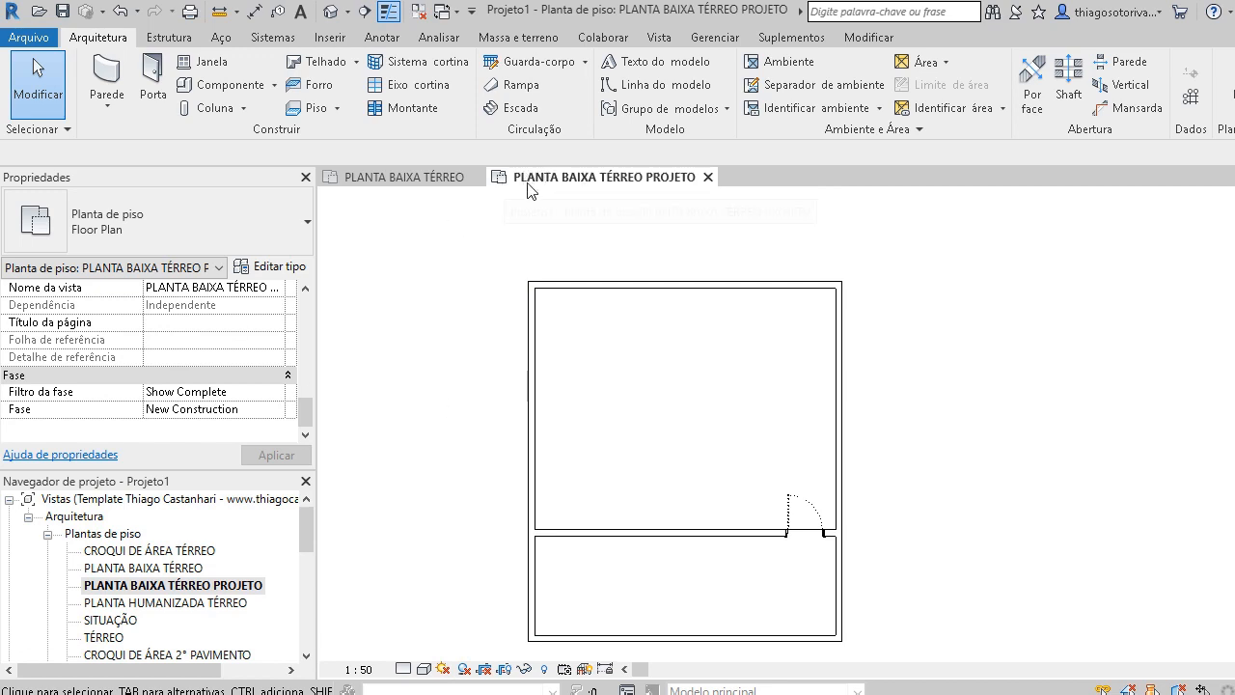
Set the phase filter of the PLANTA BAIXA TÉRREO PROJETO view to Reforma - Projeto.
left_click(275, 392)
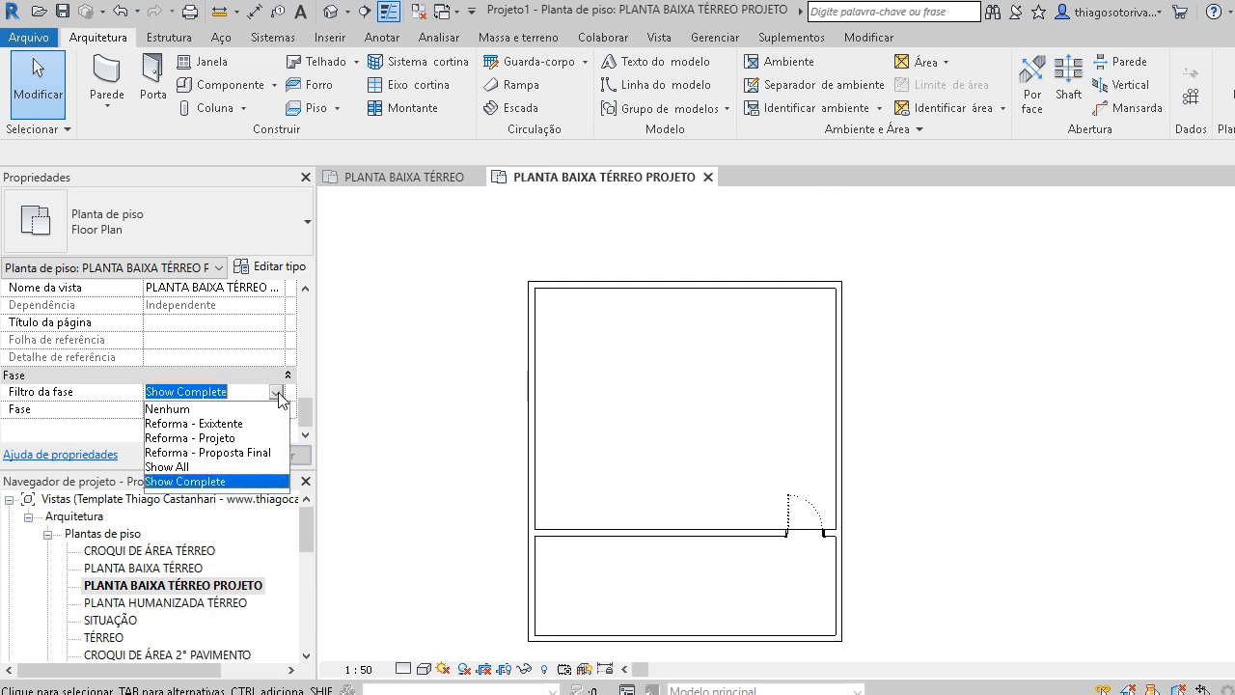
left_click(185, 438)
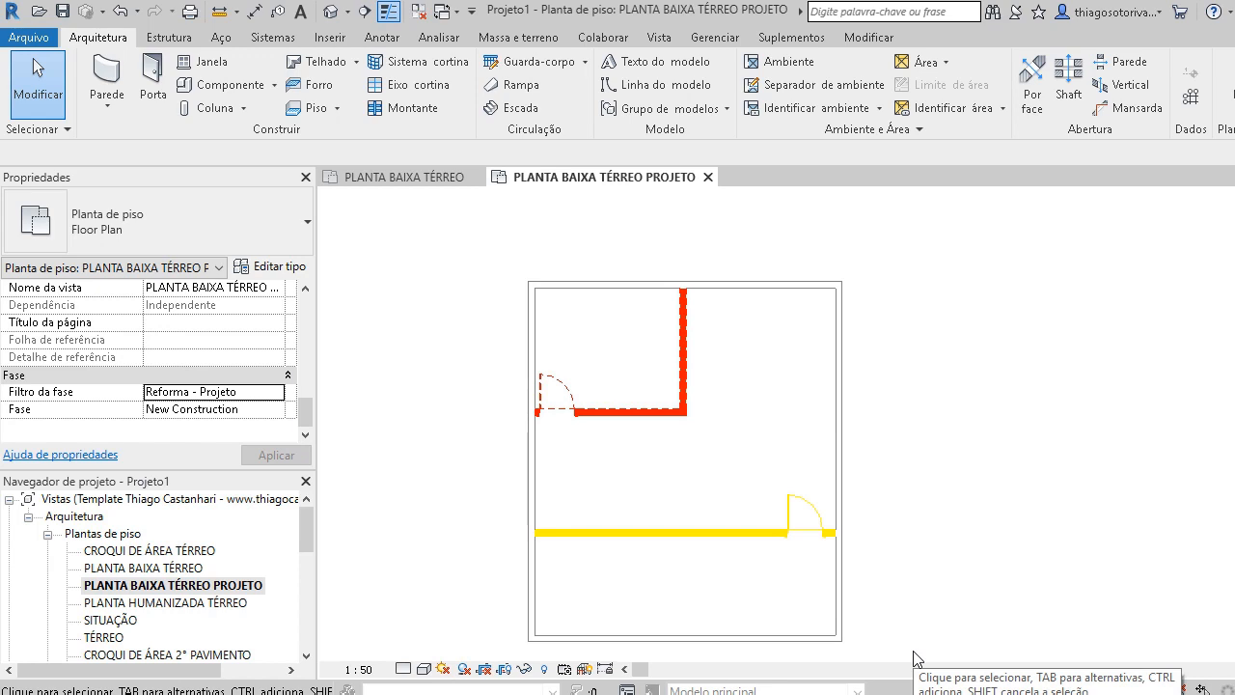
middle_click_drag(491, 330, 487, 296)
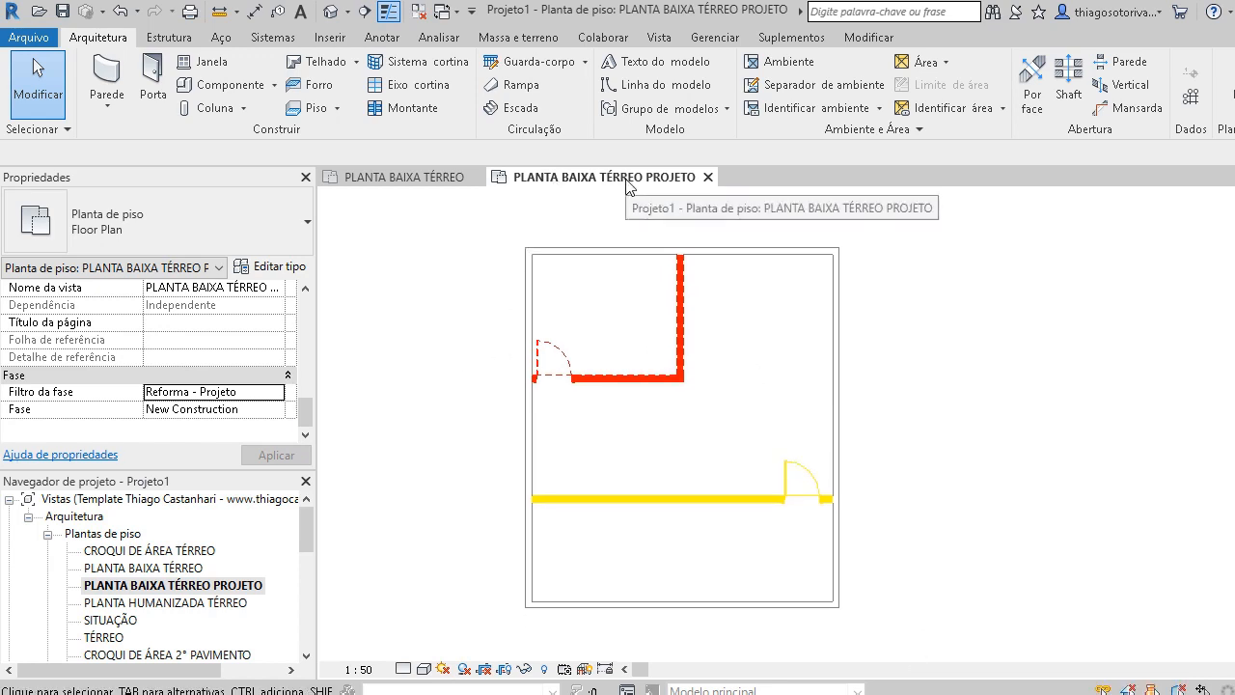
scroll(577, 399, "up", 1)
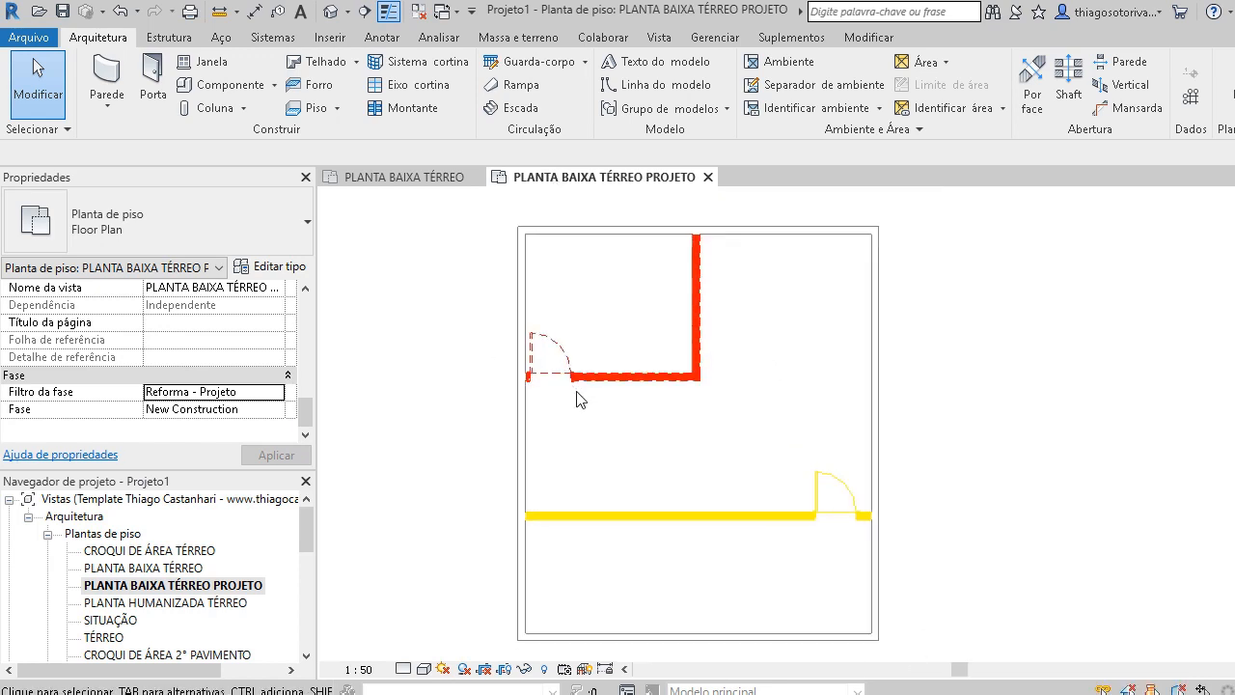
Check the created and demolished phases of the small upper-left room's door.
scroll(577, 391, "up", 3)
middle_click_drag(809, 369, 799, 431)
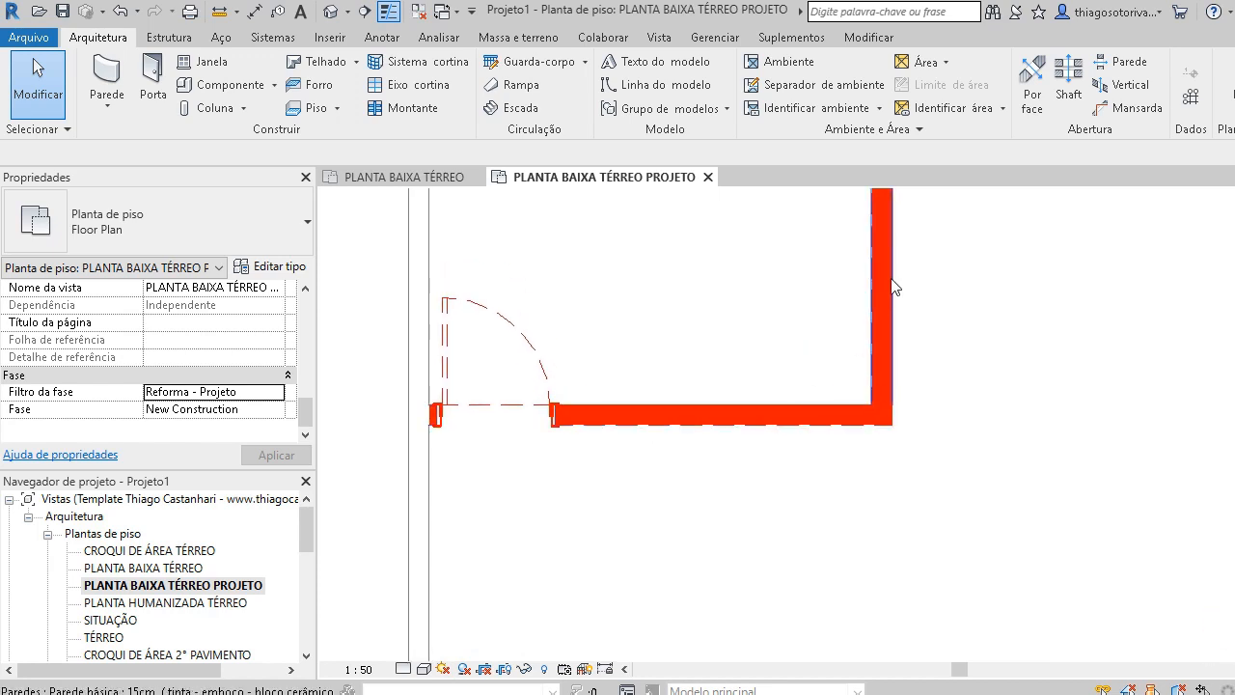
left_click(531, 350)
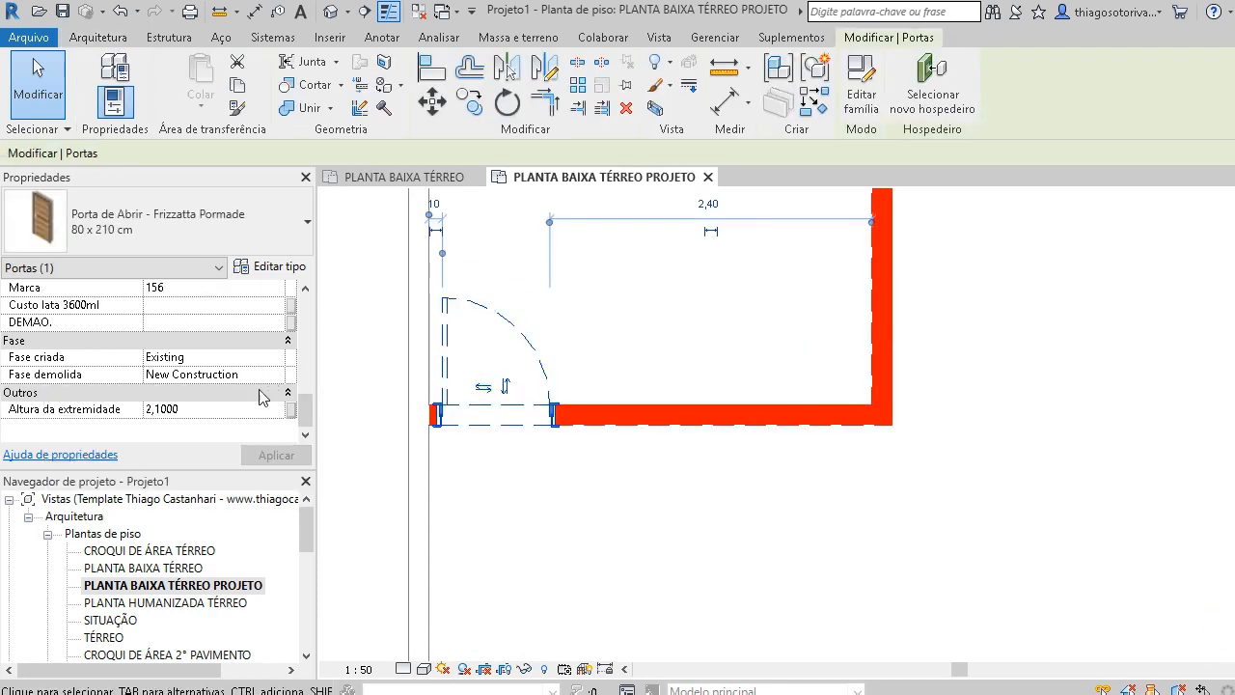
left_click(540, 509)
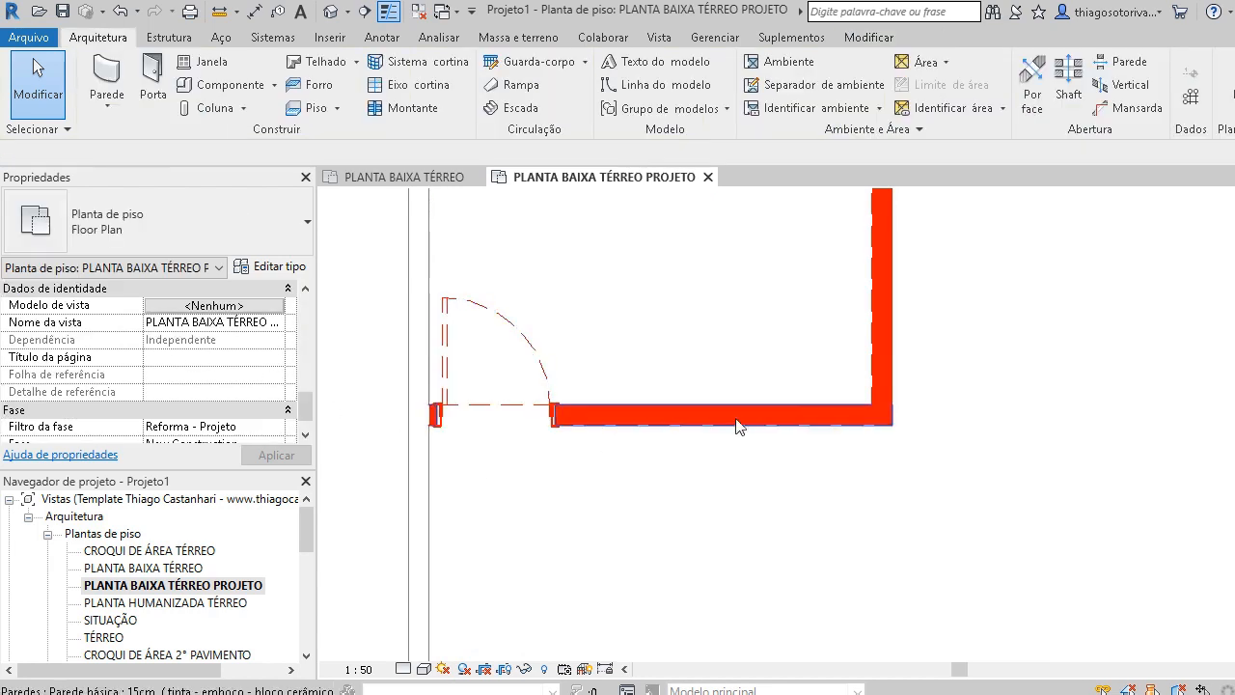
Examine up close how the small upper-left room's demolished walls and door are drawn in the project view.
scroll(637, 474, "down", 2)
scroll(752, 340, "up", 2)
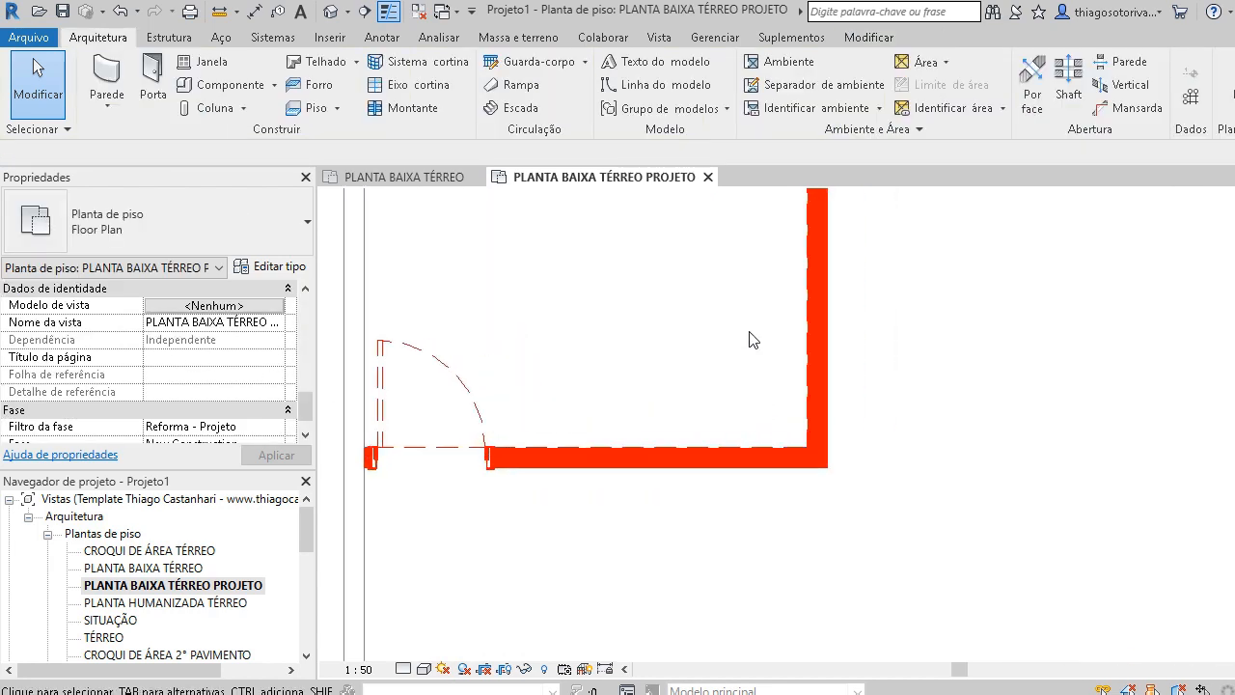
scroll(821, 343, "up", 3)
scroll(849, 357, "down", 4)
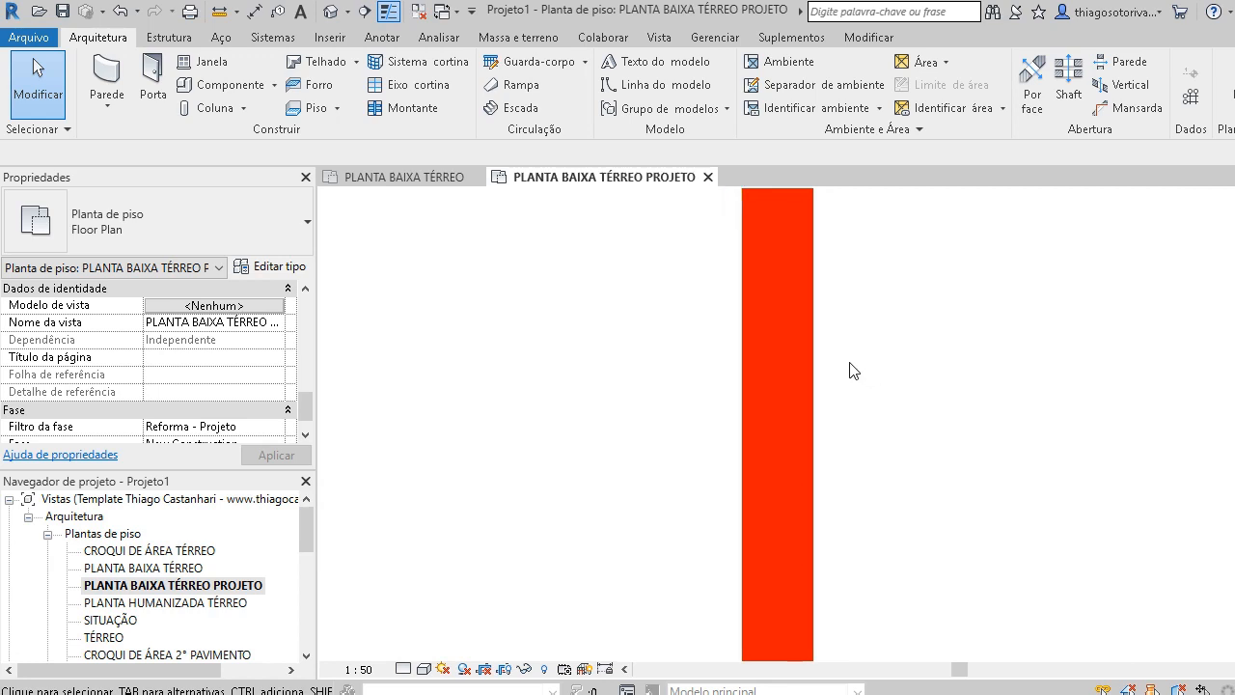
scroll(806, 298, "down", 2)
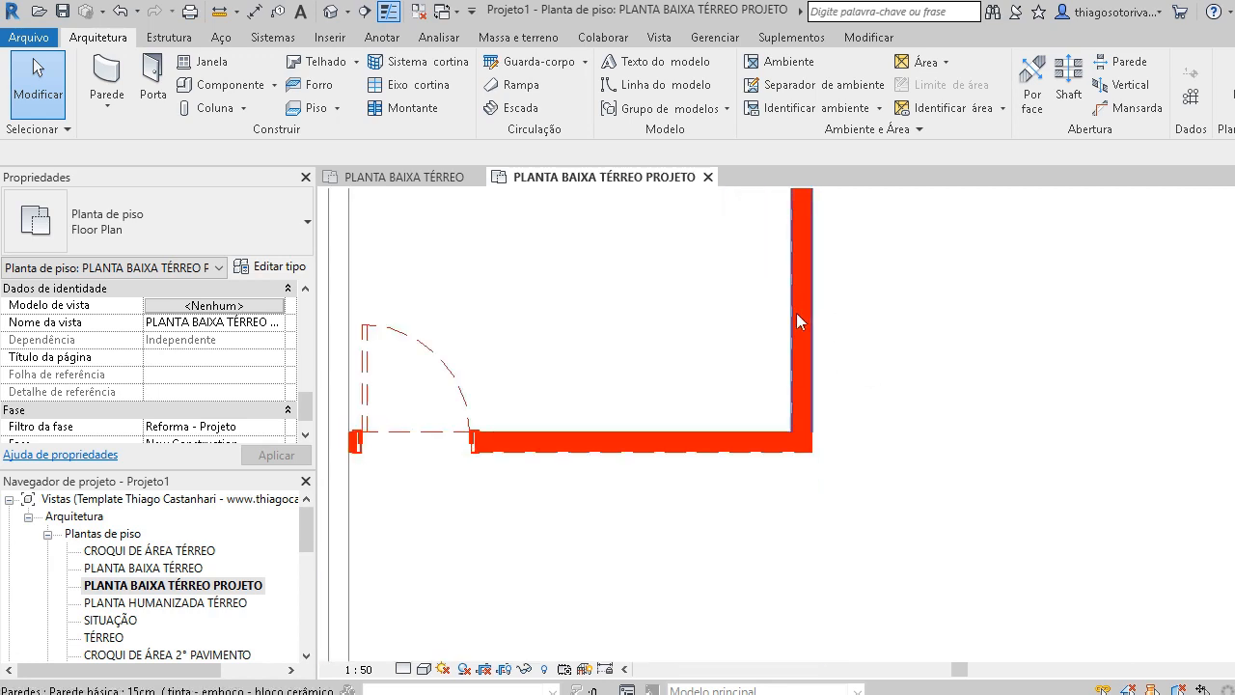
scroll(656, 442, "down", 3)
middle_click_drag(740, 498, 842, 465)
scroll(651, 367, "up", 3)
scroll(685, 364, "up", 3)
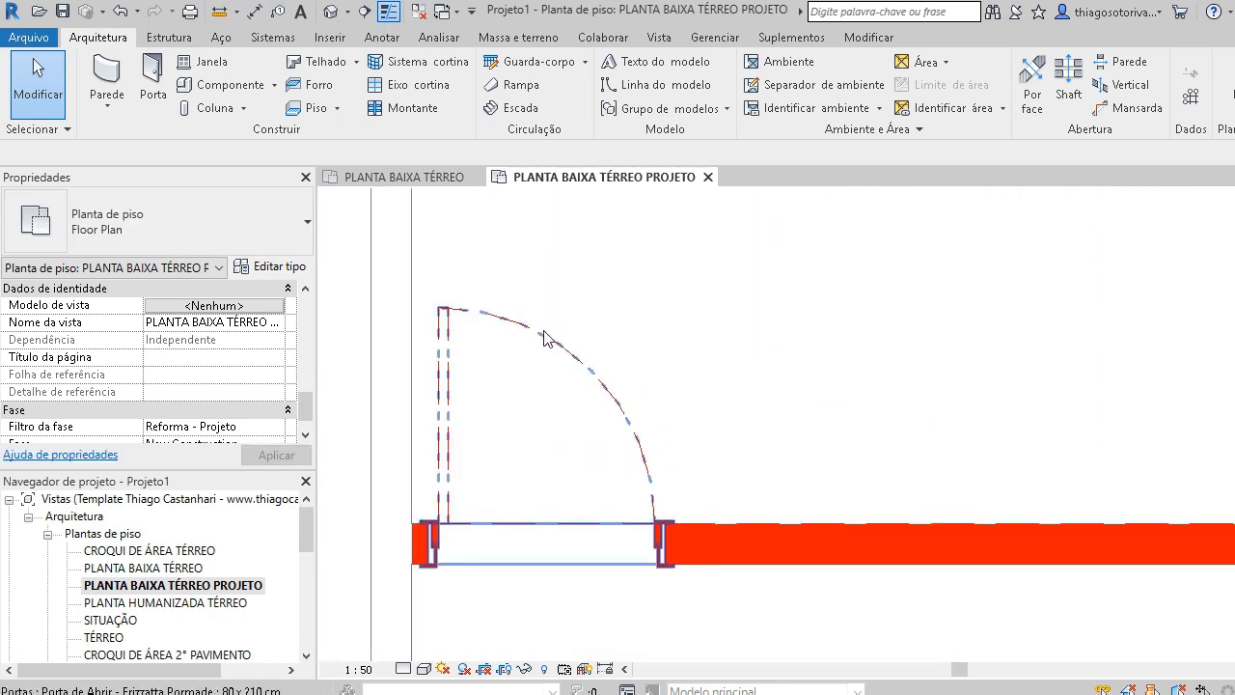
scroll(664, 444, "down", 3)
Check the created and demolished phases of the full-width horizontal wall in the project view.
middle_click_drag(715, 465, 526, 189)
middle_click_drag(752, 458, 523, 322)
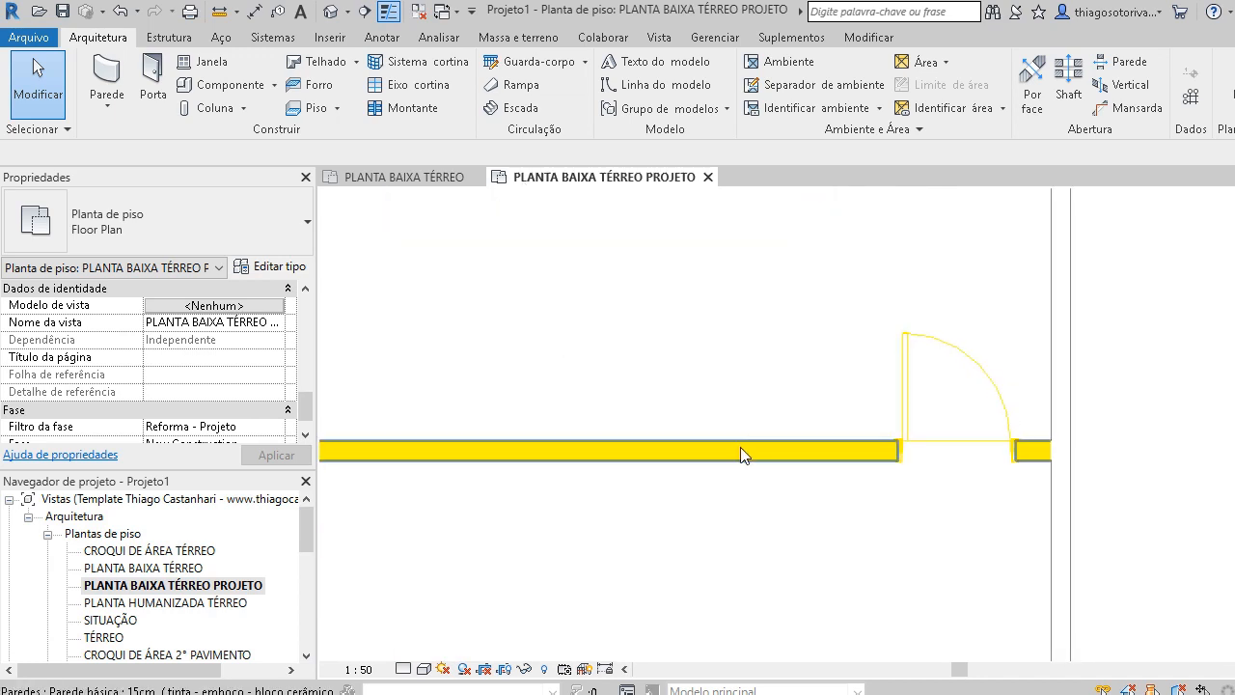
left_click(741, 447)
middle_click_drag(727, 541, 829, 548)
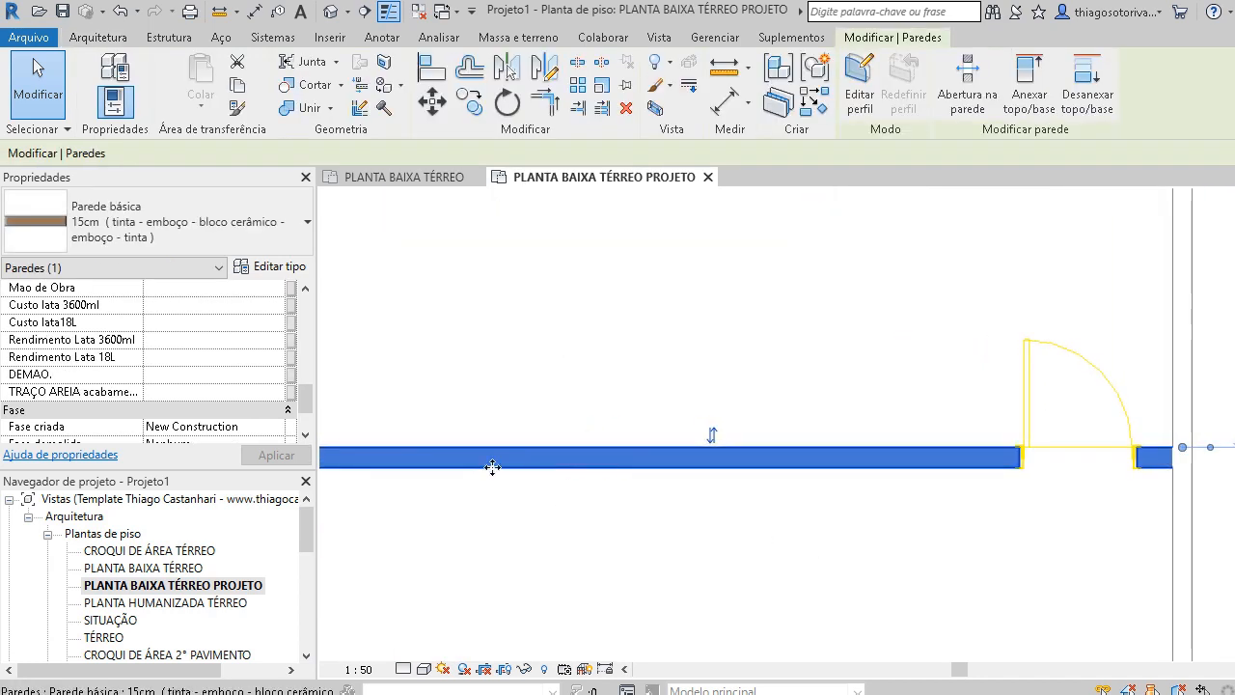
scroll(411, 435, "down", 2)
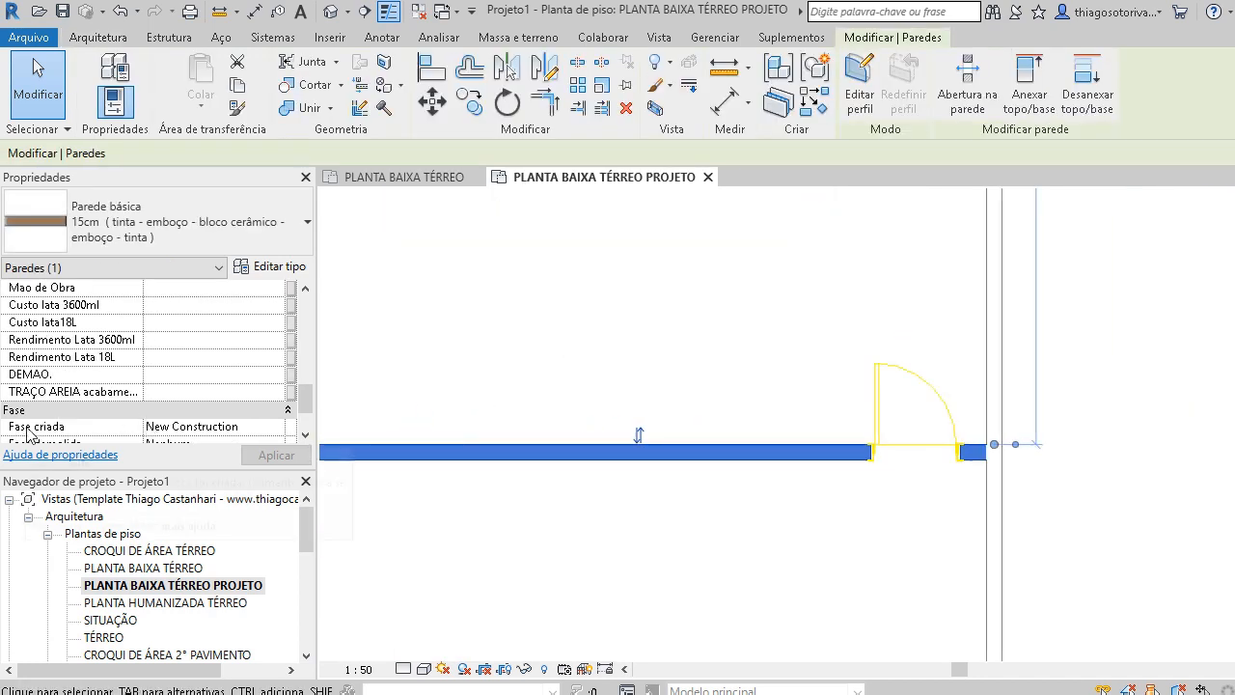
scroll(155, 400, "down", 1)
left_click(534, 390)
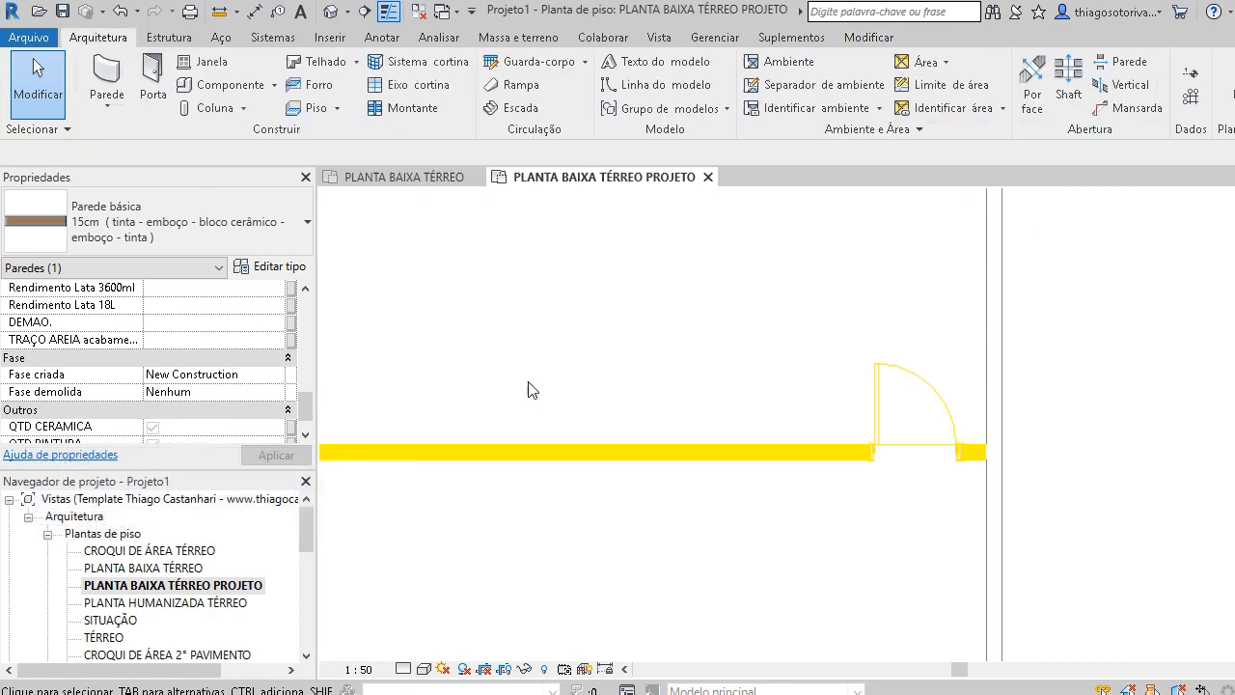
Inspect how the left exterior wall is displayed in the project view compared with the new wall.
scroll(624, 383, "down", 4)
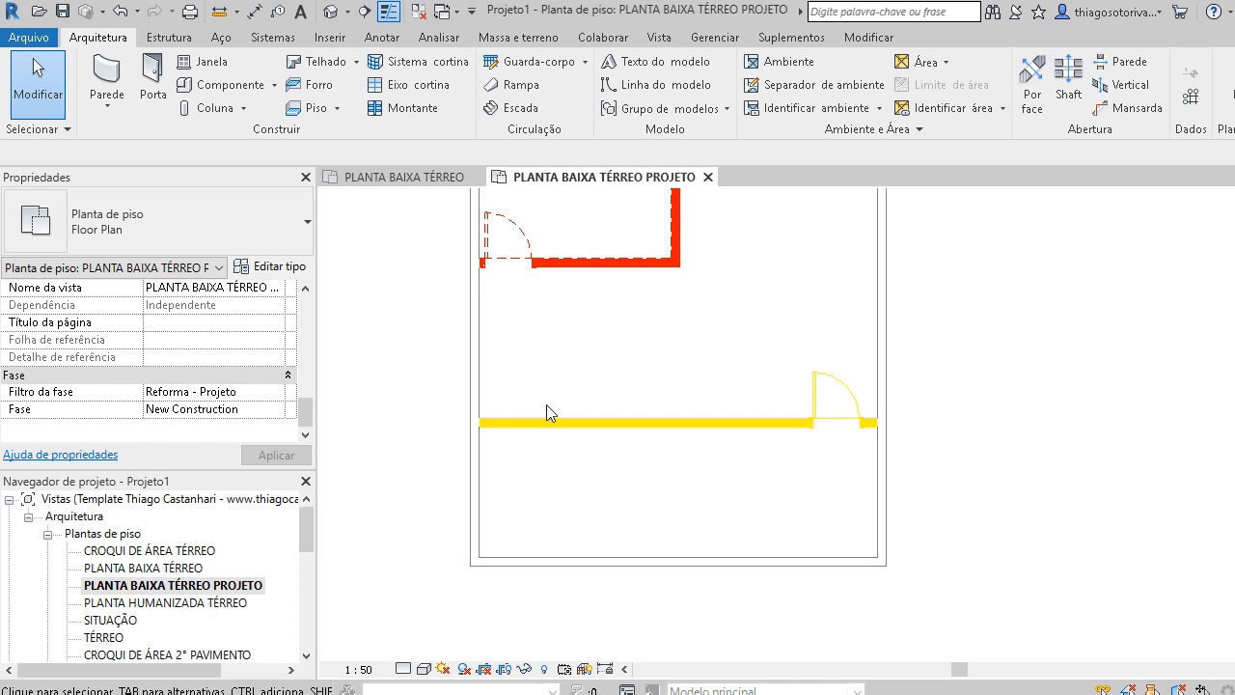
scroll(406, 550, "up", 3)
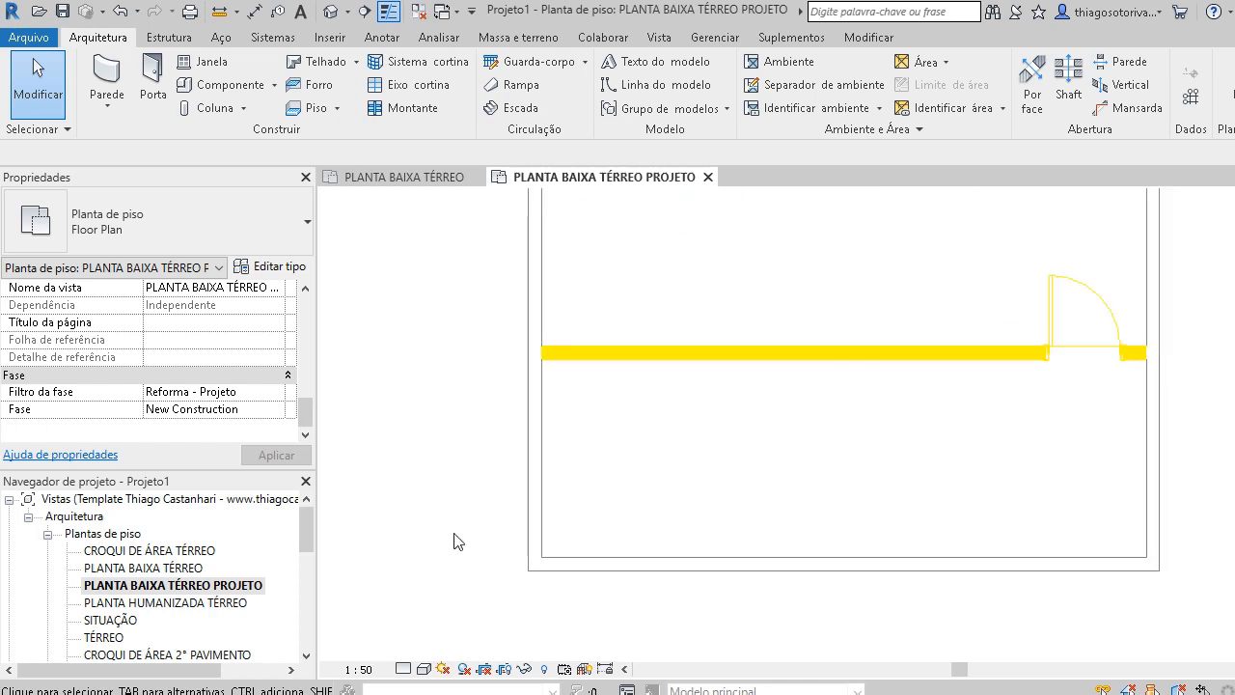
left_click(537, 468)
left_click(504, 417)
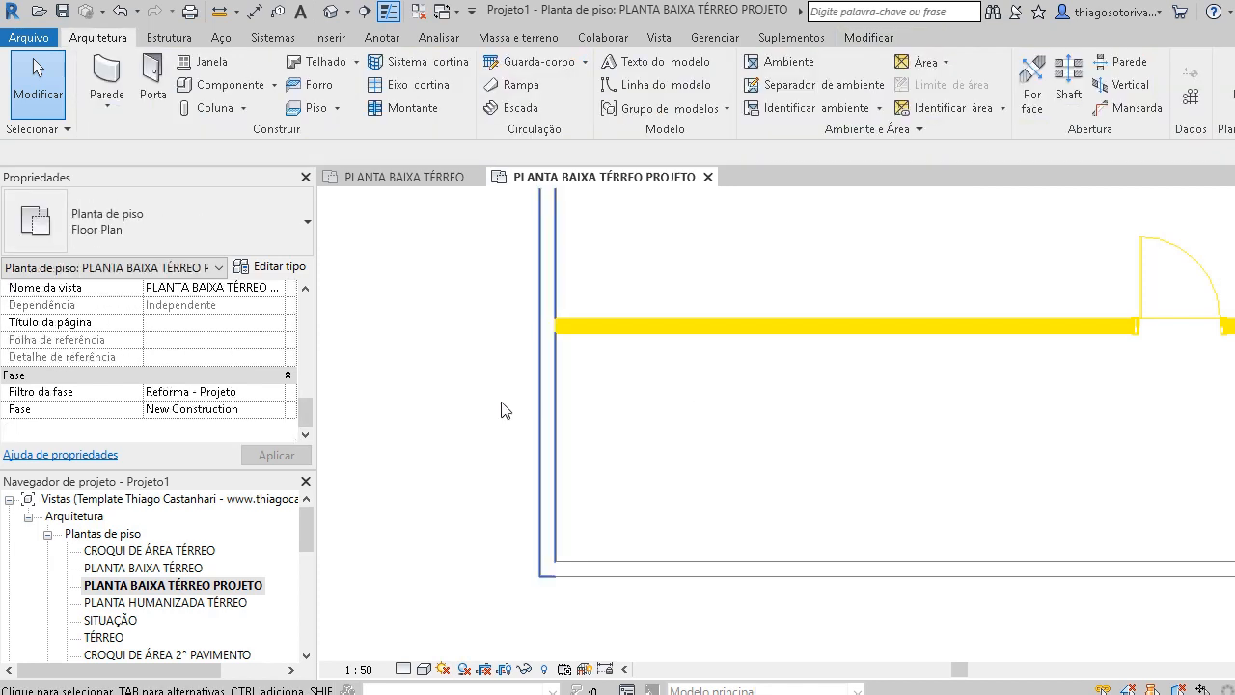
scroll(702, 386, "down", 3)
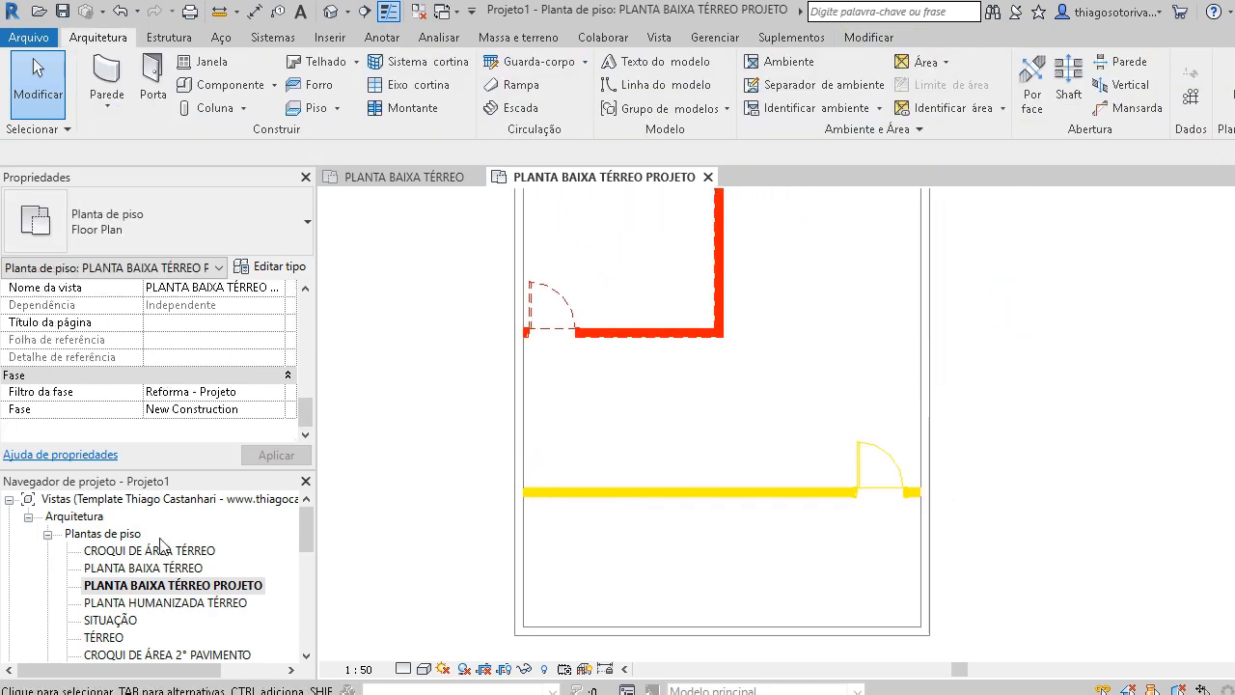
Duplicate the PLANTA BAIXA TÉRREO PROJETO view with detailing.
right_click(175, 595)
mouse_move(386, 305)
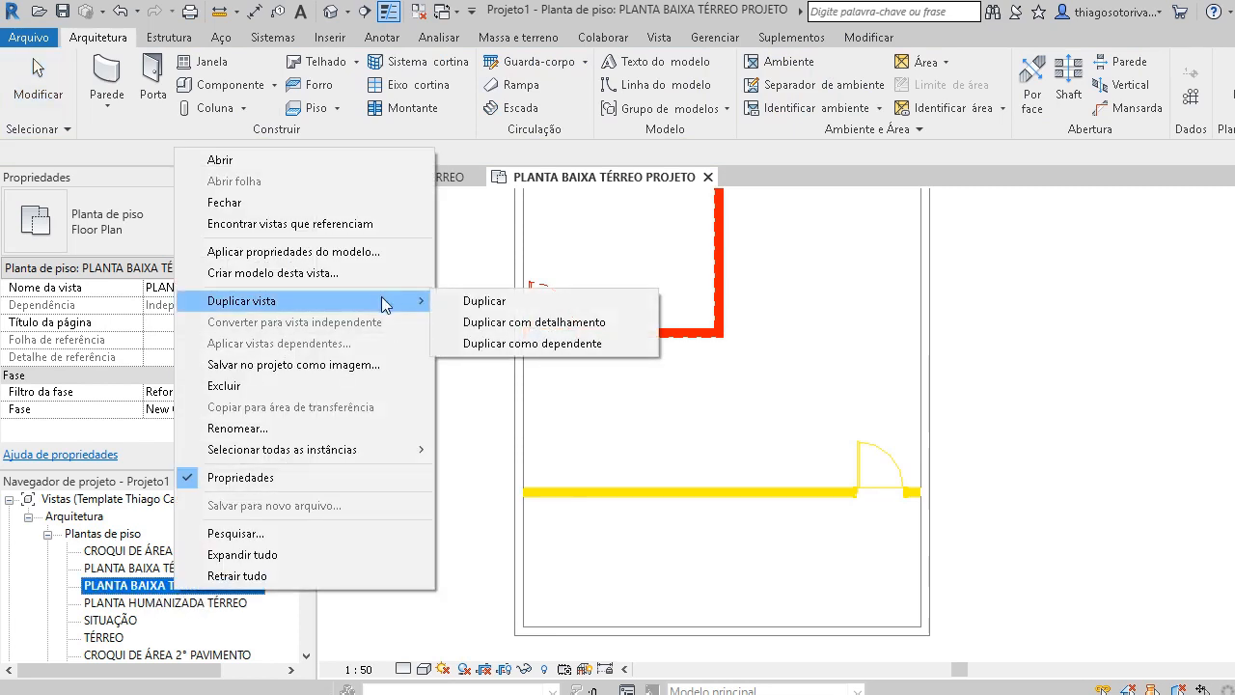
left_click(548, 323)
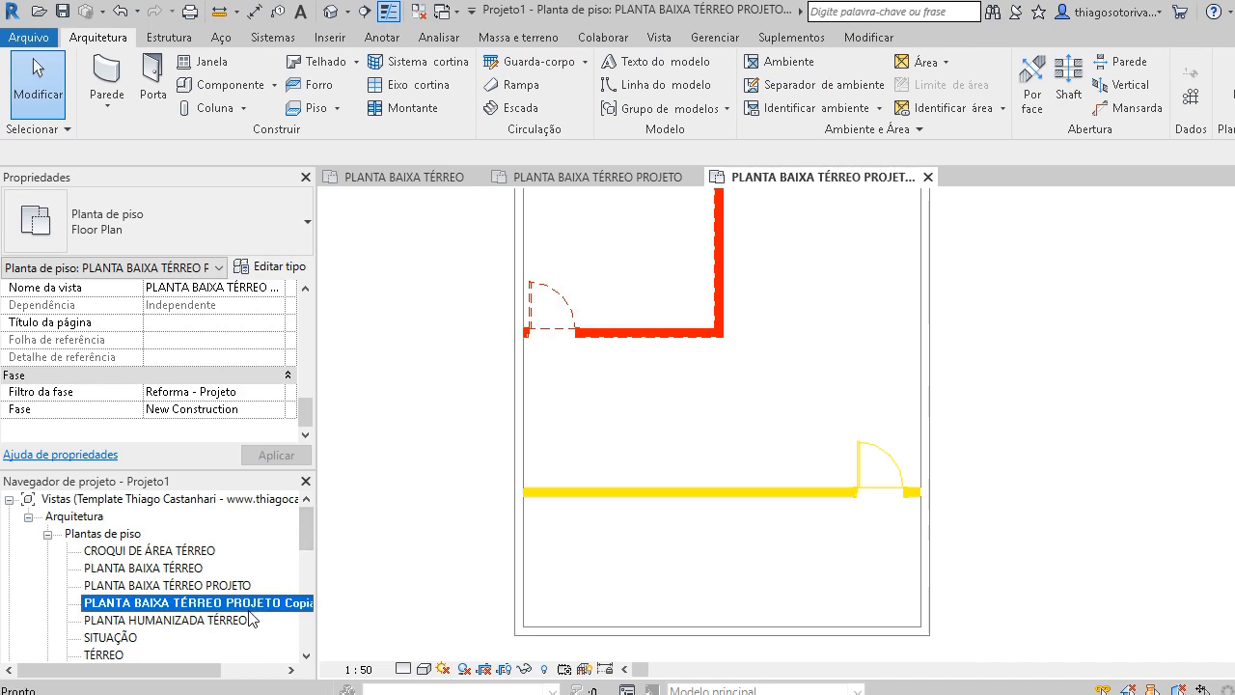
Rename the copy of the project view as PLANTA BAIXA TÉRREO EXISTENE.
right_click(249, 612)
left_click(357, 449)
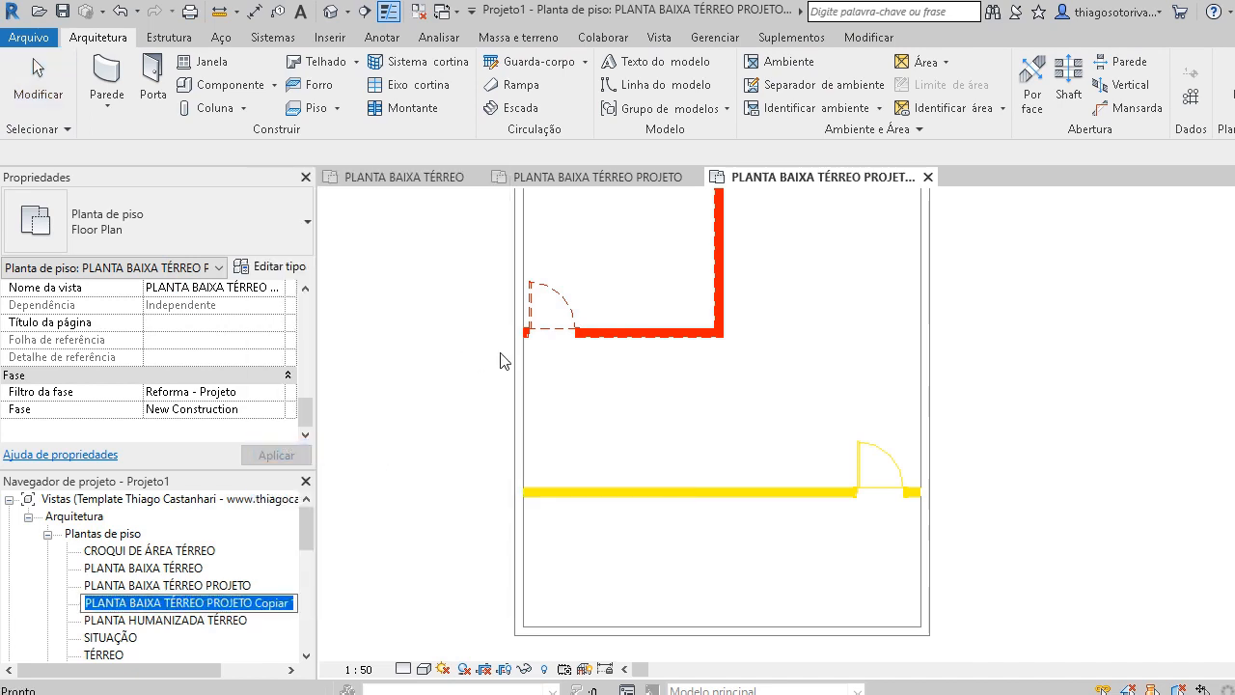
left_click(254, 601)
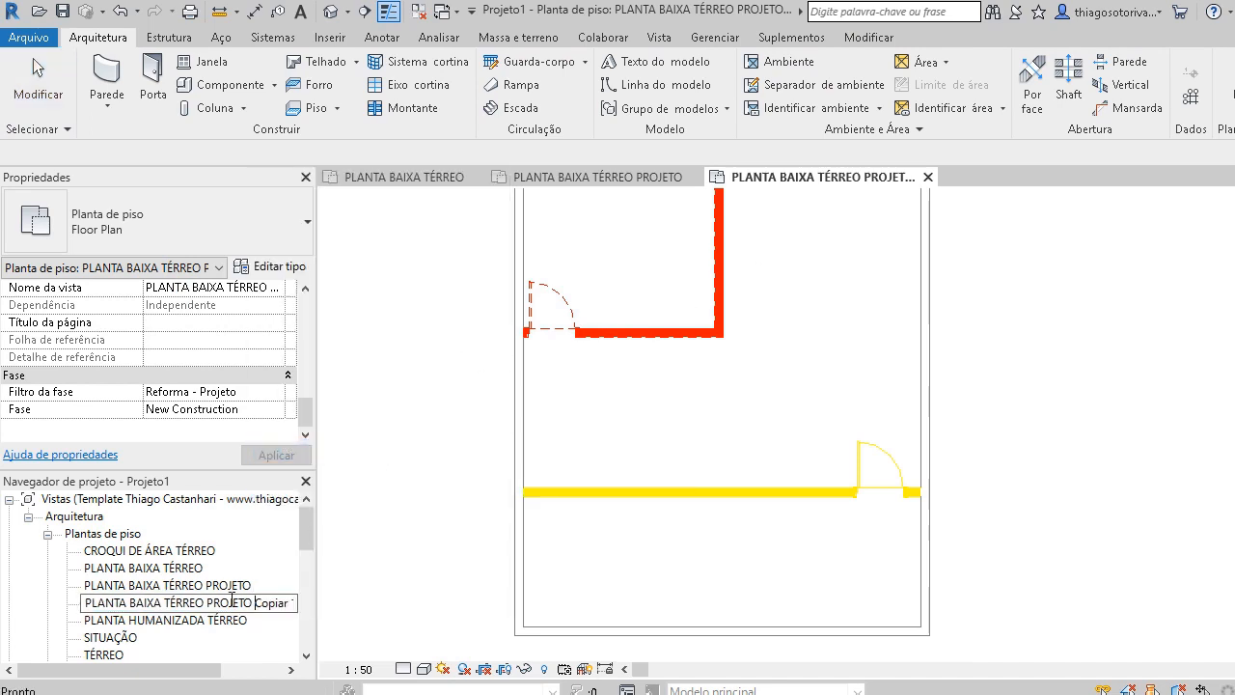
left_click_drag(213, 602, 318, 614)
key("BackSpace")
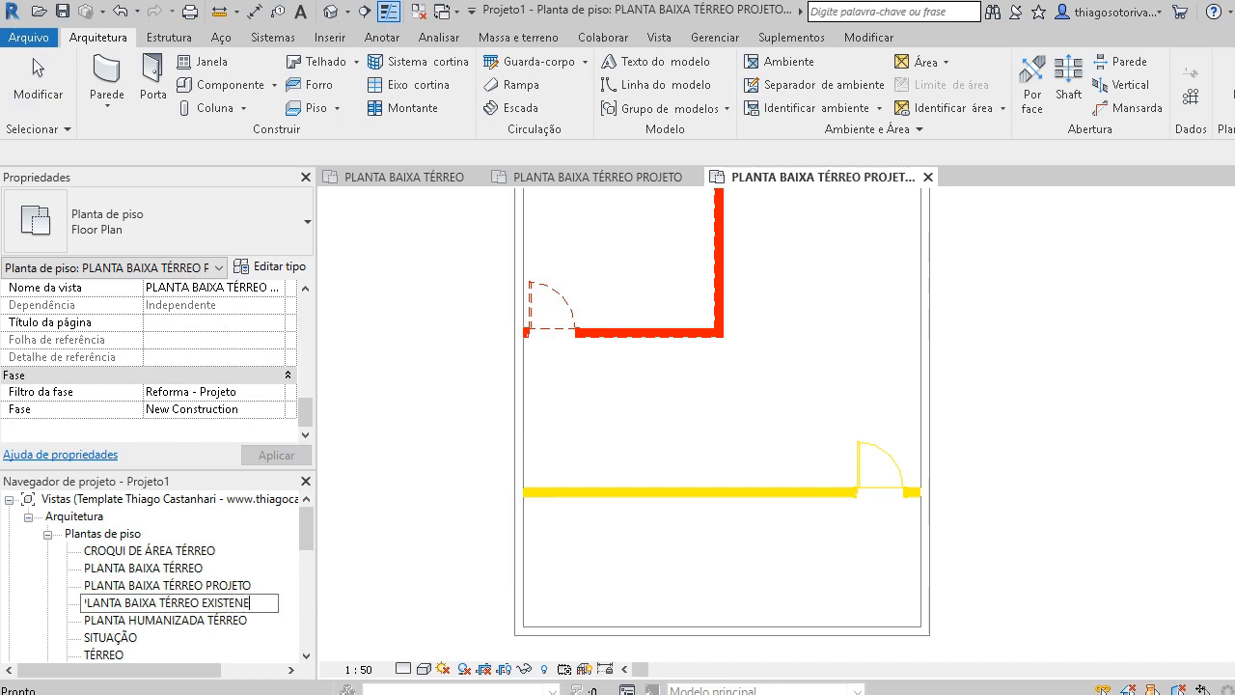
key("Return")
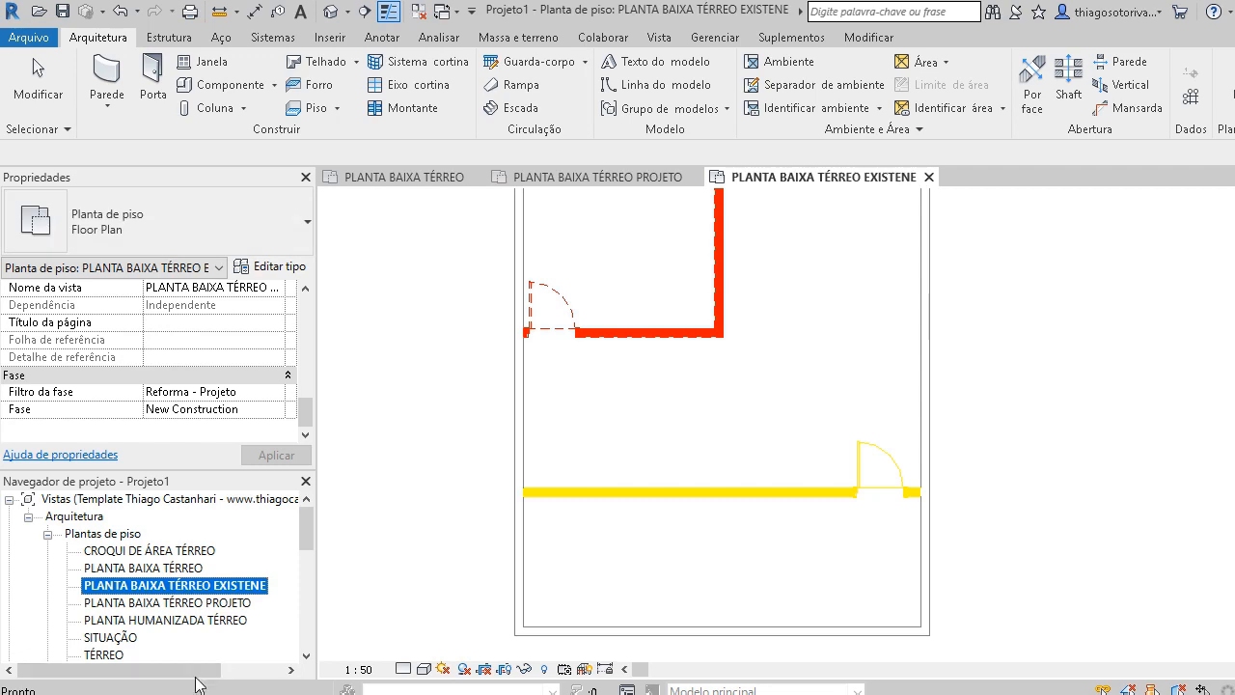
Correct the name of the existing floor plan view to PLANTA BAIXA TÉRREO EXISTENTE.
right_click(217, 585)
left_click(275, 418)
left_click(257, 579)
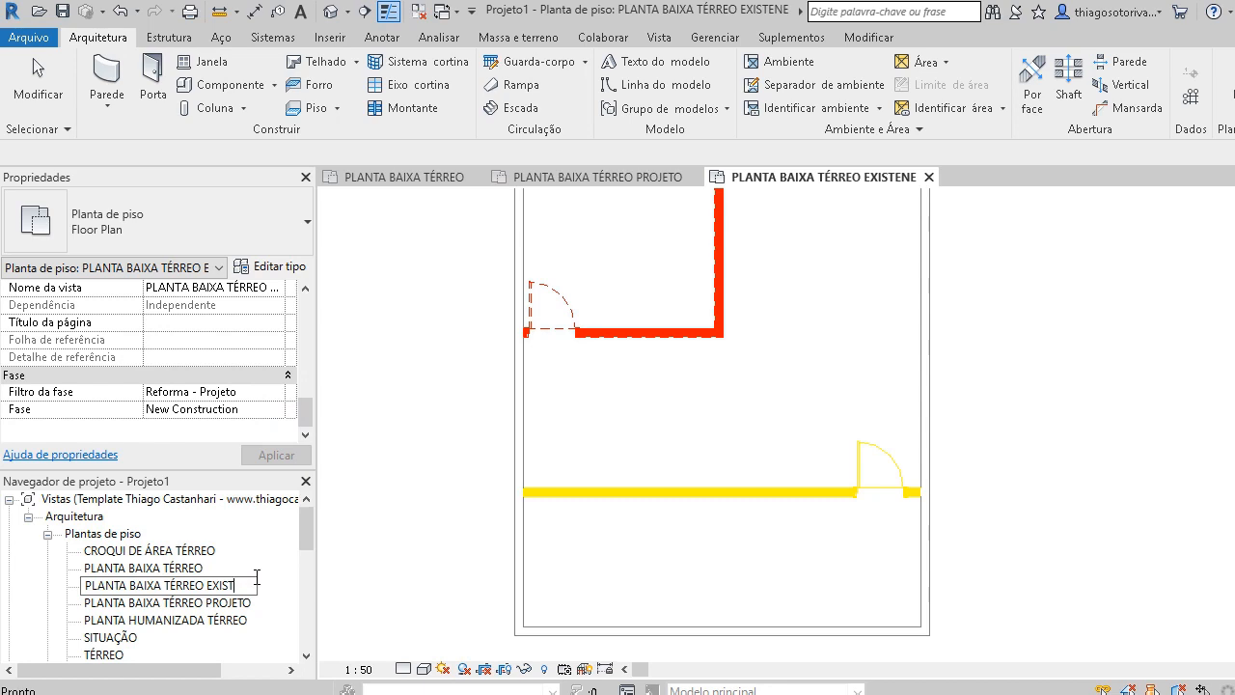
key("Return")
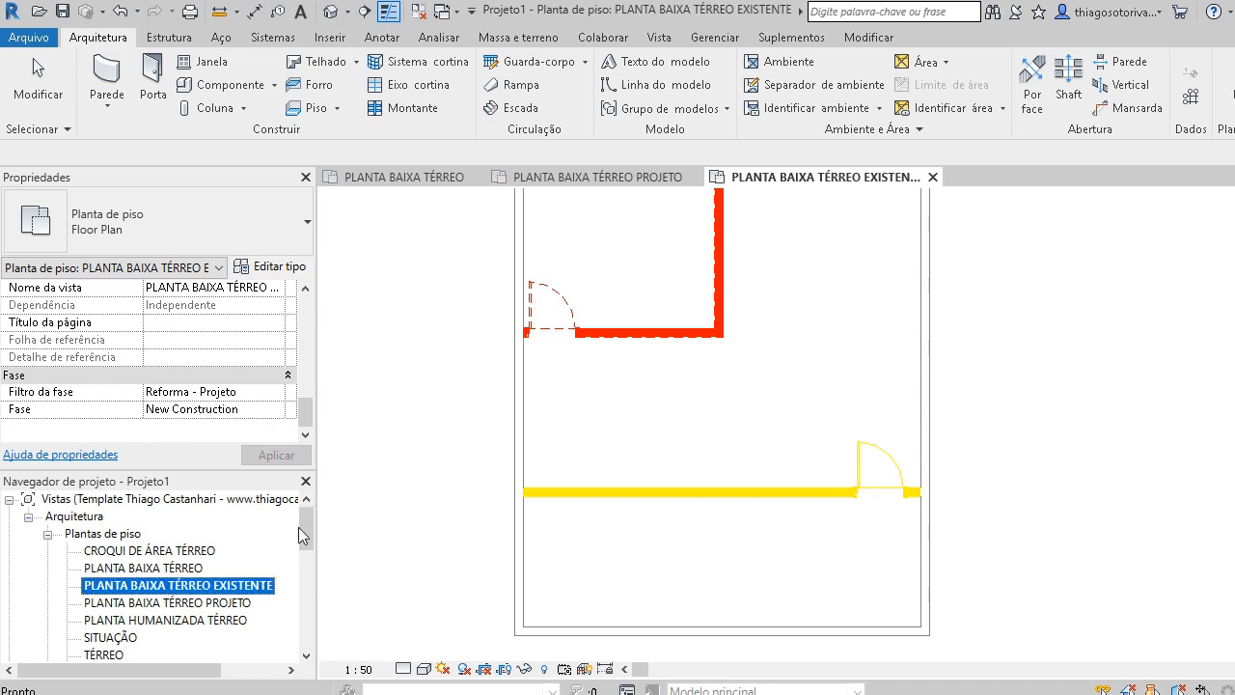
Set the phase filter of the PLANTA BAIXA TÉRREO EXISTENTE view to Reforma - Exixtente.
scroll(750, 395, "down", 2)
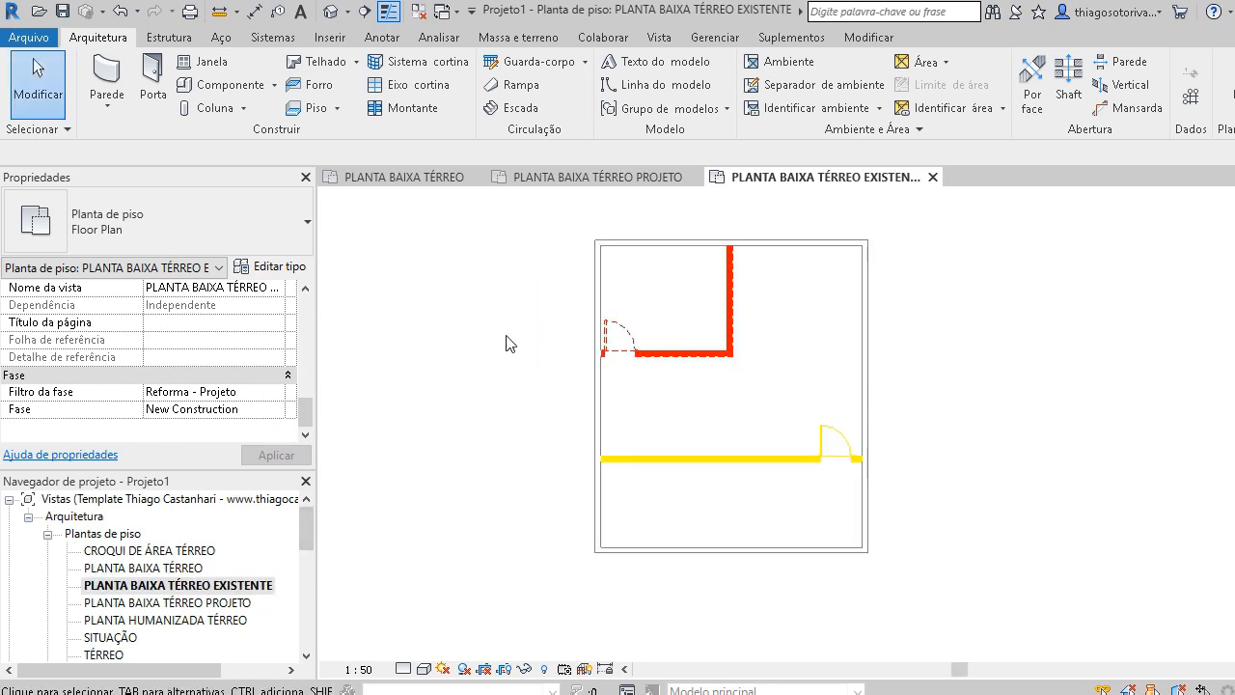
left_click(277, 394)
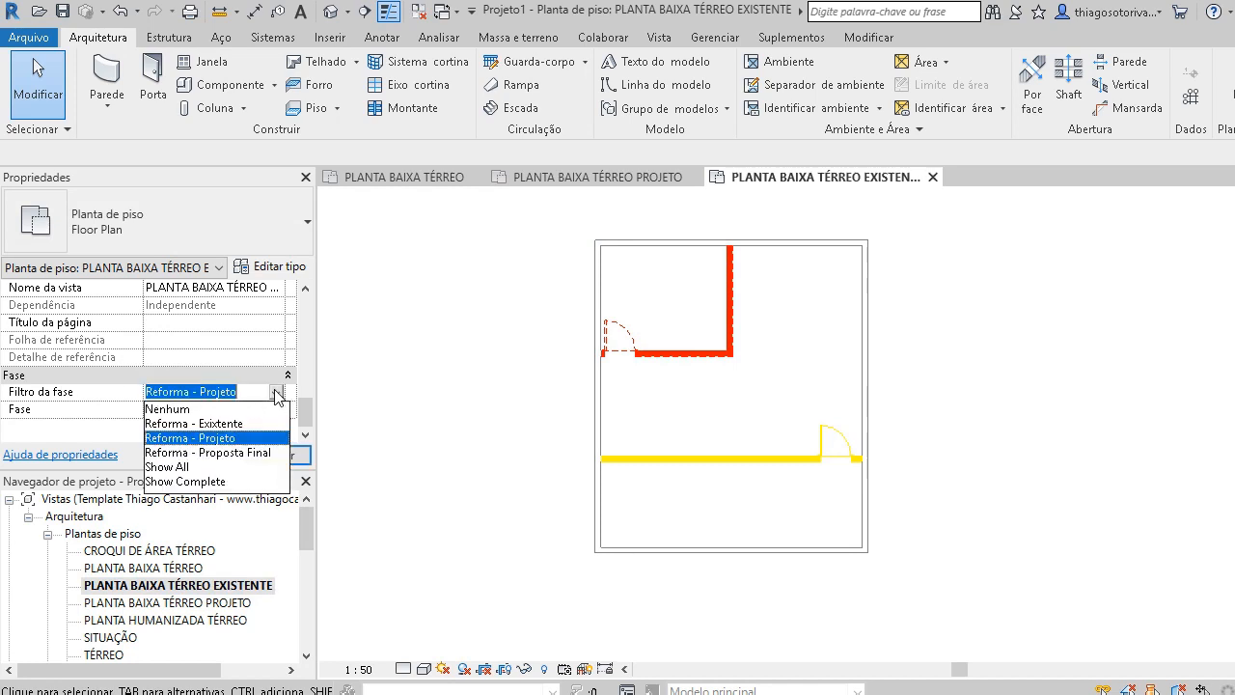
left_click(224, 426)
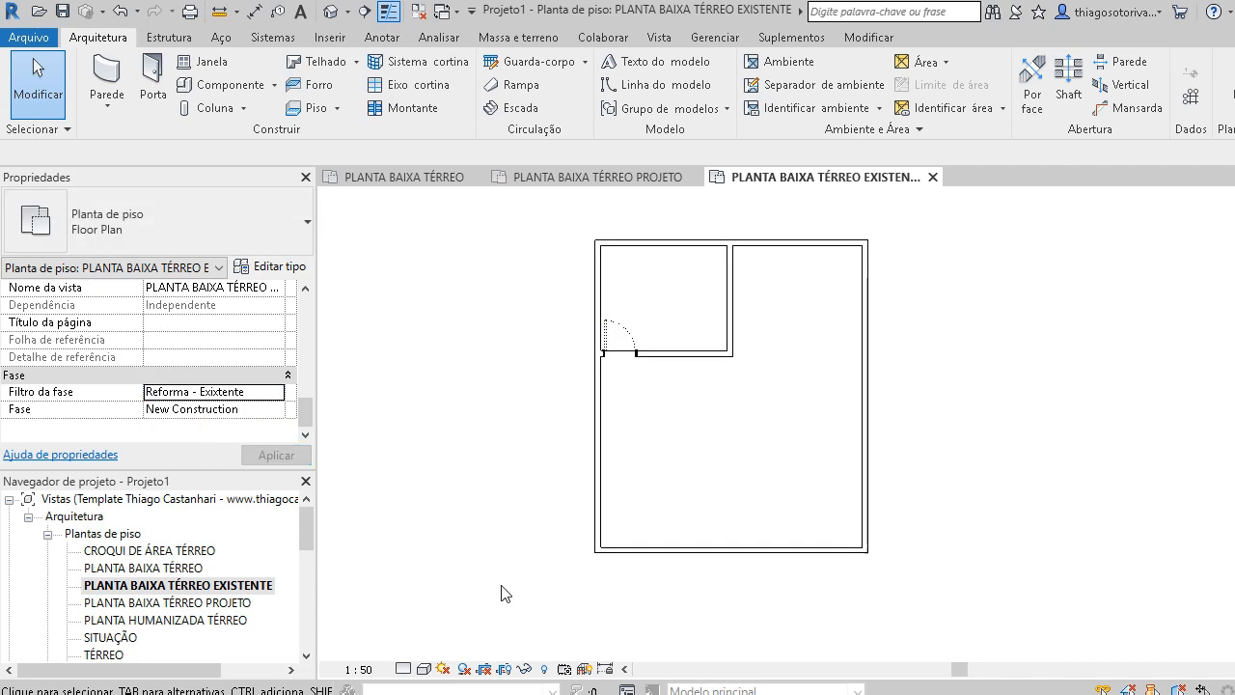
middle_click_drag(507, 415, 482, 428)
scroll(789, 396, "up", 1)
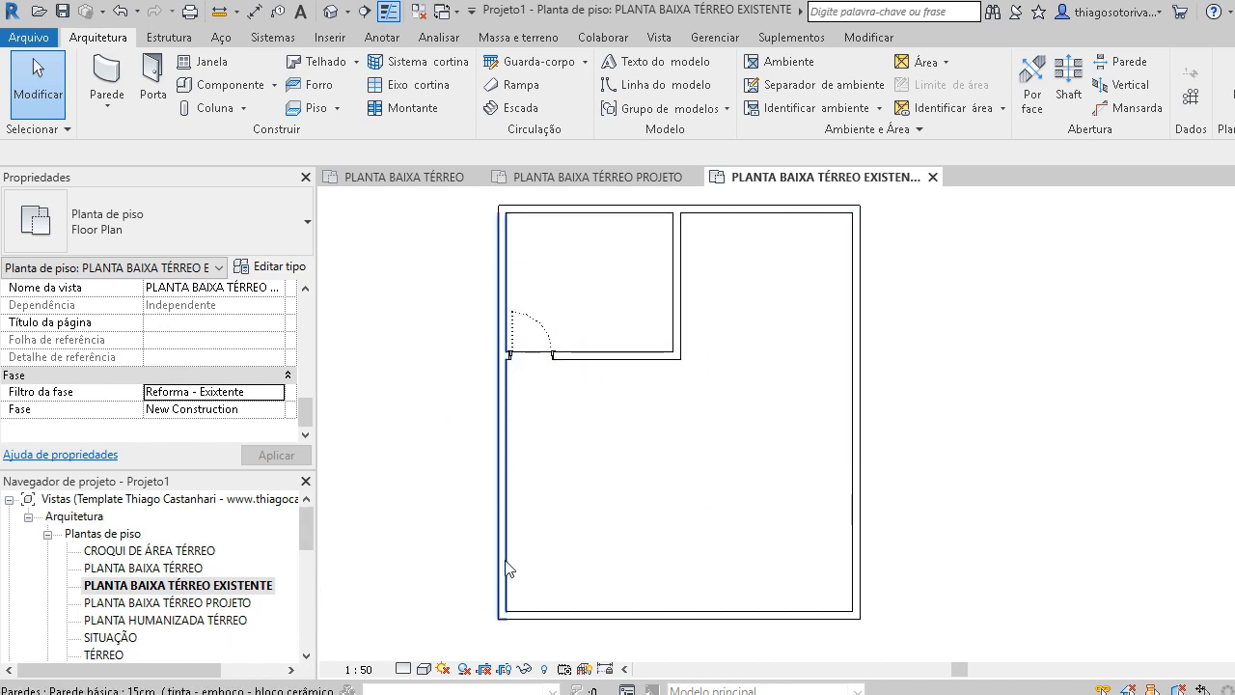
Duplicate the PLANTA BAIXA TÉRREO EXISTENTE view with detailing.
left_click(190, 585)
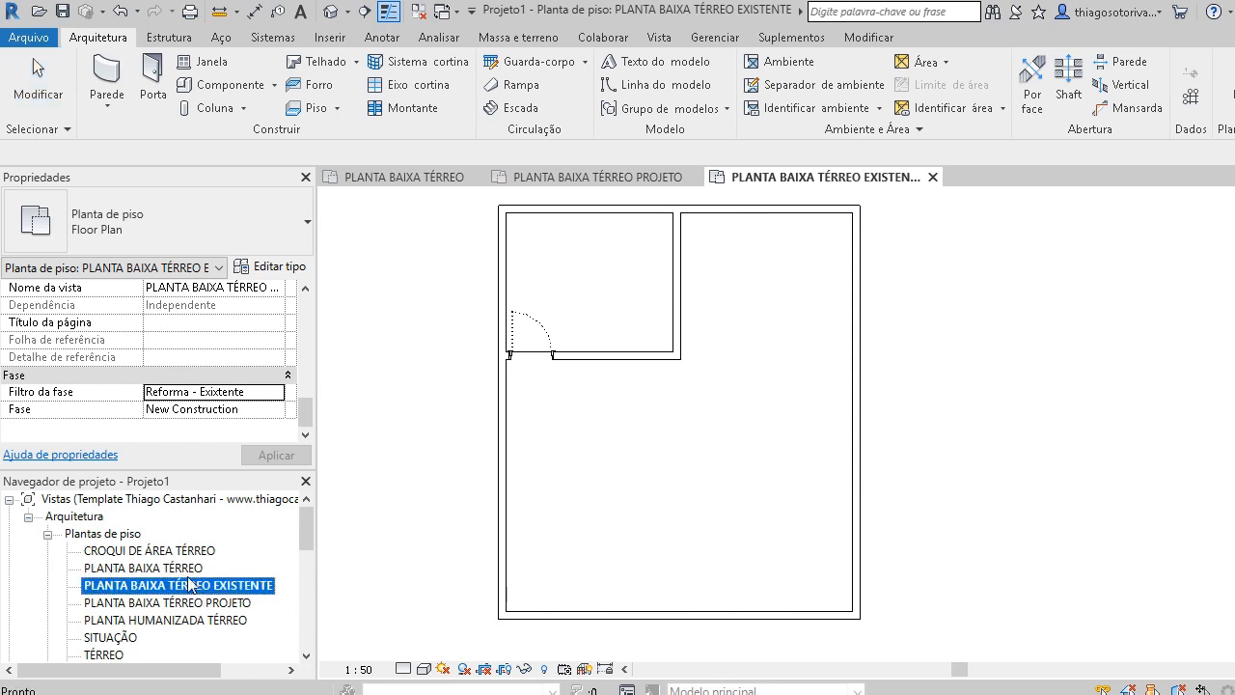
right_click(206, 593)
mouse_move(454, 219)
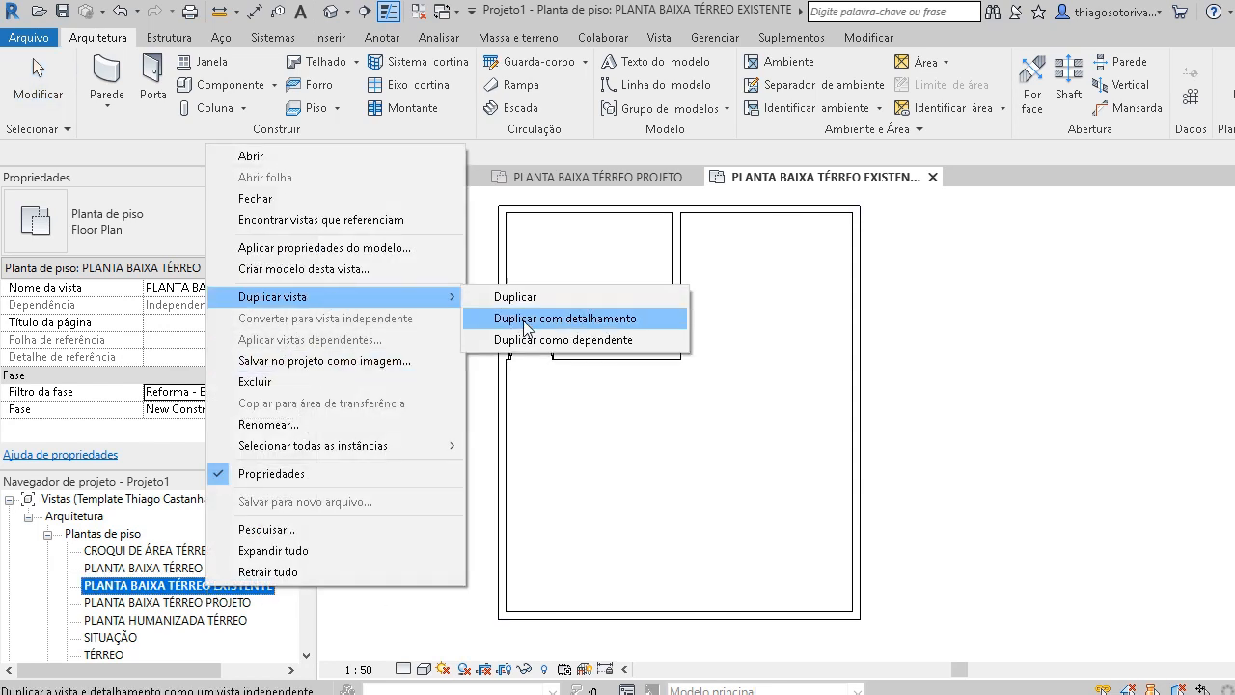
left_click(569, 317)
Rename the copy of the existing view as PLANTA BAIXA TÉRREO RESULTADO FINAL.
right_click(232, 600)
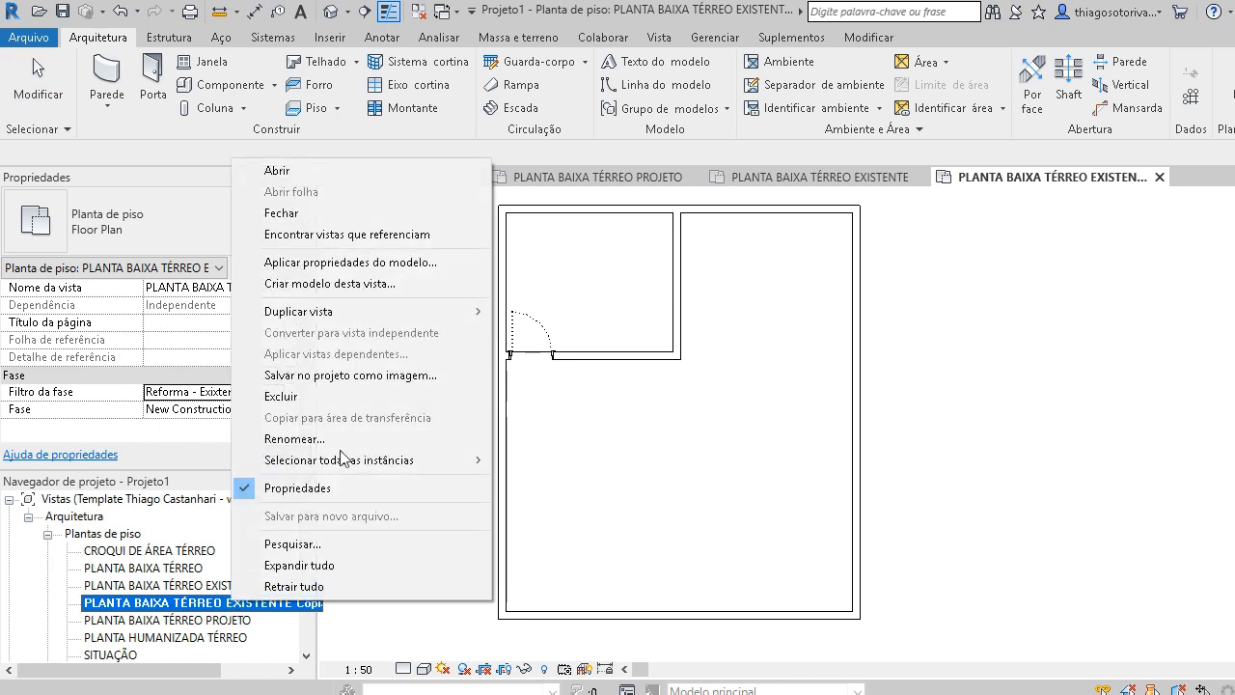
mouse_move(353, 309)
left_click(308, 438)
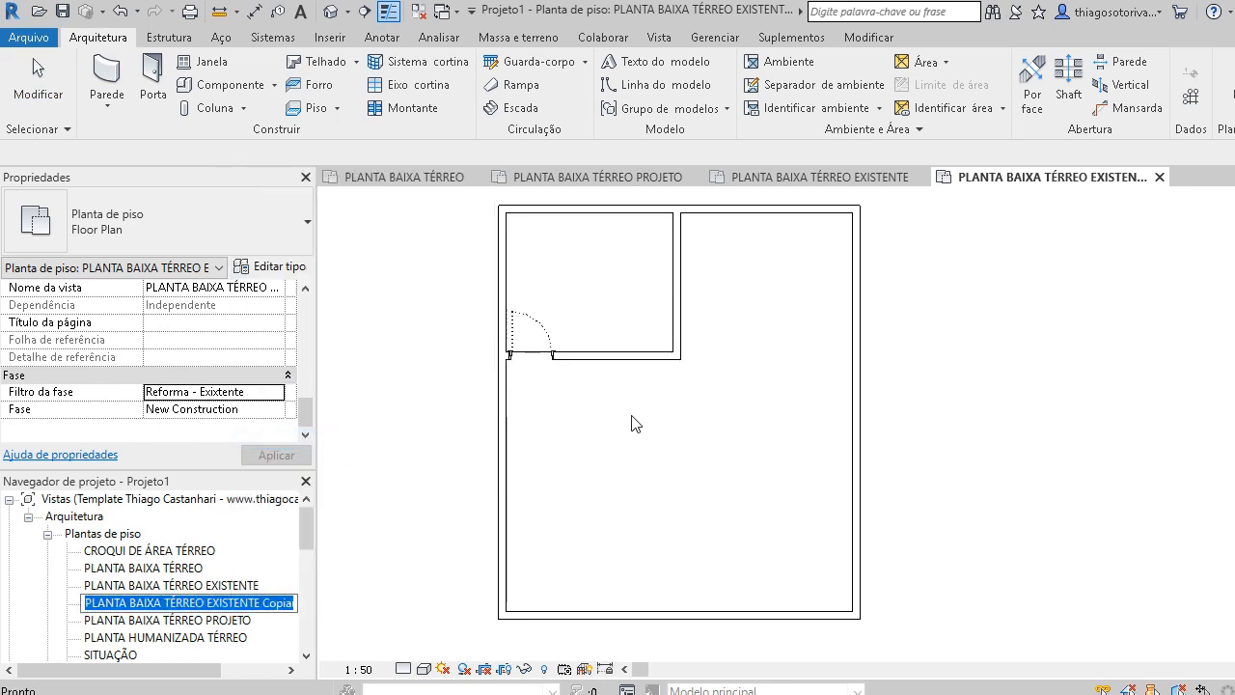
left_click(256, 603)
left_click_drag(211, 600, 346, 611)
key("BackSpace")
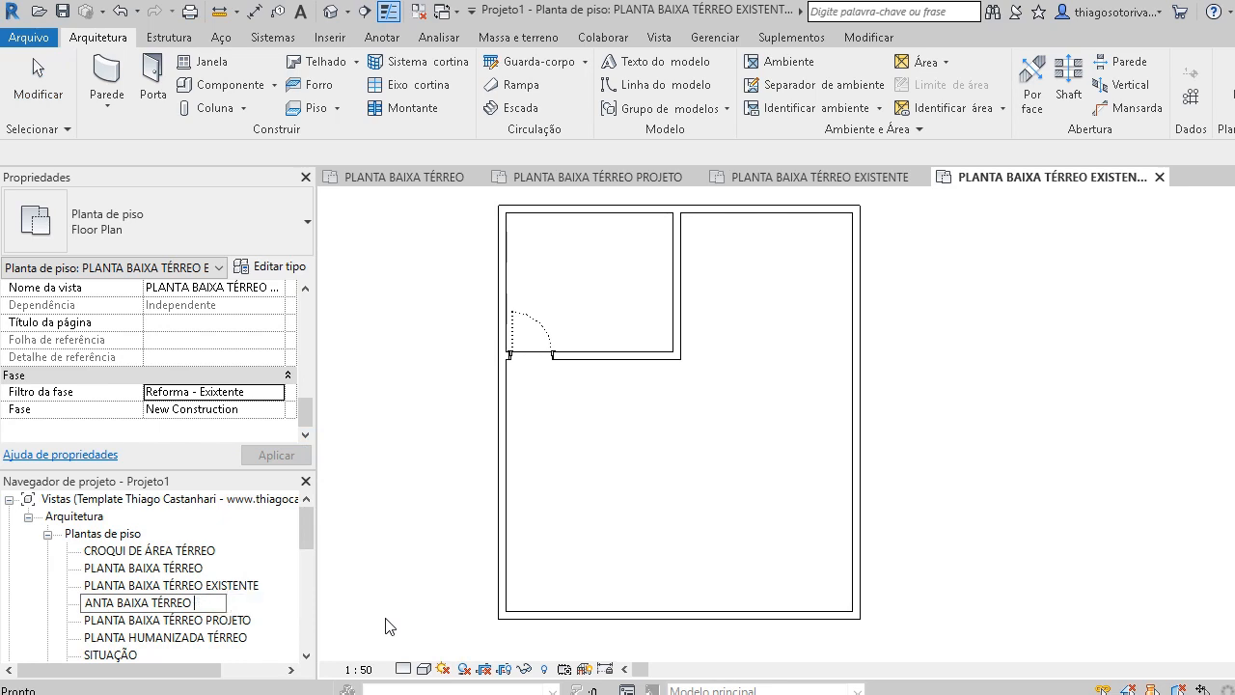
type("RESULTADO FINAL")
key("Return")
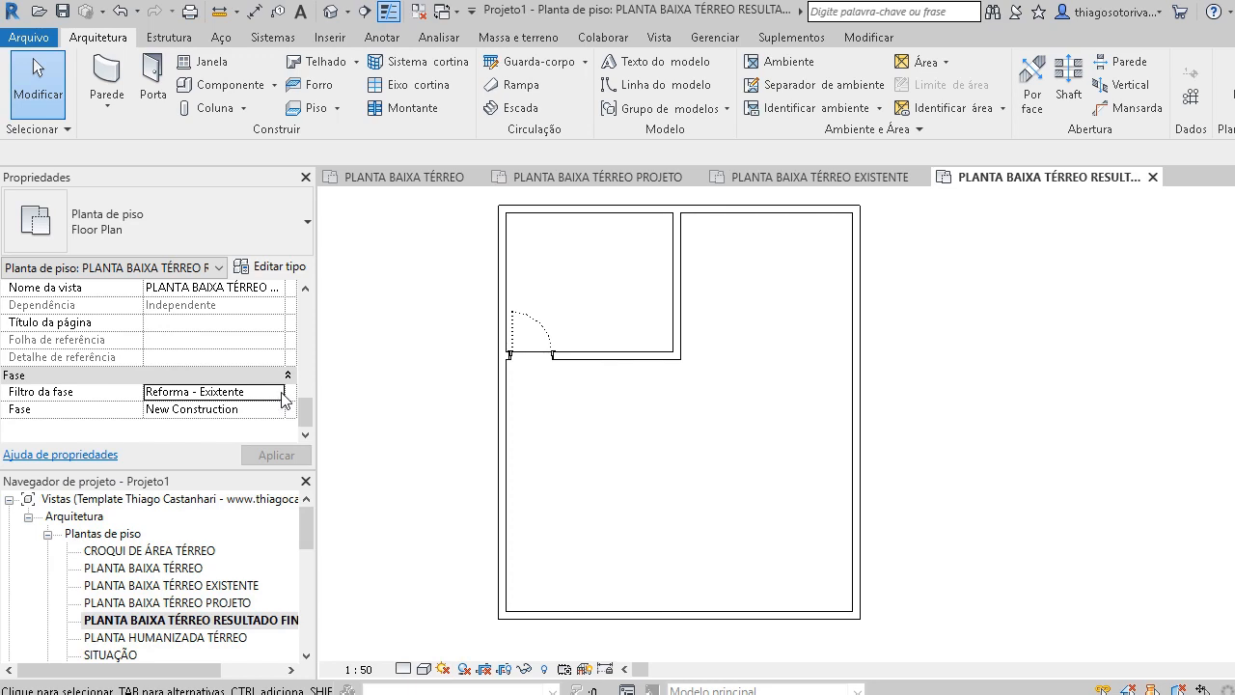
Set the phase filter of the PLANTA BAIXA TÉRREO RESULTADO FINAL view to Reforma - Proposta Final.
left_click(284, 398)
left_click(222, 453)
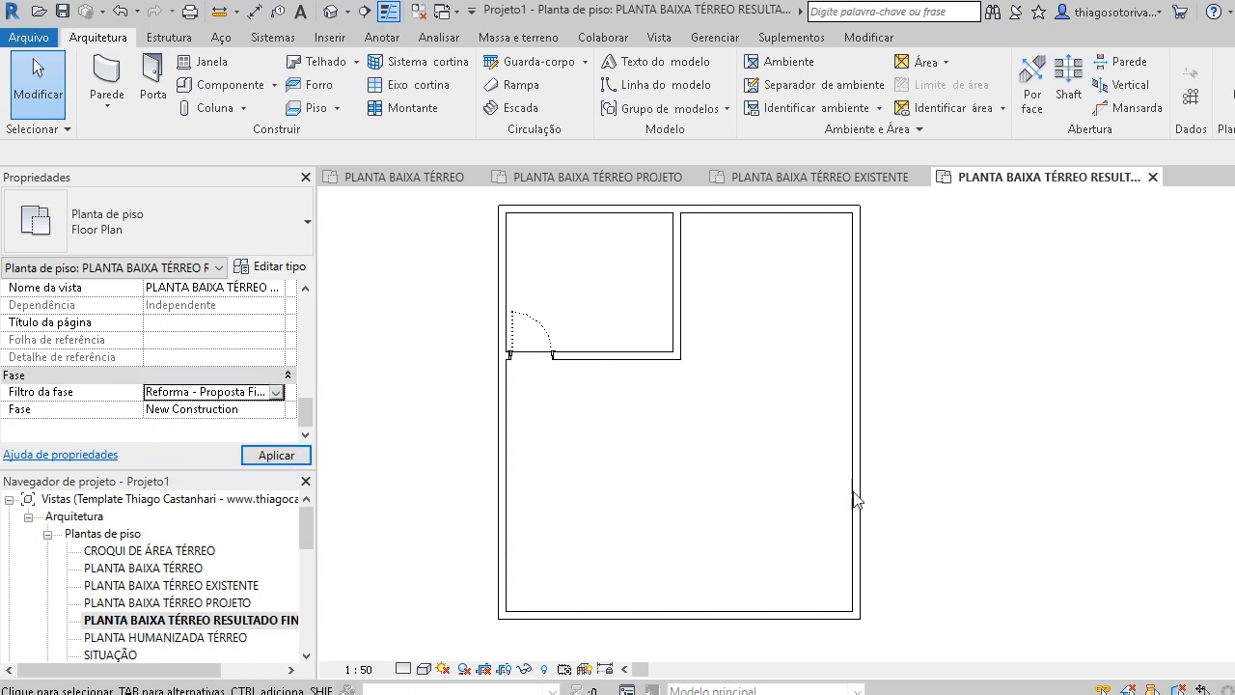
middle_click_drag(973, 516, 1023, 525)
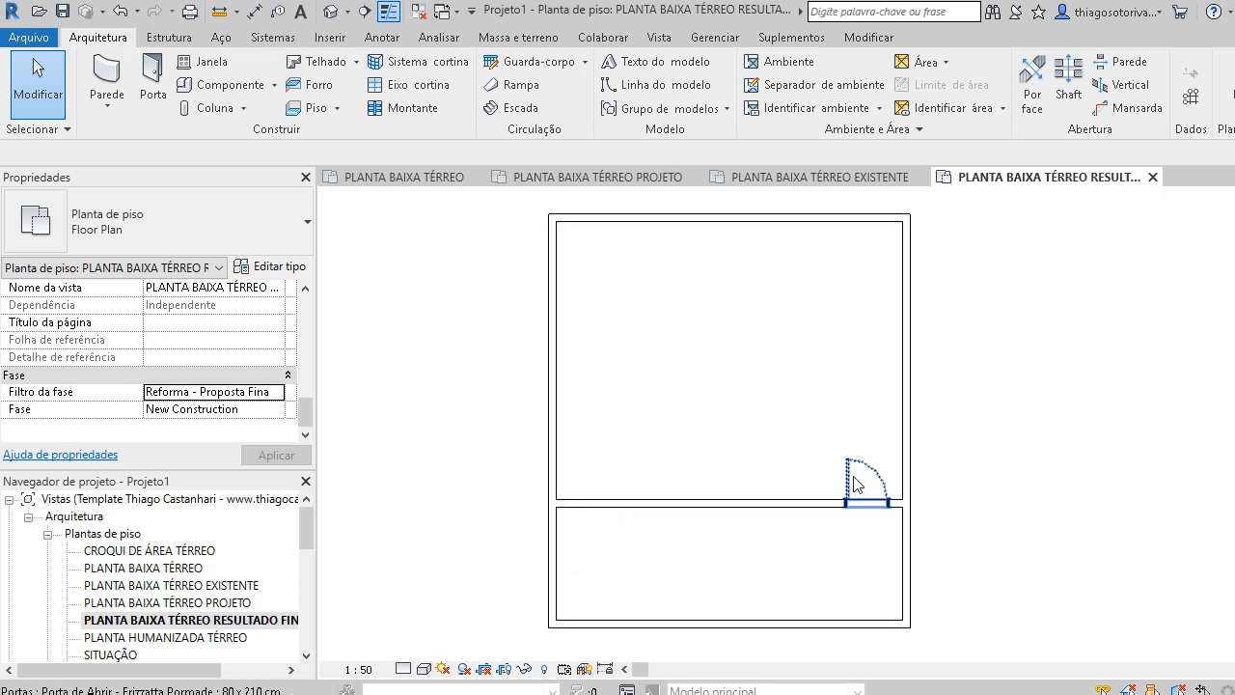
Compare how walls and doors are displayed in the PROJETO, EXISTENTE and RESULTADO FINAL ground floor plan views.
left_click(599, 176)
scroll(607, 359, "down", 3)
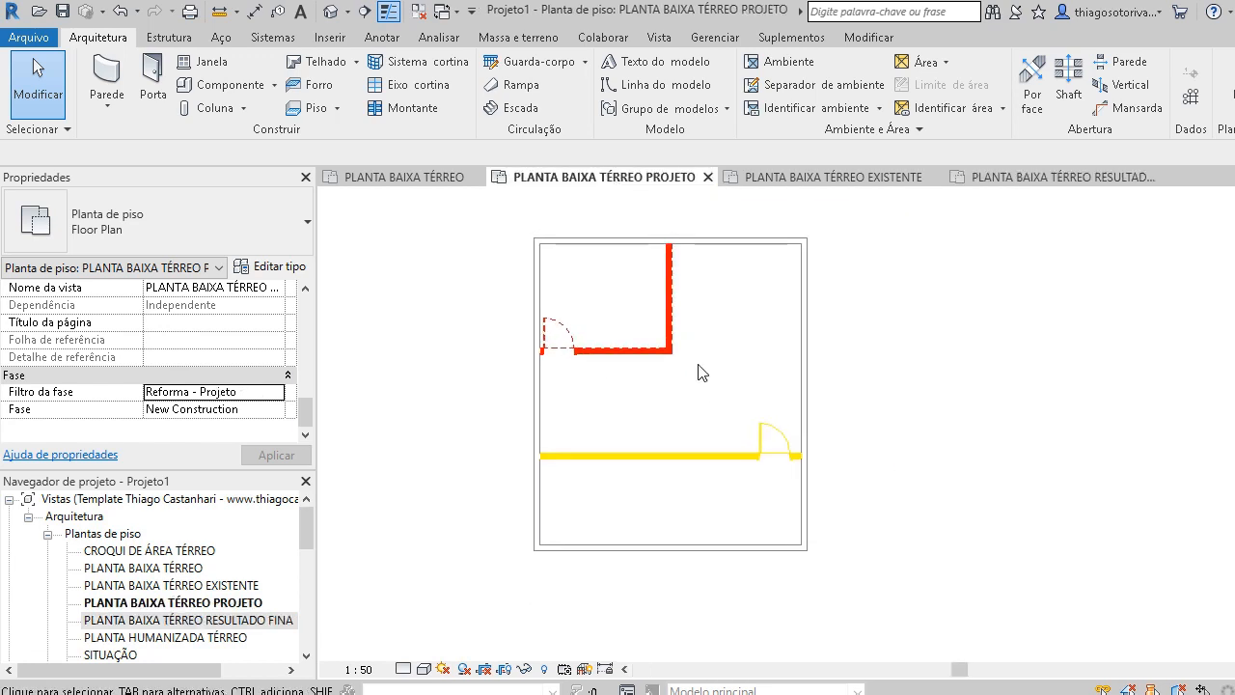
scroll(698, 363, "up", 2)
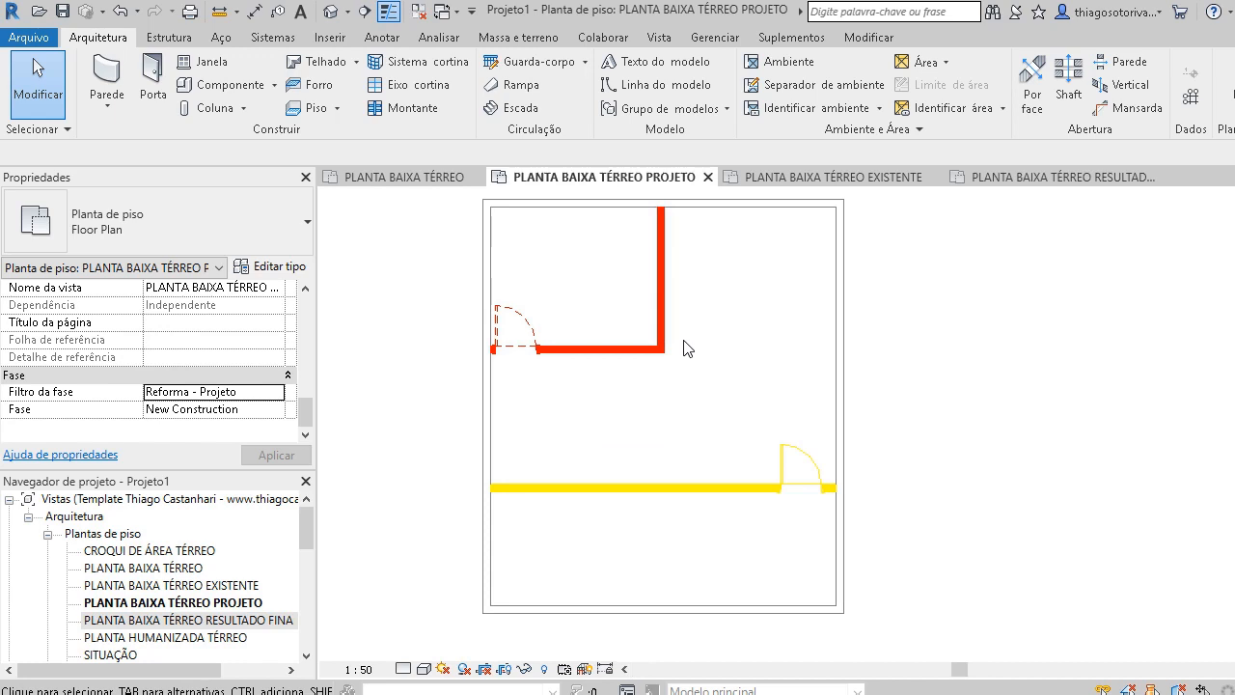
left_click(818, 179)
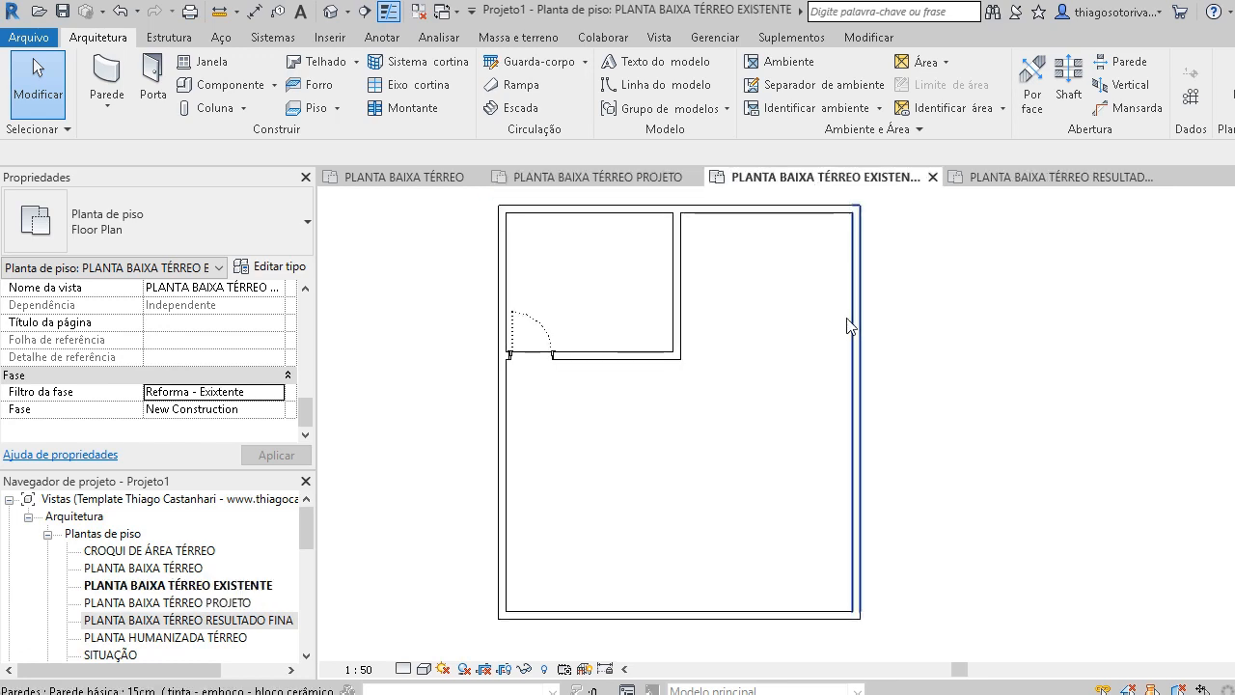
left_click(1004, 179)
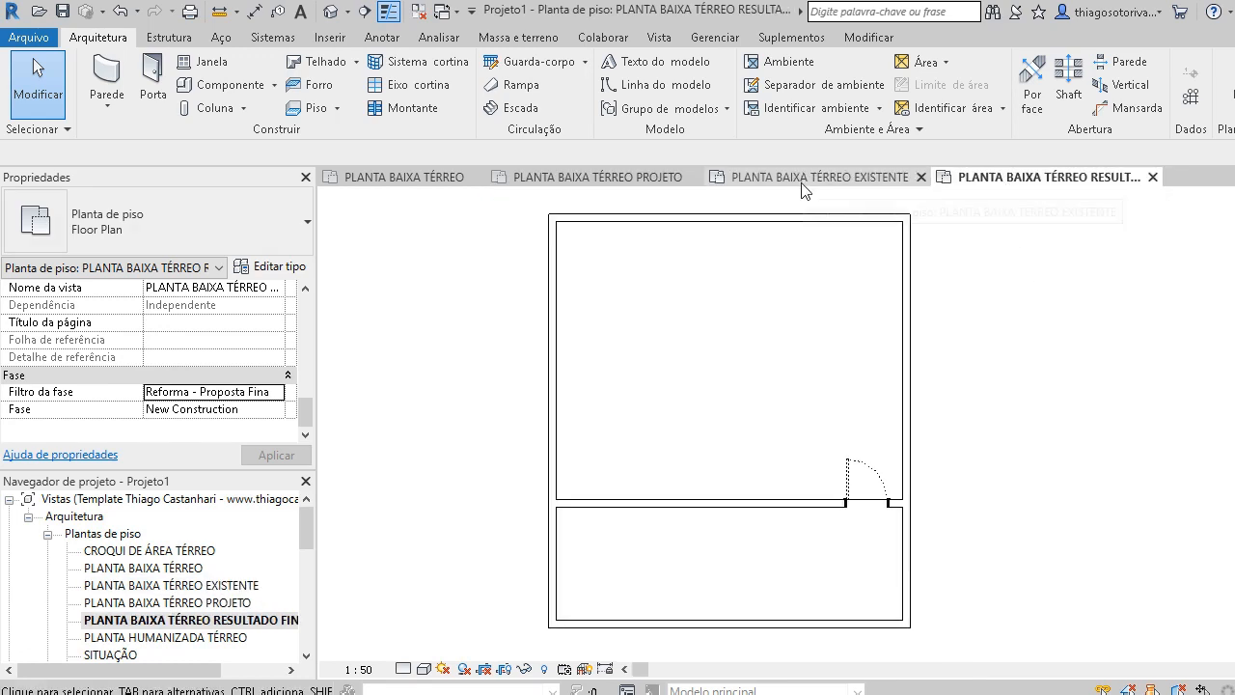
left_click(858, 181)
left_click(615, 179)
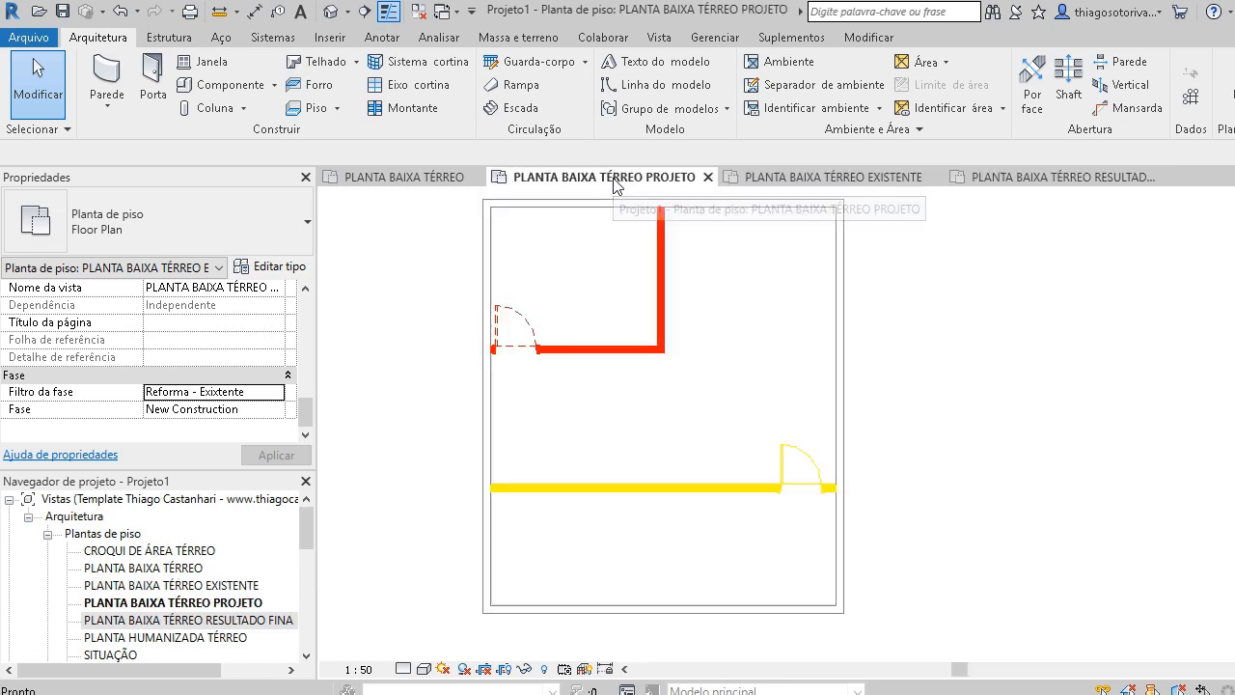
left_click(1052, 178)
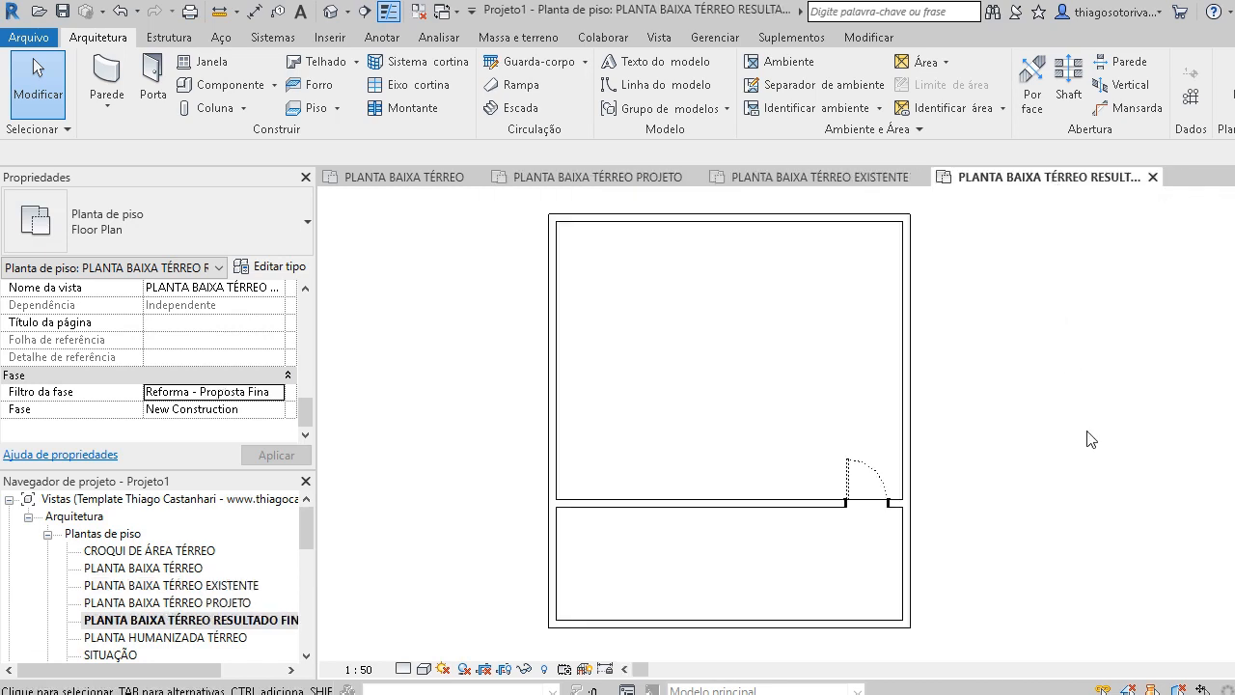
Create a new sheet with the PRANCHA COM CARIMBO - MODELO 02 title block.
scroll(32, 603, "down", 8)
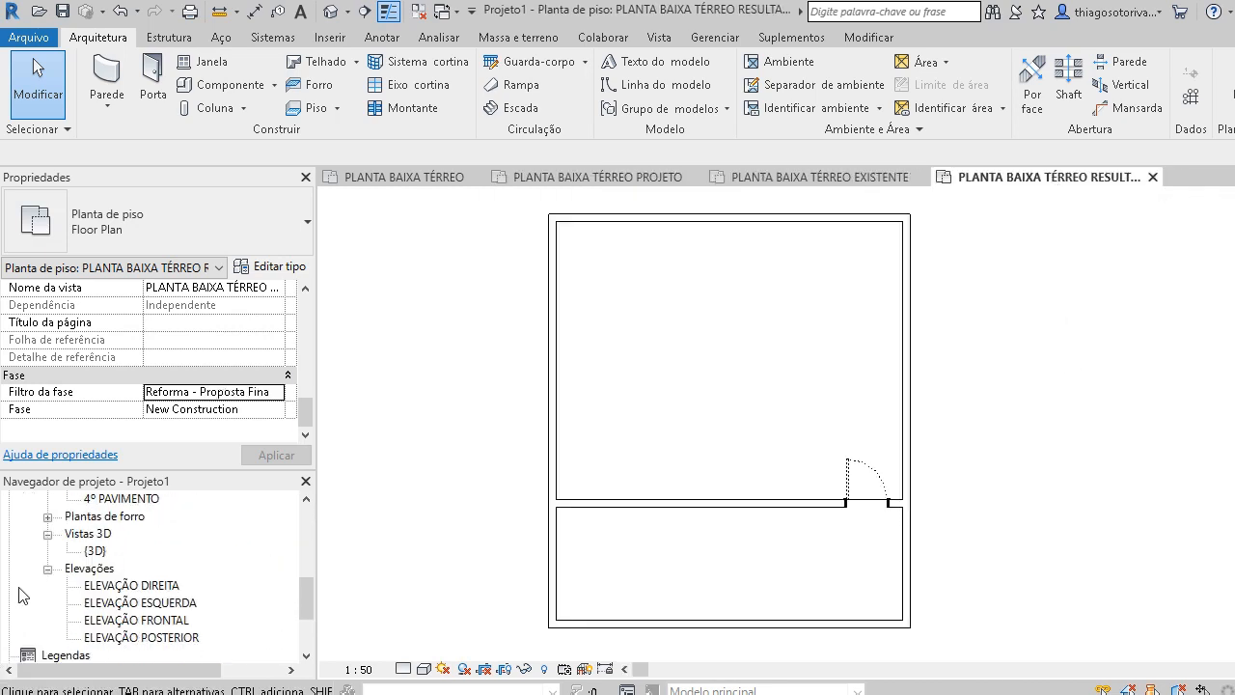
left_click(72, 584)
right_click(72, 585)
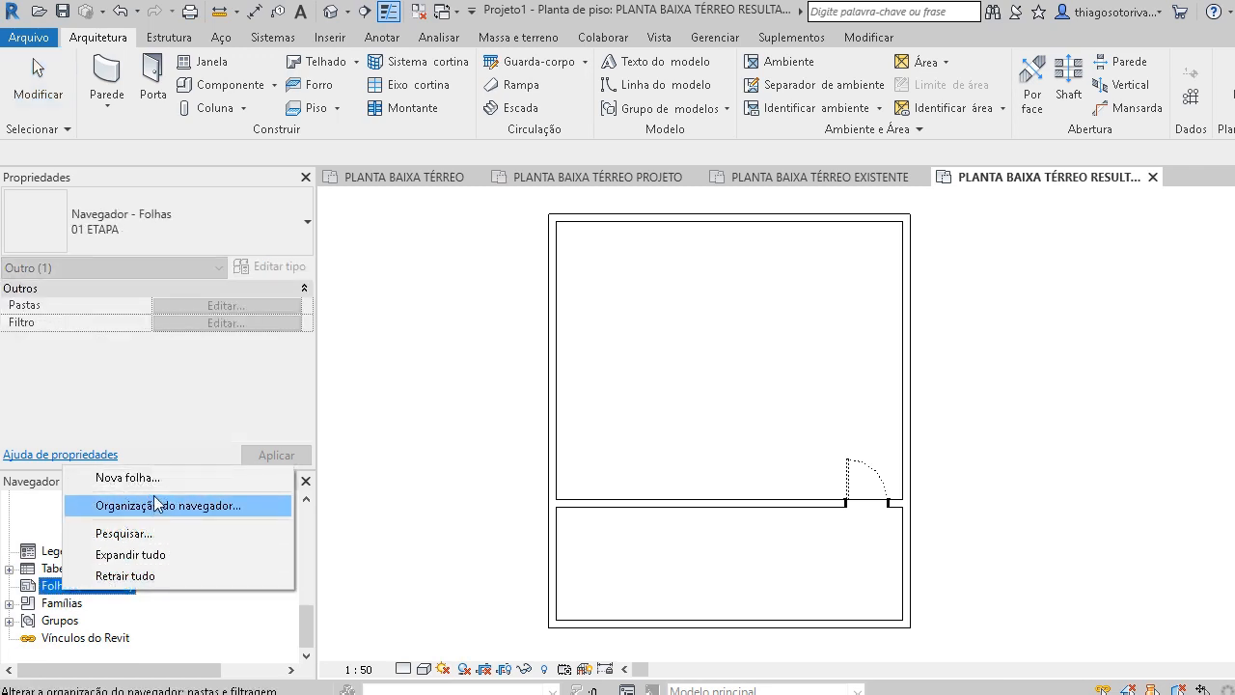
left_click(111, 477)
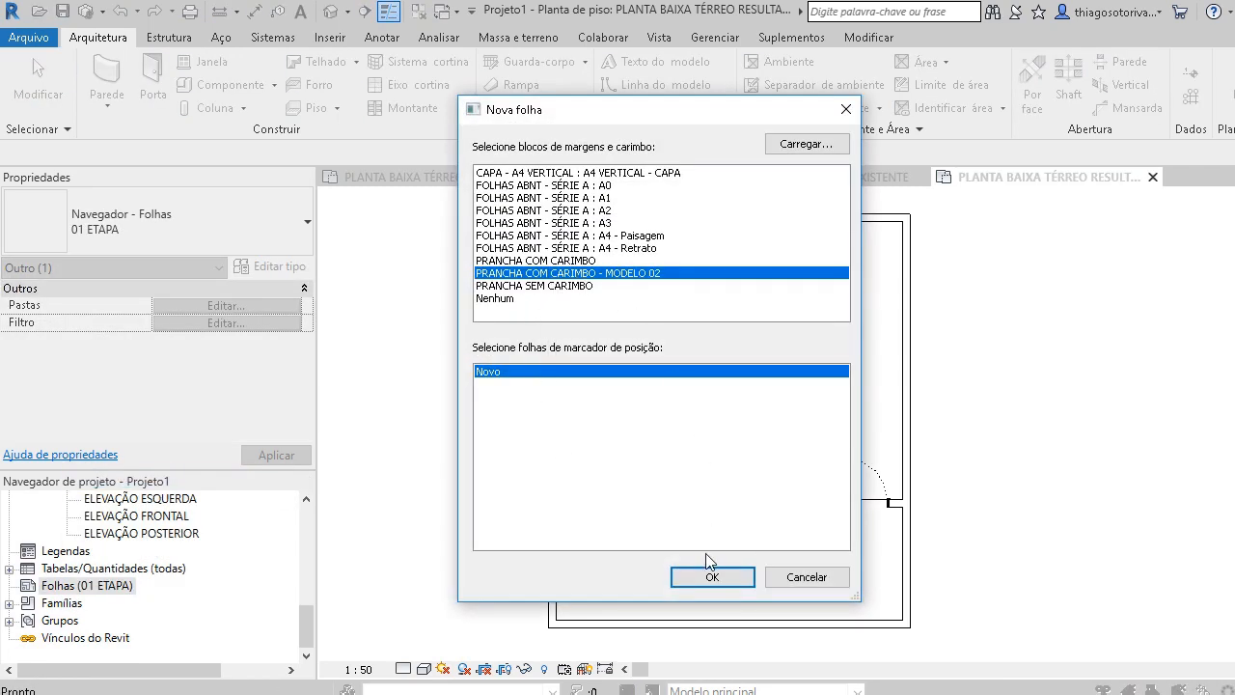
left_click(712, 577)
scroll(161, 528, "up", 2)
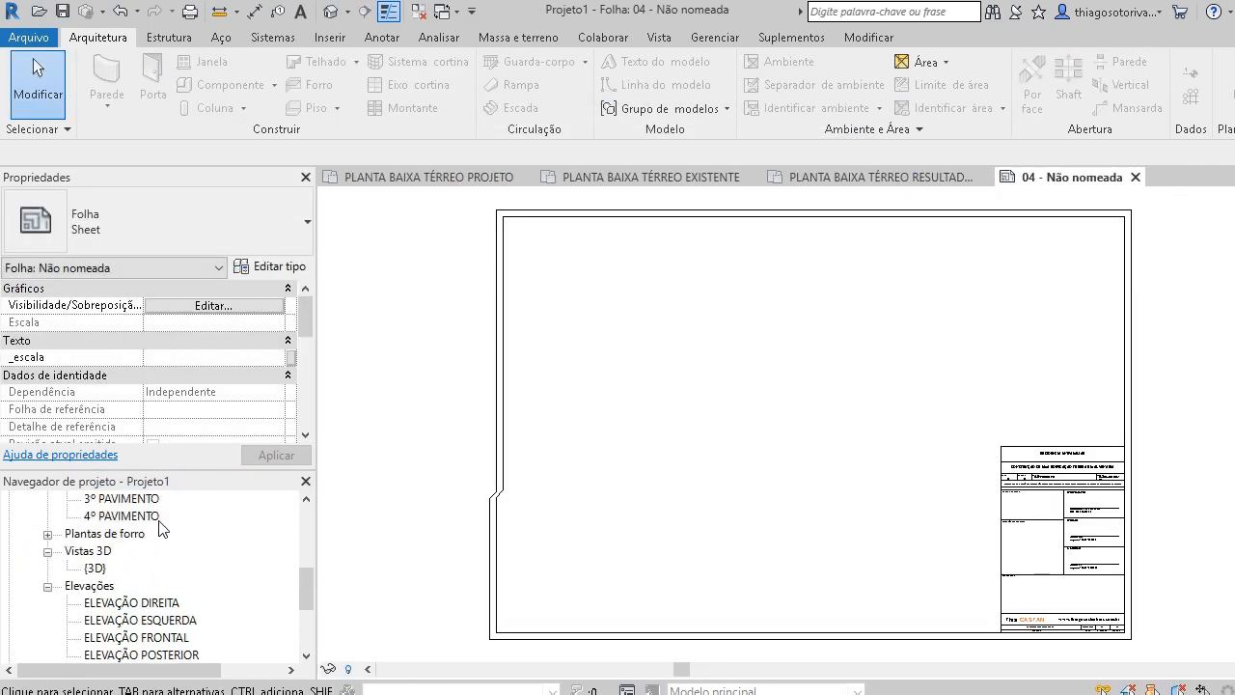
scroll(162, 531, "up", 5)
left_click(175, 553)
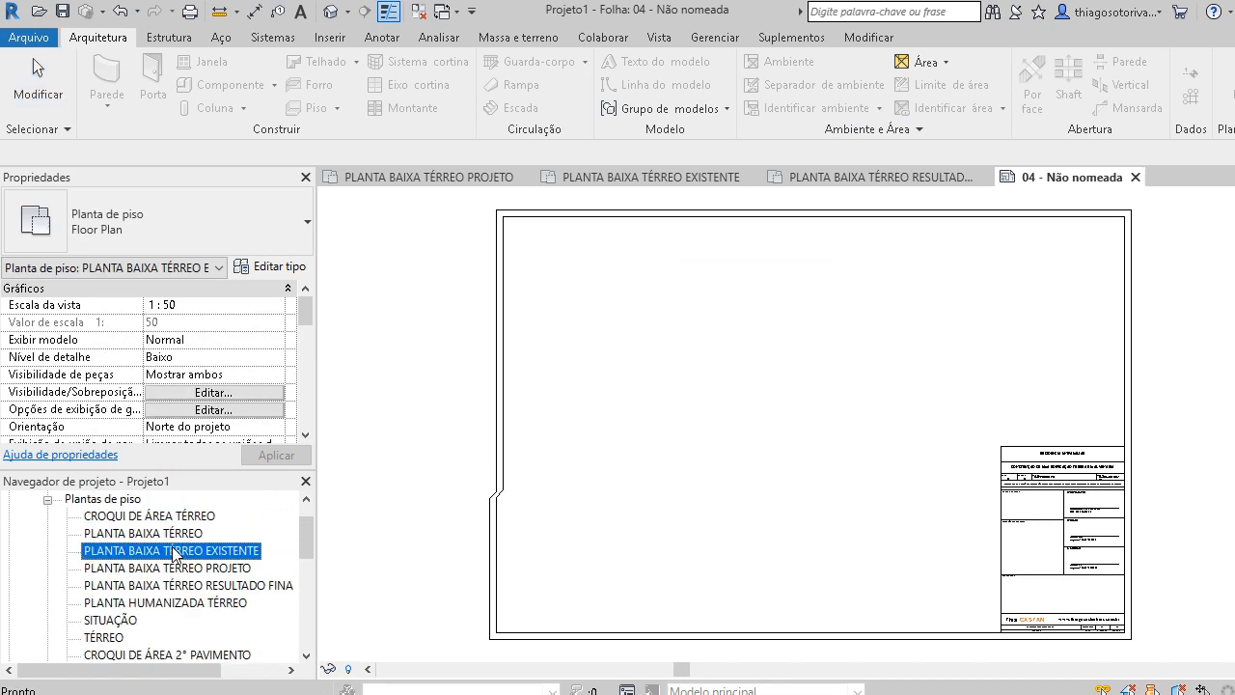
mouse_move(628, 377)
left_mouse_down()
mouse_move(615, 367)
mouse_move(634, 353)
left_mouse_up()
scroll(632, 350, "down", 2)
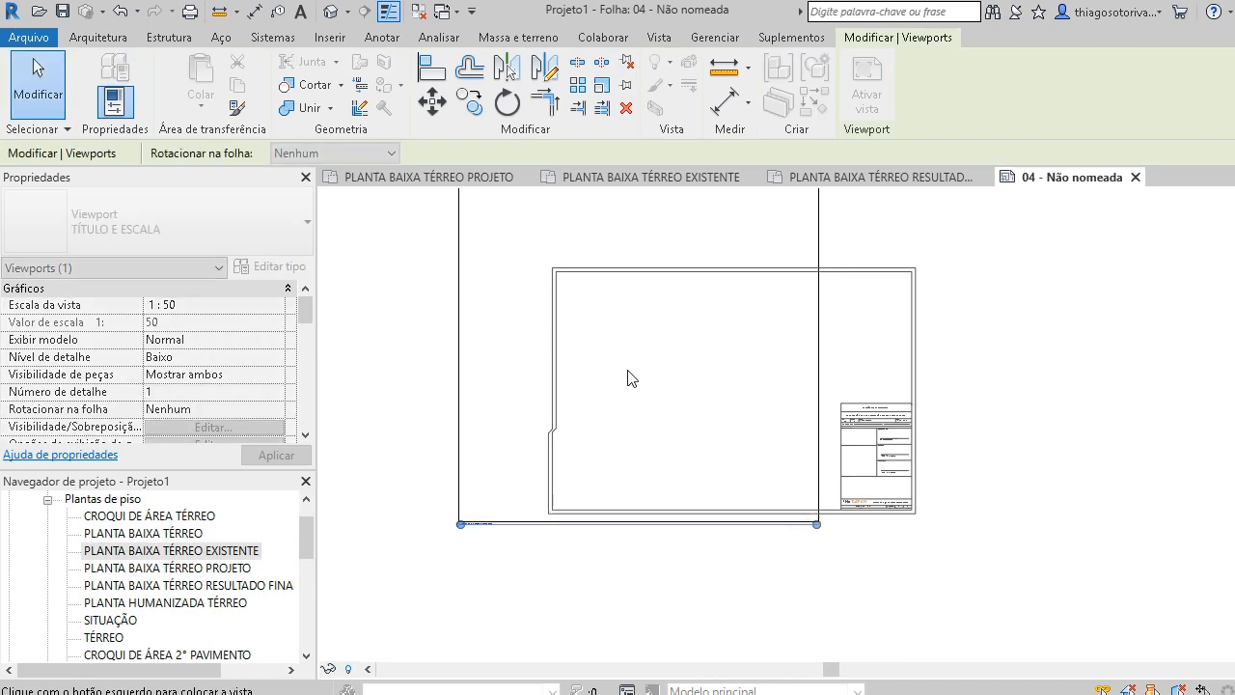
key("Escape")
Hide the four elevation markers around the plan in the PLANTA BAIXA TÉRREO EXISTENTE view.
left_click(666, 193)
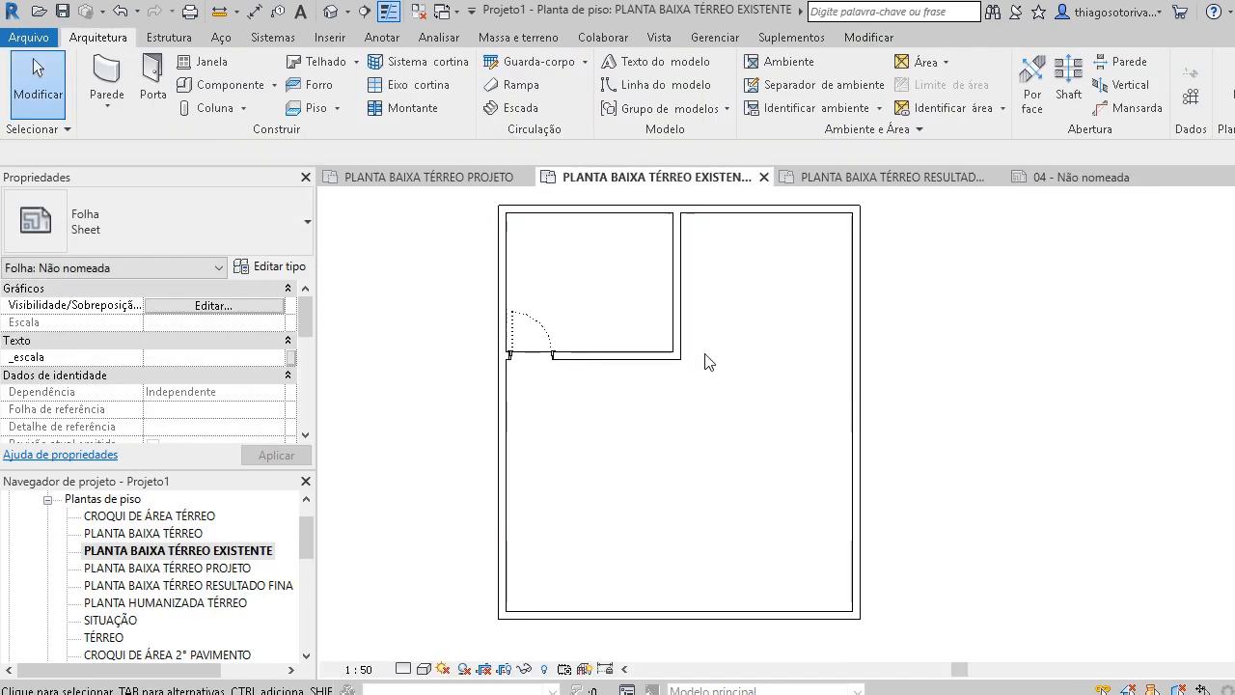
scroll(698, 364, "down", 4)
left_click_drag(570, 335, 661, 424)
scroll(662, 426, "up", 3)
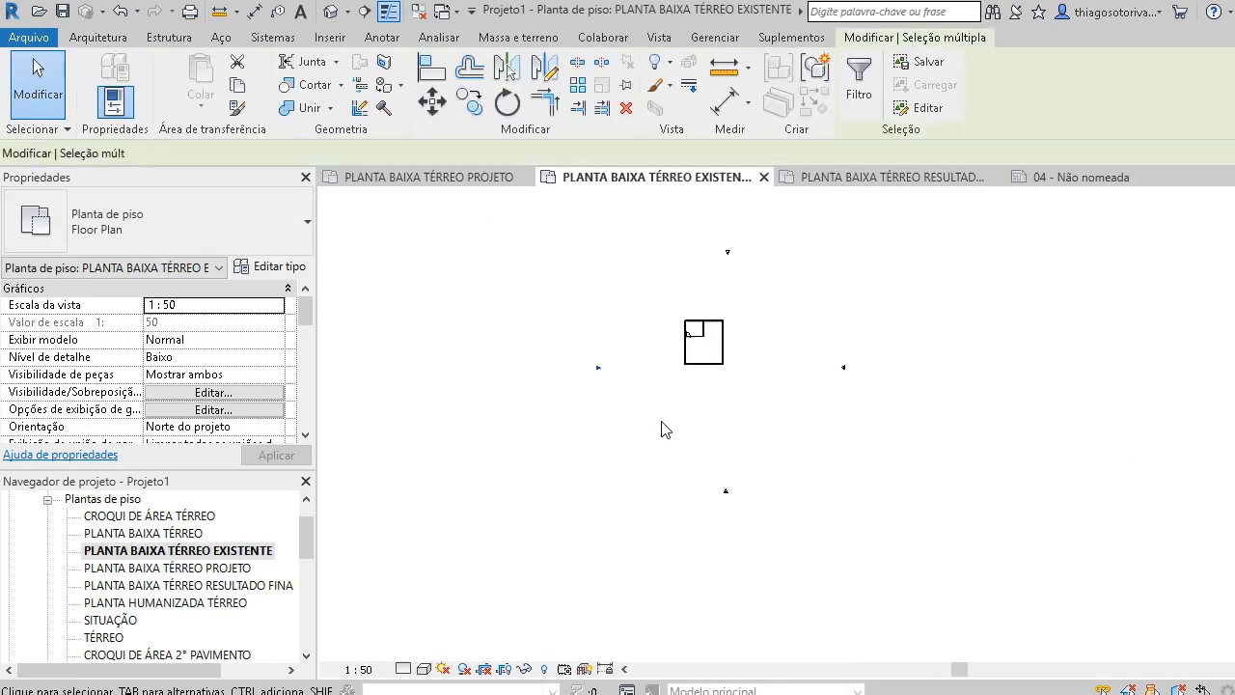
left_click_drag(853, 302, 991, 380, "ctrl")
middle_click_drag(875, 329, 836, 485)
left_click_drag(667, 279, 775, 353, "ctrl")
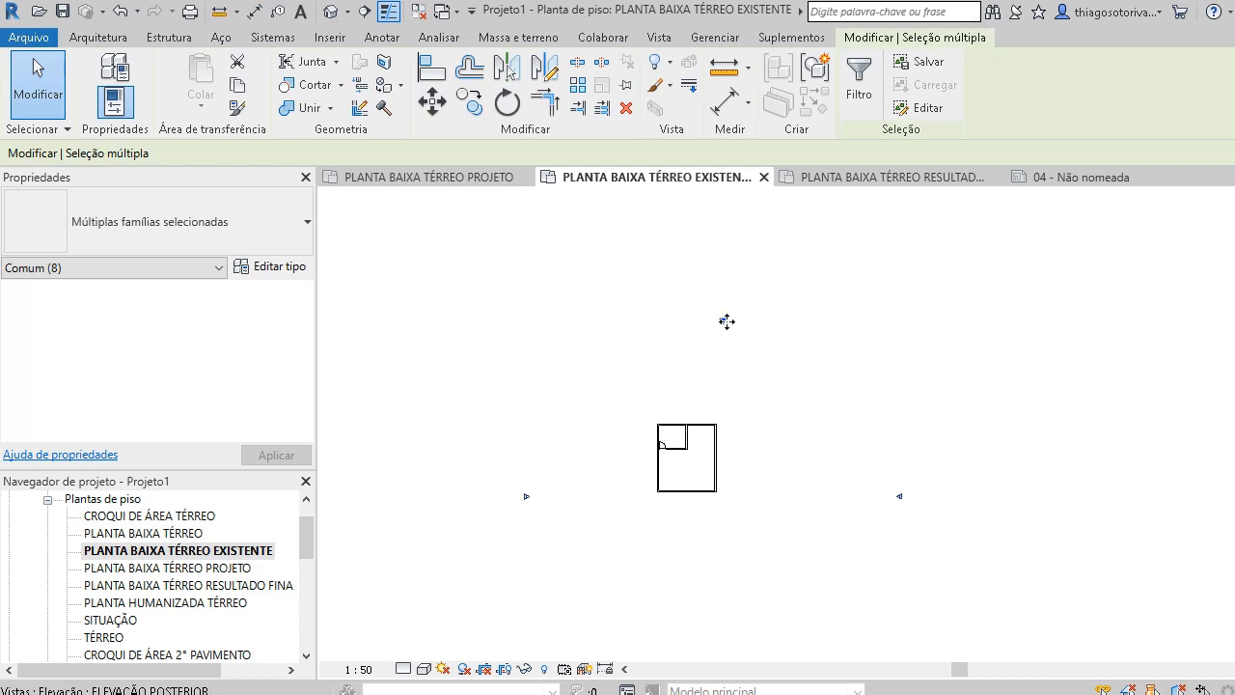
key("e")
key("h")
key("z")
key("a")
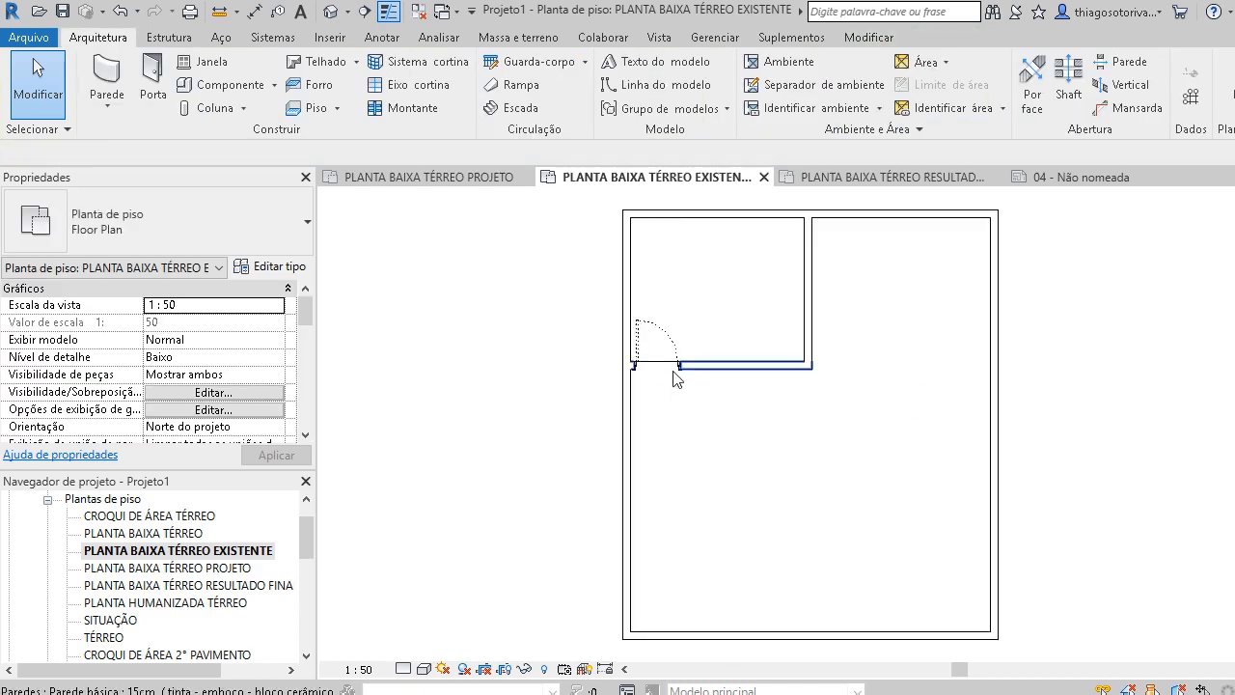
Hide the four elevation markers in the PLANTA BAIXA TÉRREO RESULTADO FINAL view and return to sheet 04.
left_click(881, 177)
left_click_drag(602, 322, 724, 432)
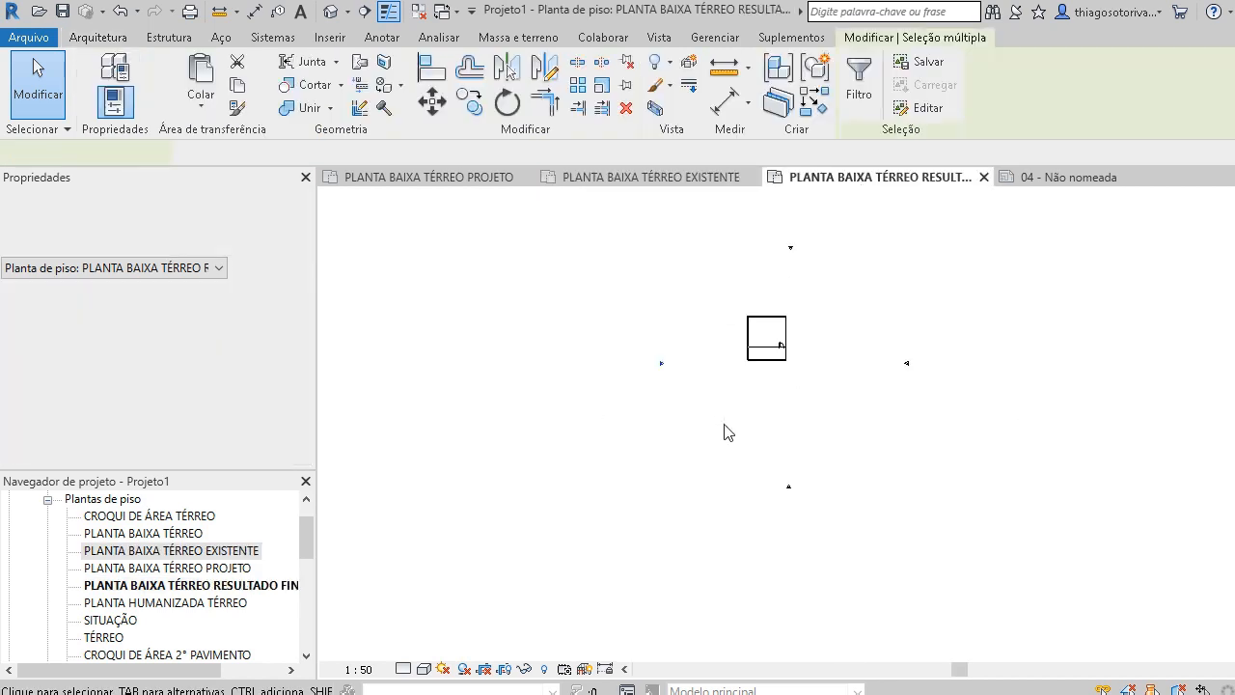
left_click_drag(865, 323, 989, 419, "ctrl")
left_click_drag(761, 229, 839, 280, "ctrl")
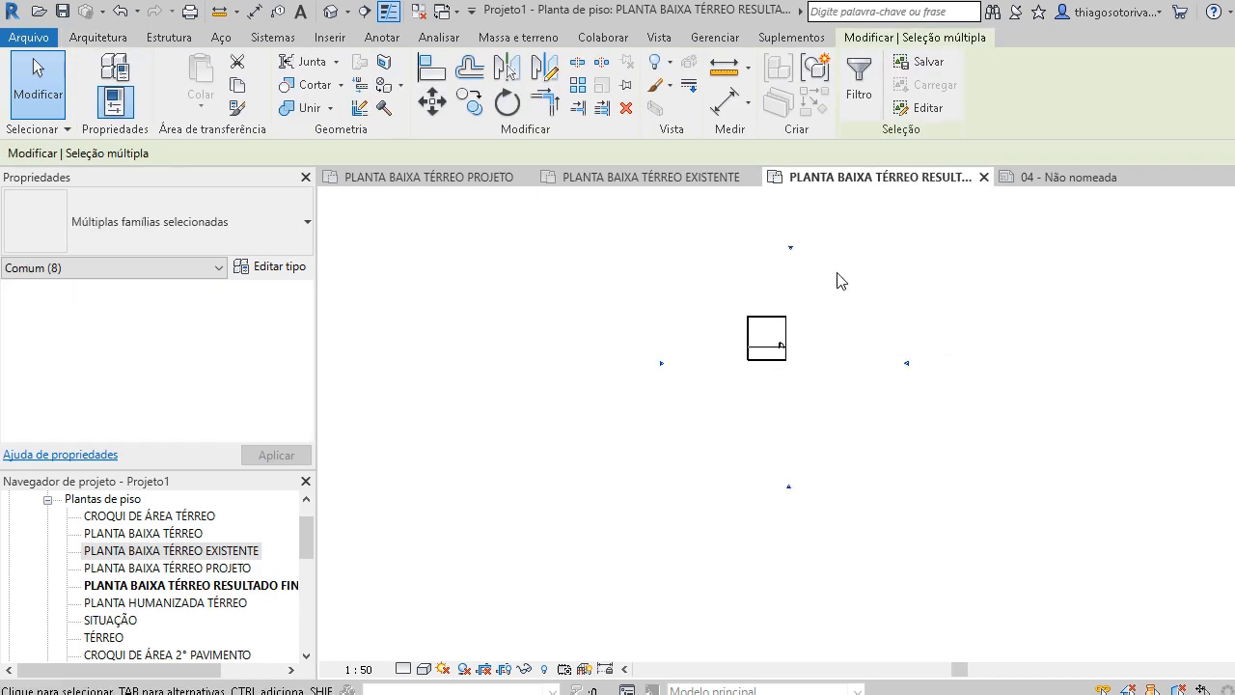
key("o")
key("c")
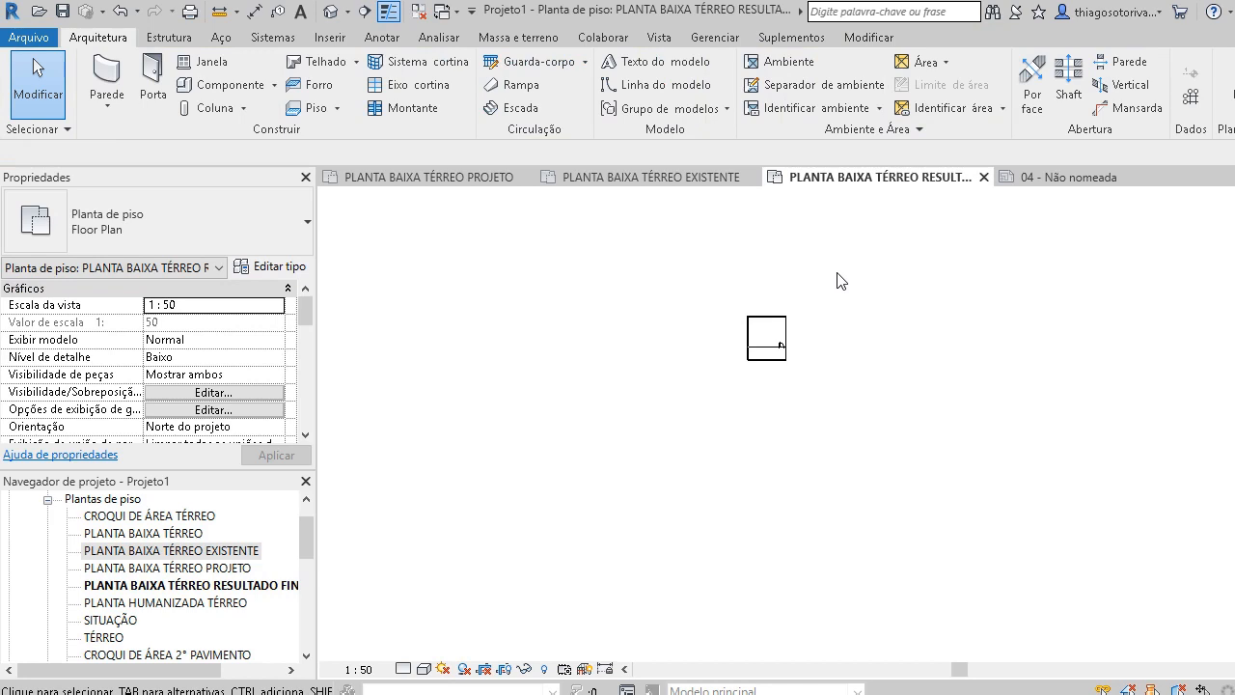
key("z")
key("f")
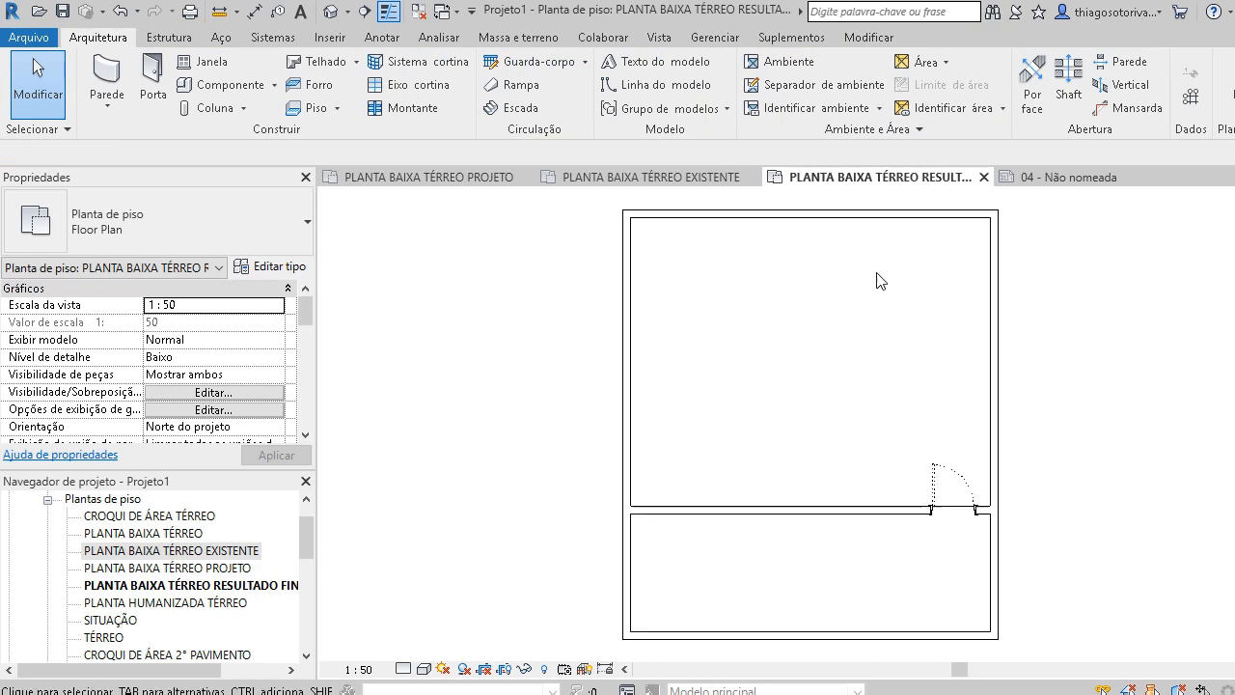
left_click(1049, 168)
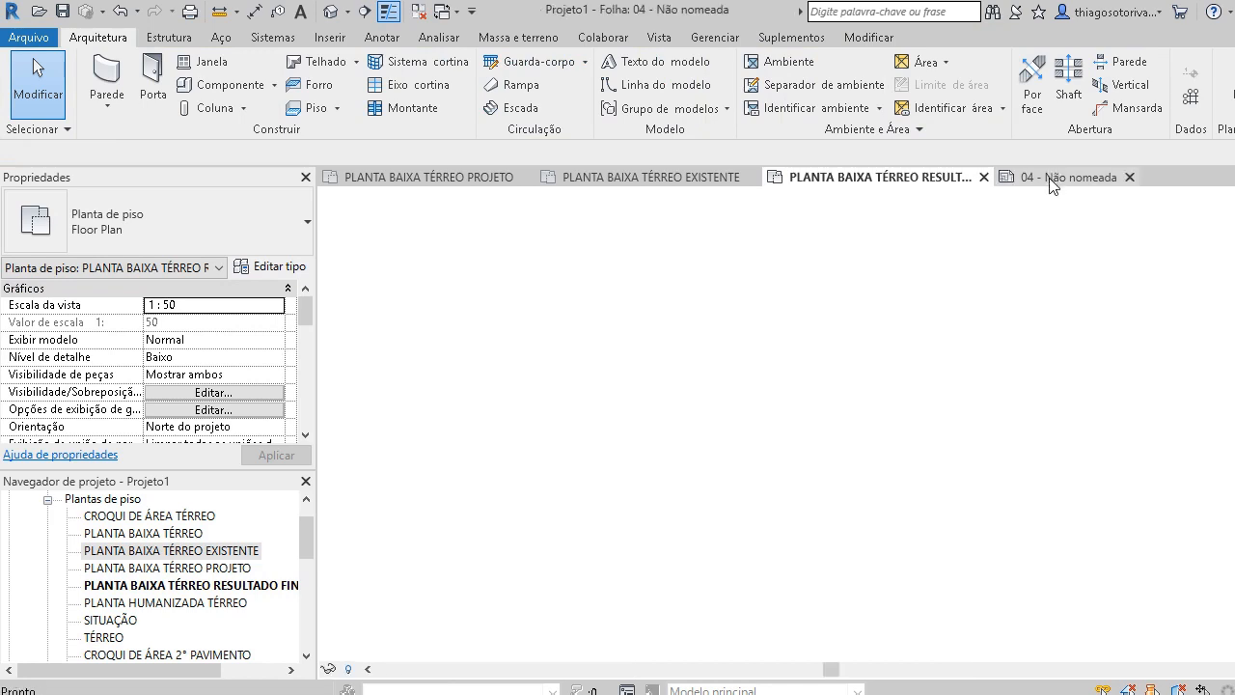
Hide the four elevation markers in the PLANTA BAIXA TÉRREO PROJETO view, fit the plan to the view and return to sheet 04.
left_click(864, 173)
left_click(437, 174)
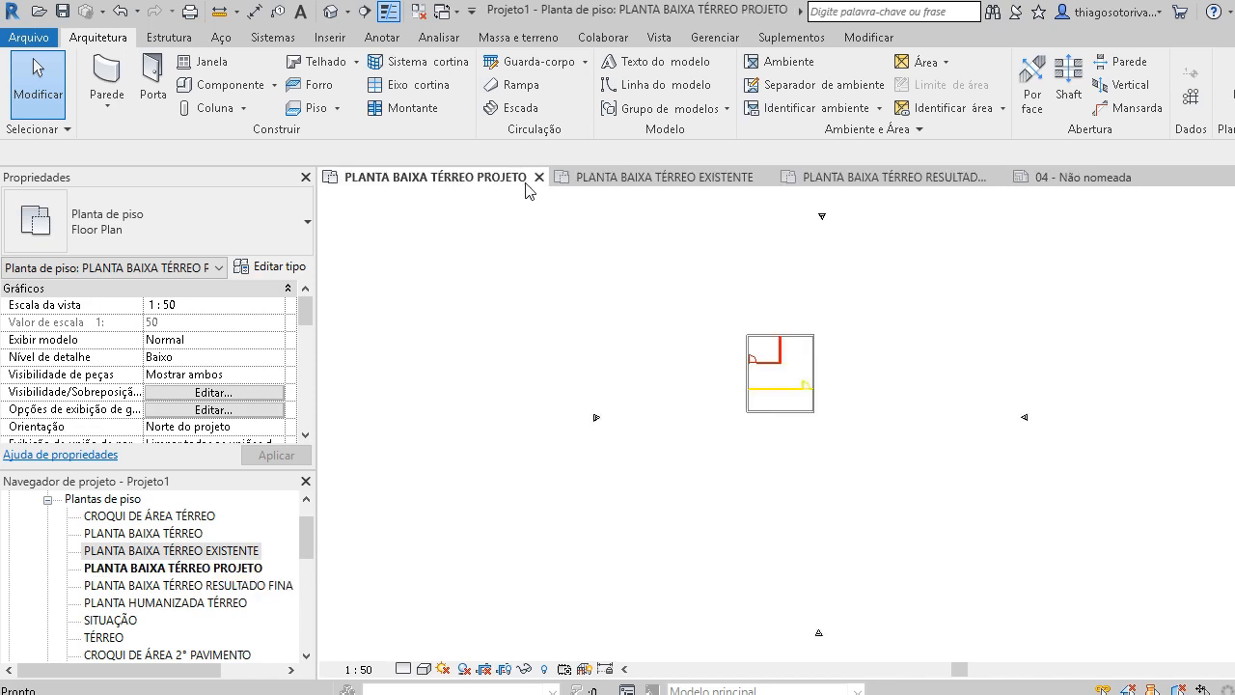
mouse_move(577, 402)
left_mouse_down()
mouse_move(764, 596)
mouse_move(898, 660)
left_mouse_up()
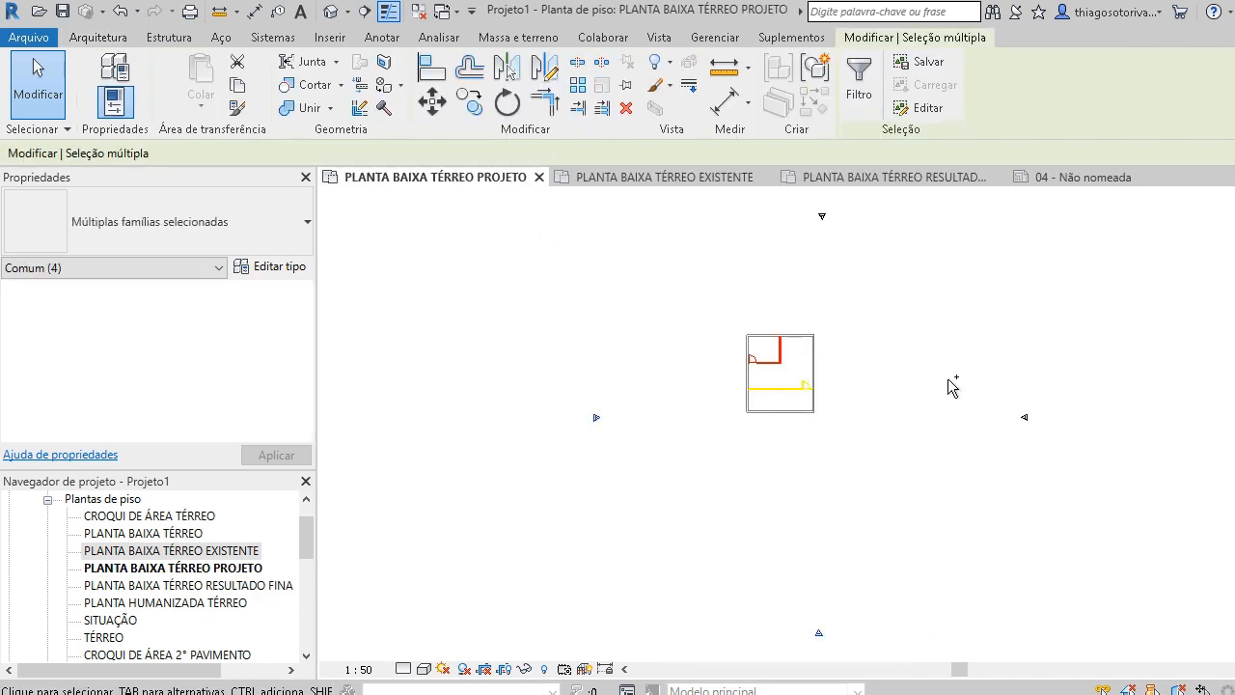
left_click(823, 217, "ctrl")
right_click(826, 220)
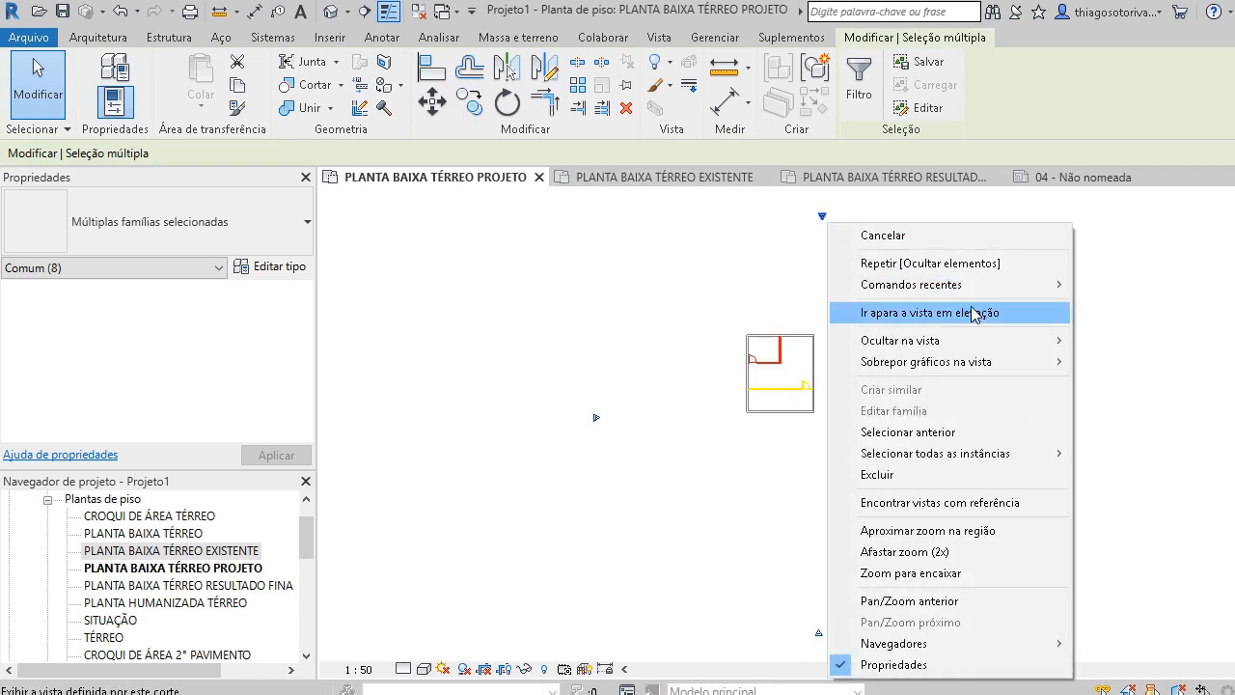
mouse_move(1018, 341)
left_click(1115, 342)
key("z")
key("f")
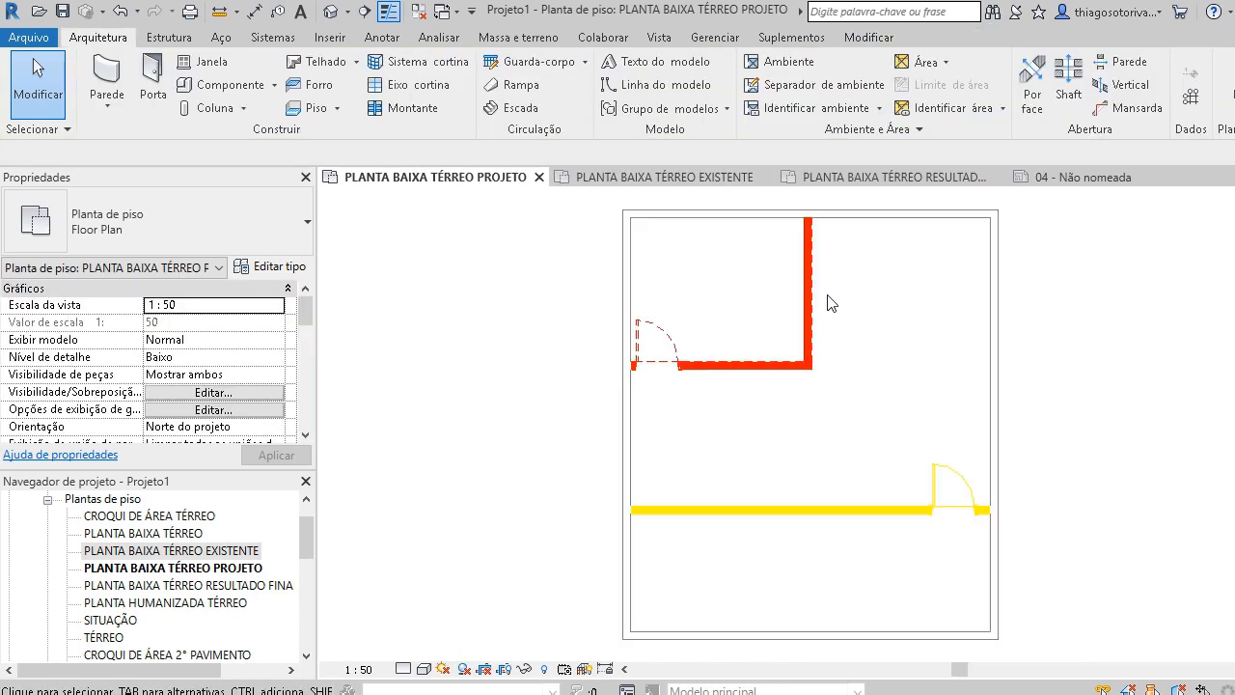
left_click(1071, 176)
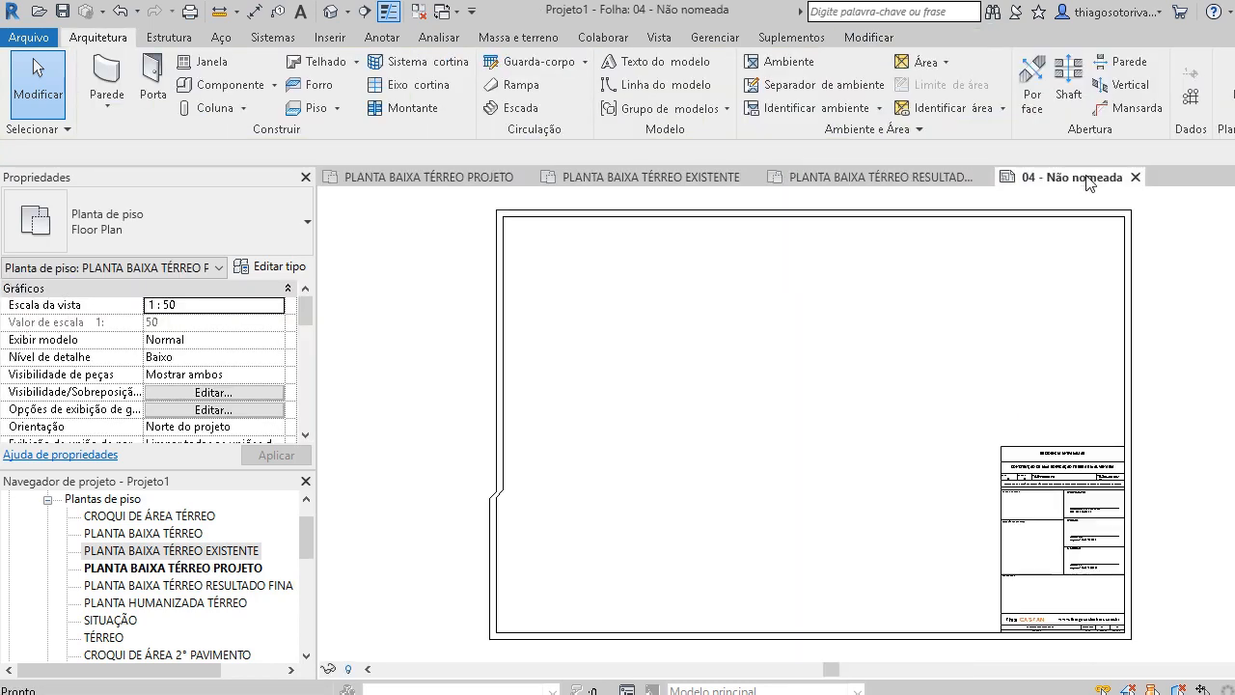
Place the PLANTA BAIXA TÉRREO EXISTENTE view in the upper-left area of the sheet.
left_click(163, 553)
left_click_drag(556, 378, 551, 376)
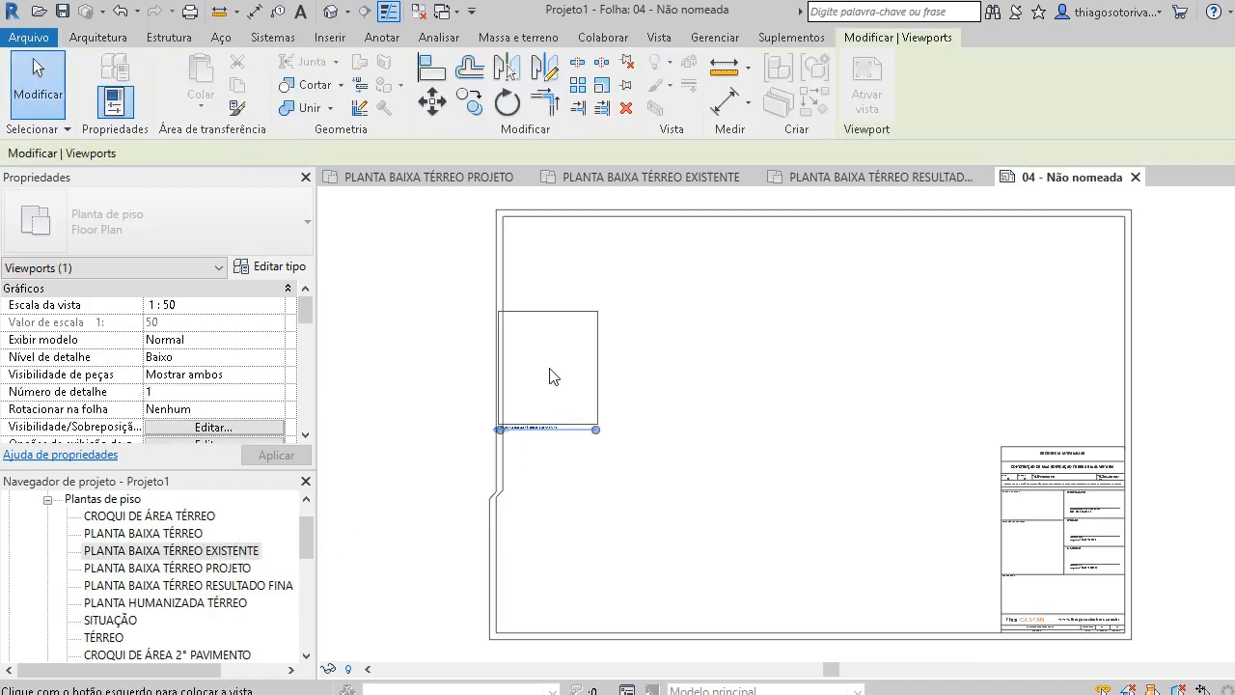
left_click(589, 290)
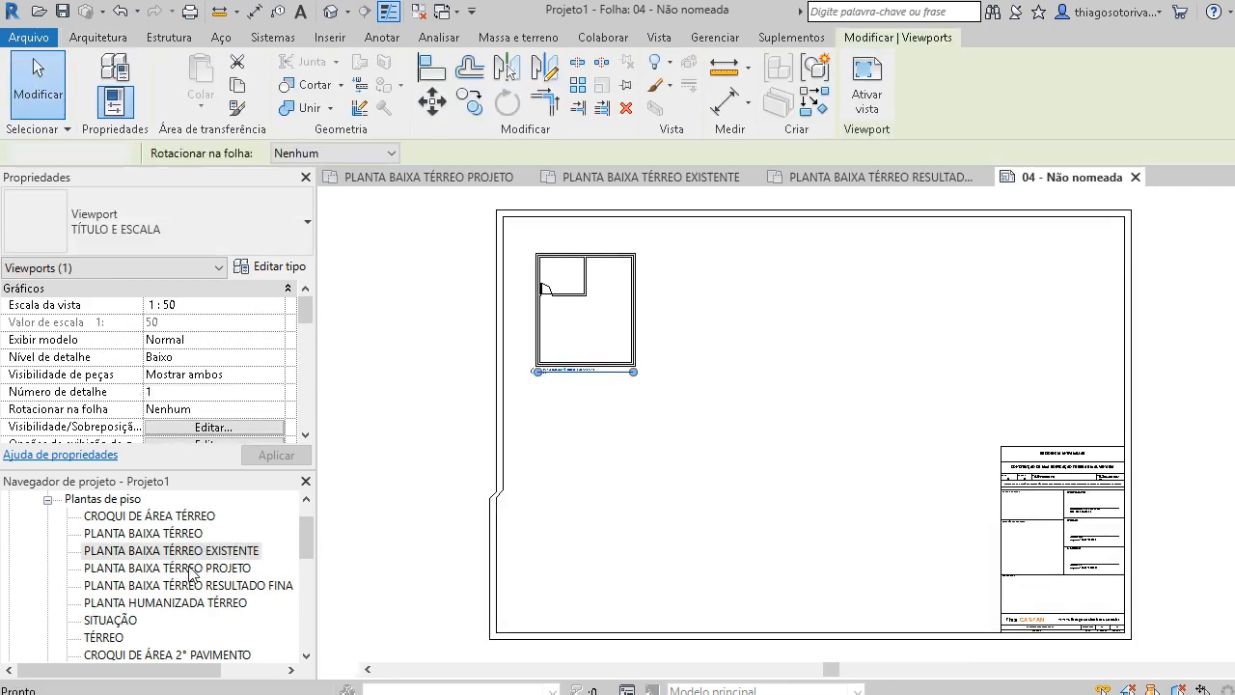
Place the PLANTA BAIXA TÉRREO PROJETO and RESULTADO FINAL views in a row to the right of the EXISTENTE plan.
left_click_drag(183, 568, 589, 418)
left_click_drag(738, 321, 728, 315)
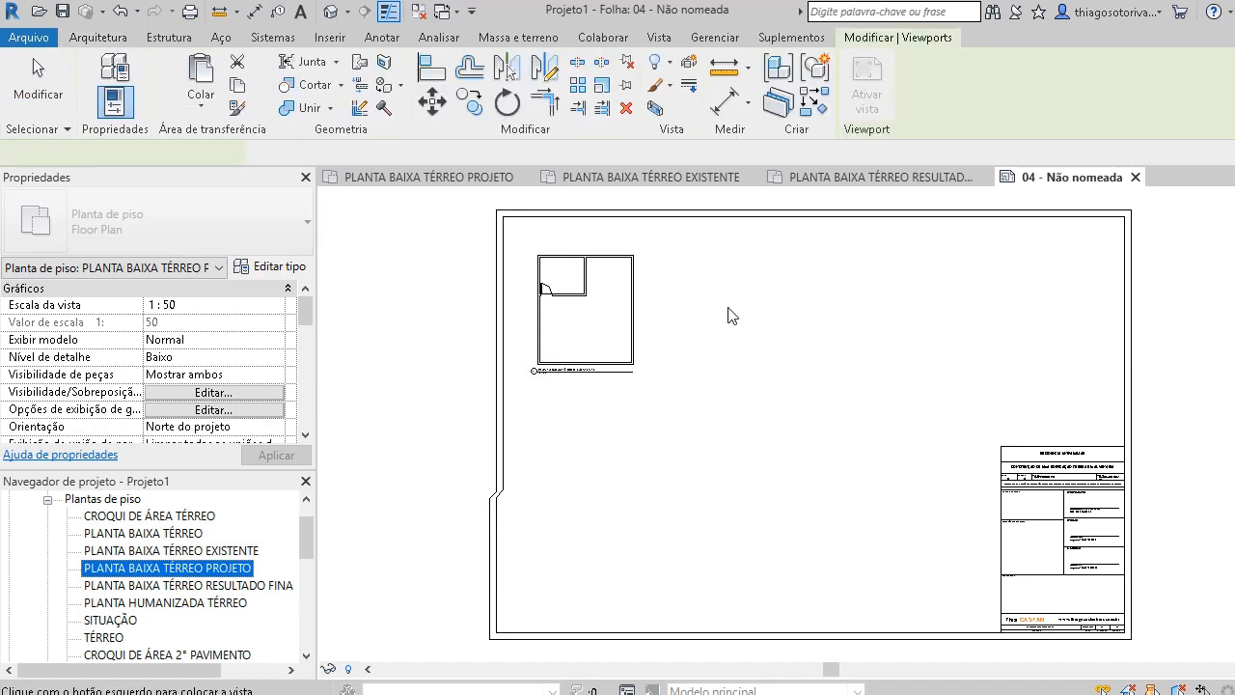
left_click(720, 320)
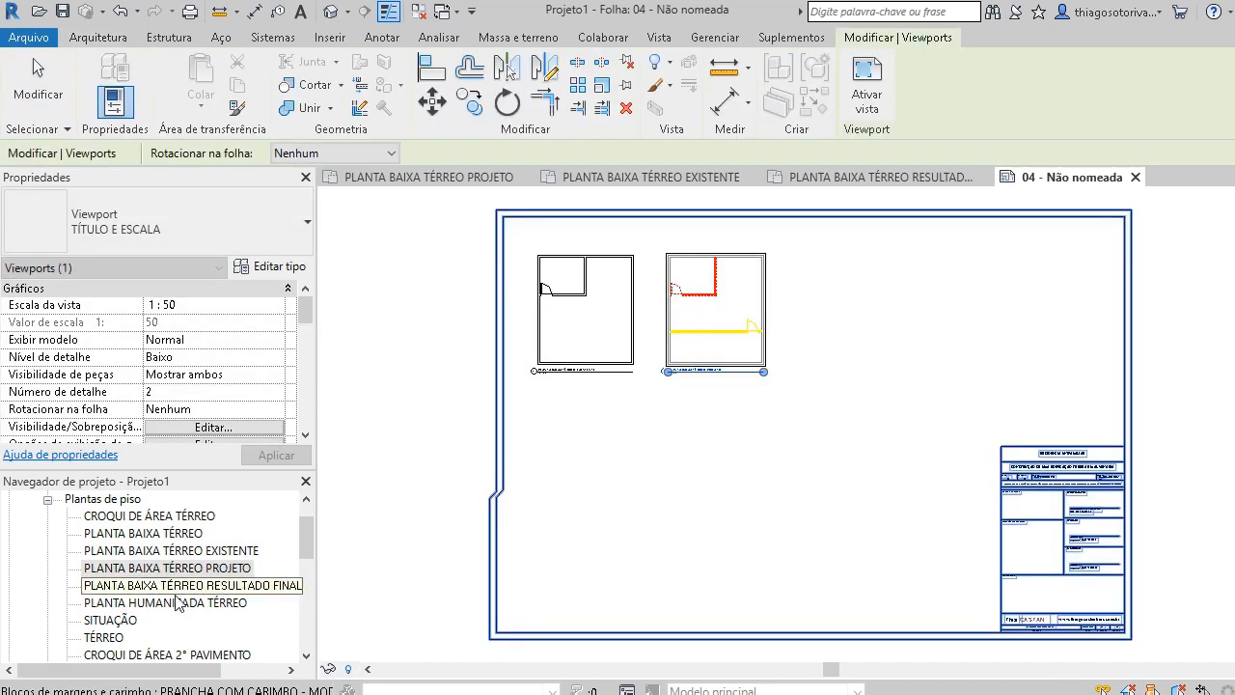
left_click_drag(183, 585, 855, 354)
left_click(853, 320)
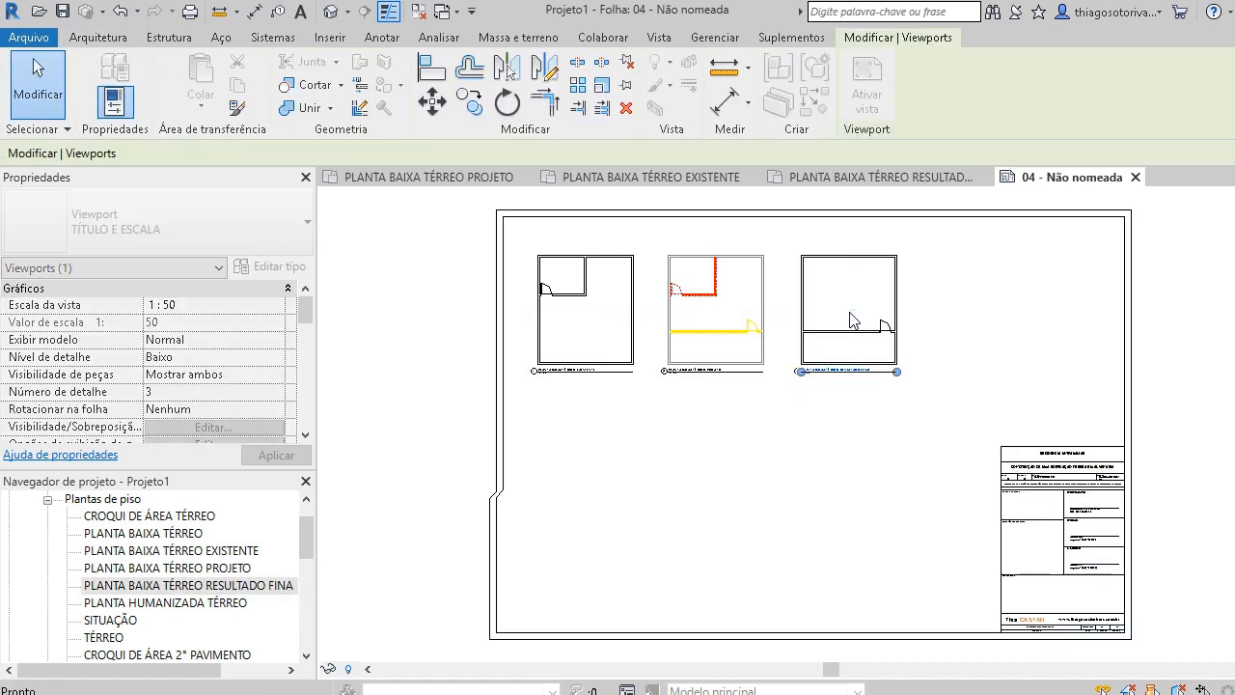
Compare how the existing, project and final-result plans display their walls and doors on the sheet.
scroll(844, 306, "up", 5)
left_click(736, 557)
middle_click_drag(735, 557, 873, 589)
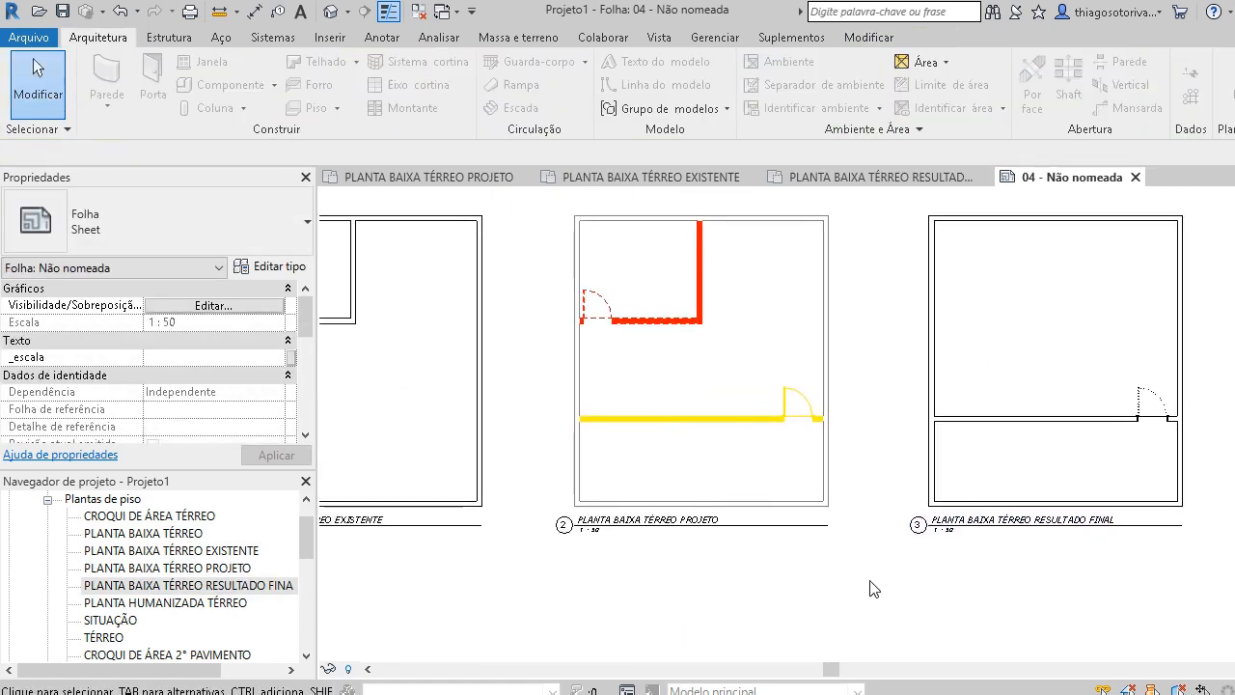
middle_click_drag(432, 573, 620, 571)
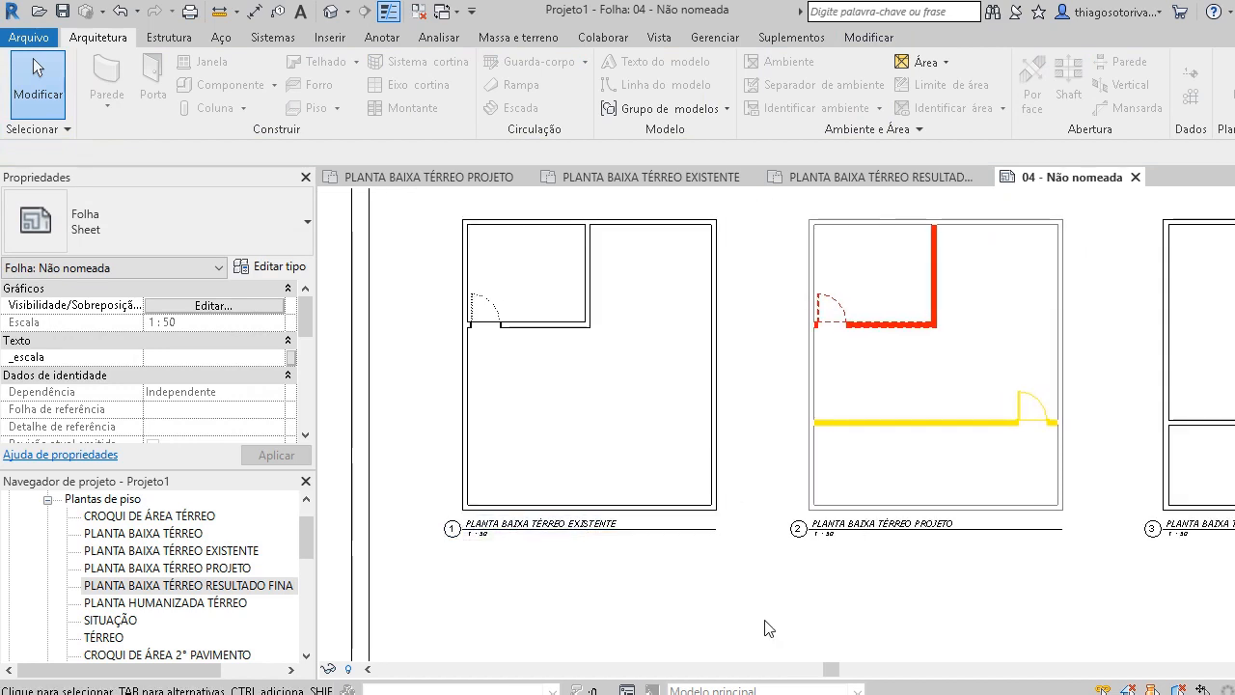
middle_click_drag(893, 622, 700, 634)
scroll(845, 587, "up", 1)
middle_click_drag(979, 449, 948, 526)
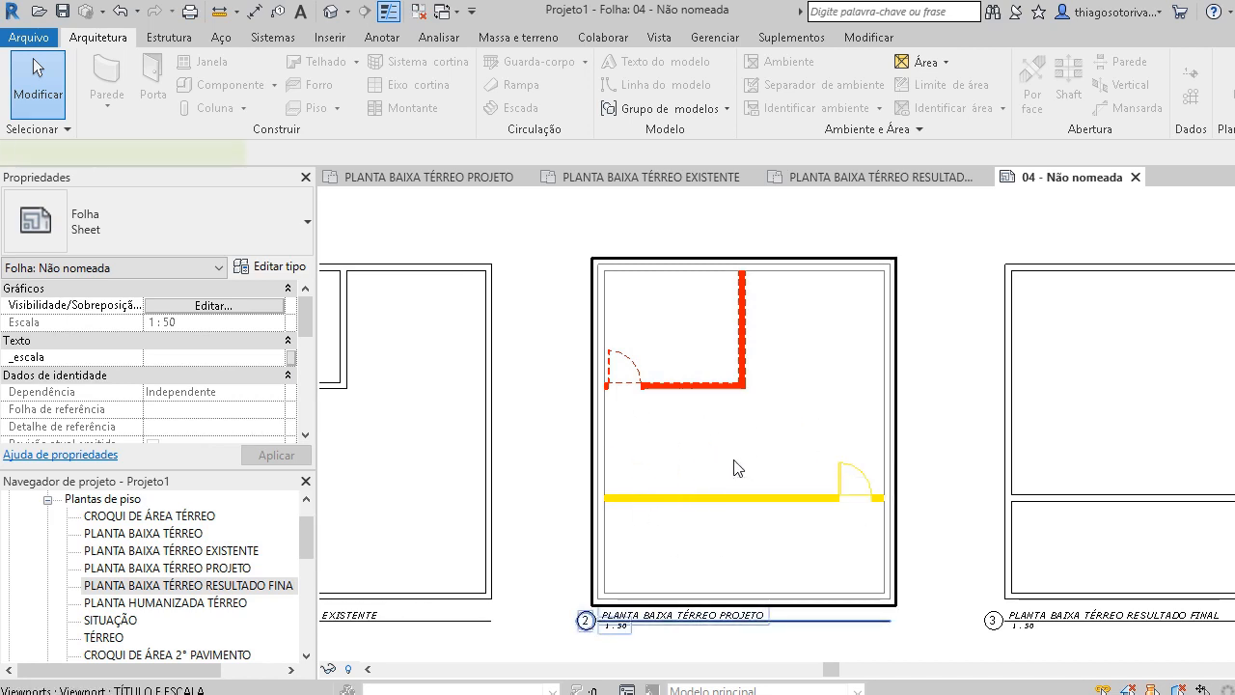
Activate the PROJETO viewport on the sheet and start an architectural wall with the 15cm ( tinta - emboço - bloco cerâmico - emboço - tinta ) type.
double_click(730, 568)
scroll(731, 568, "up", 2)
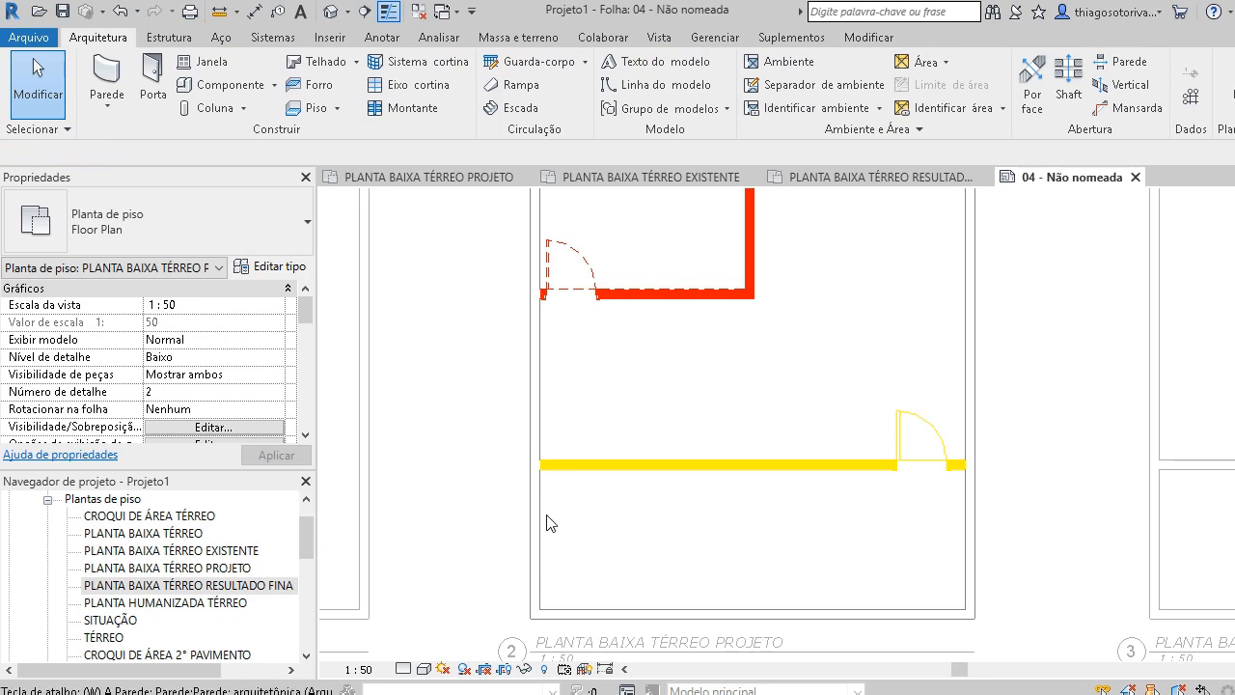
key("w")
key("a")
left_click(166, 240)
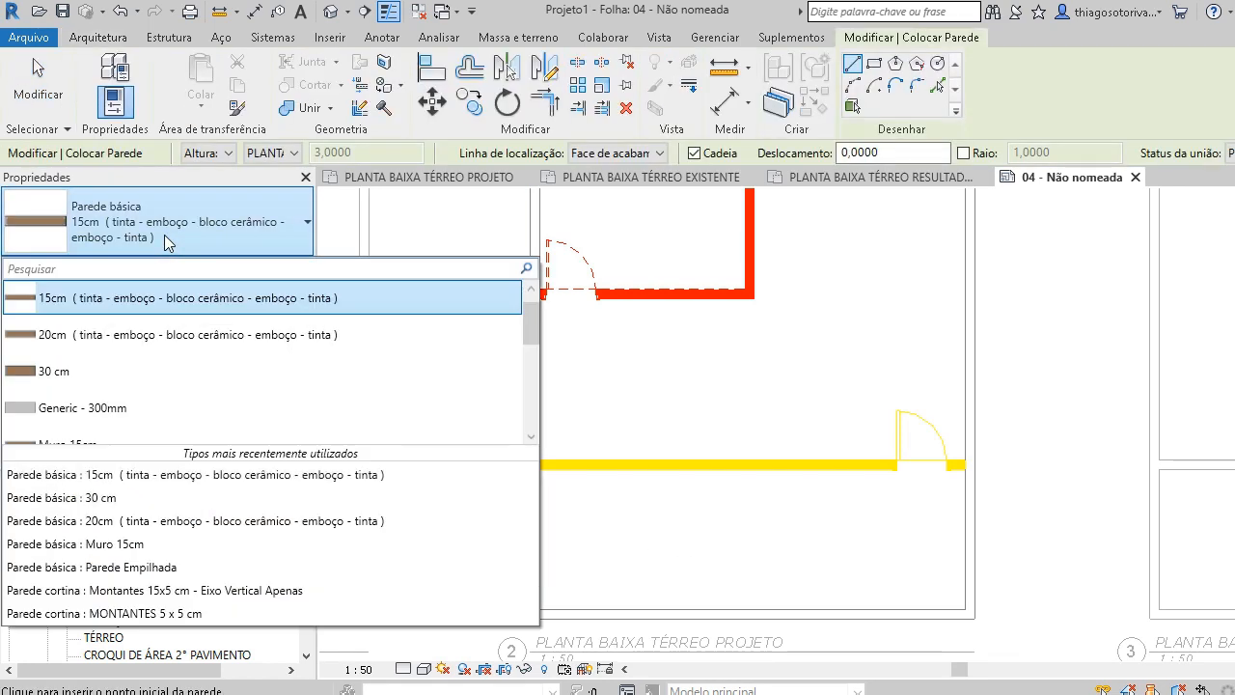
left_click(166, 239)
left_click(226, 219)
scroll(214, 321, "down", 1)
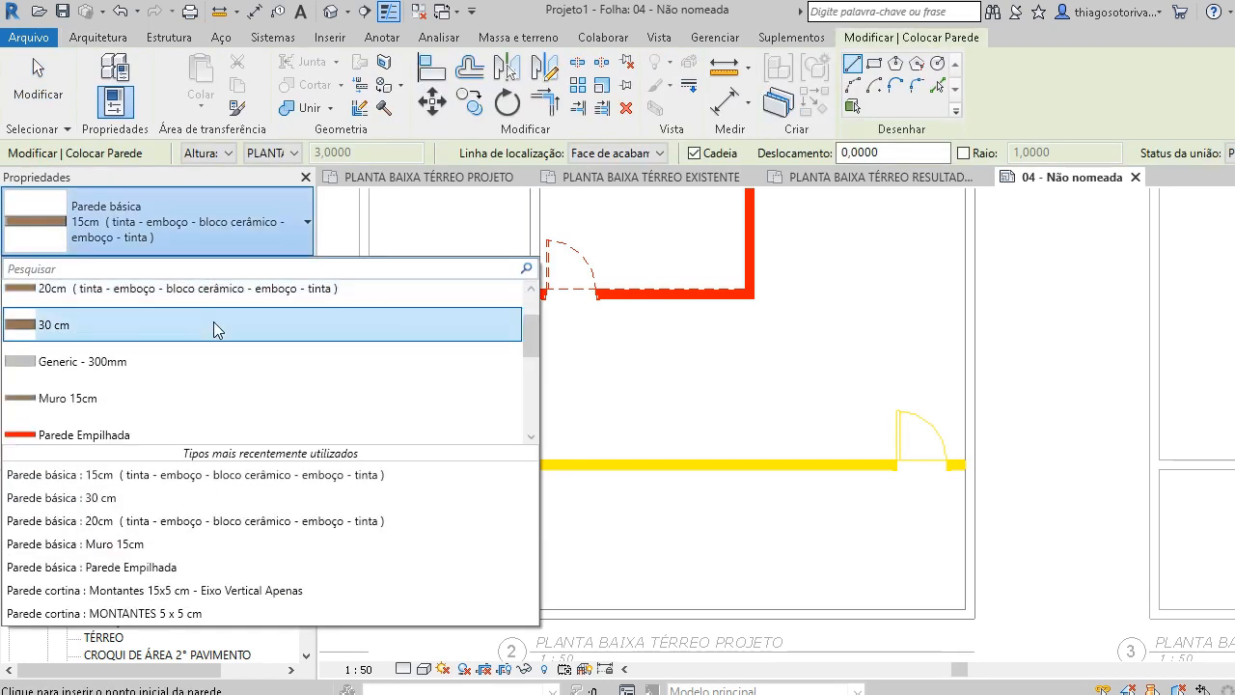
scroll(214, 322, "down", 1)
scroll(212, 321, "down", 1)
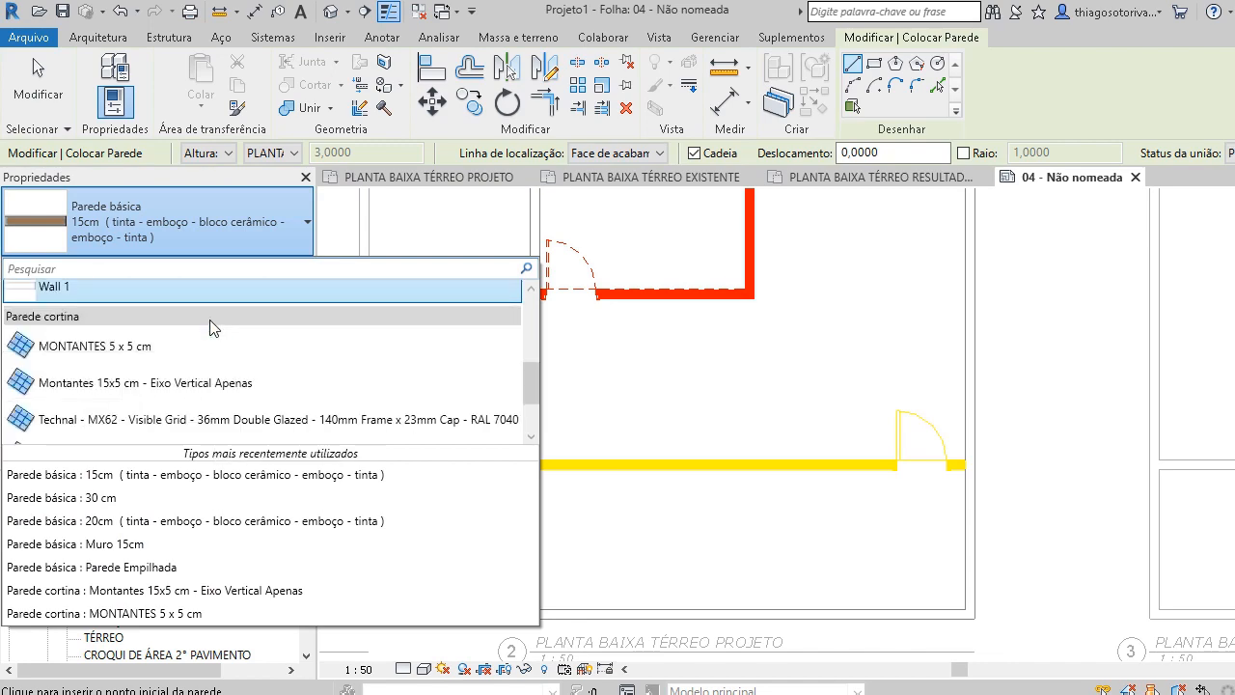
scroll(212, 321, "up", 2)
left_click(162, 323)
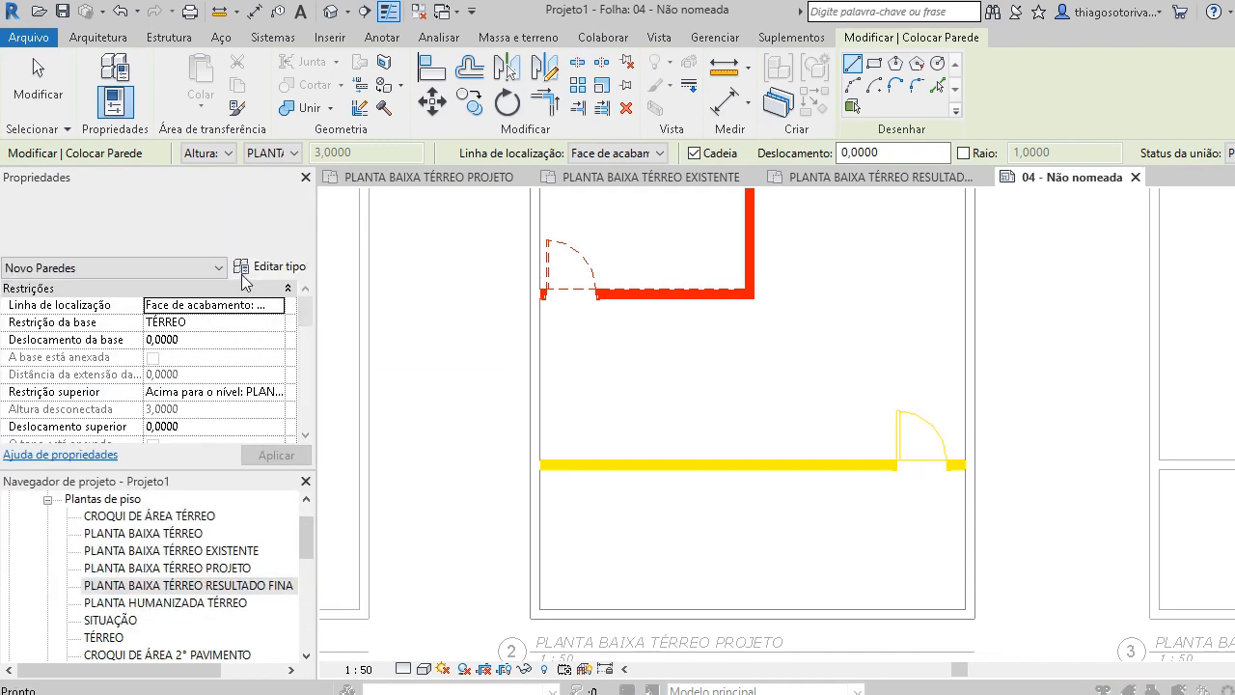
Duplicate the 15cm wall type under the name Tapume.
left_click(263, 267)
left_click(493, 102)
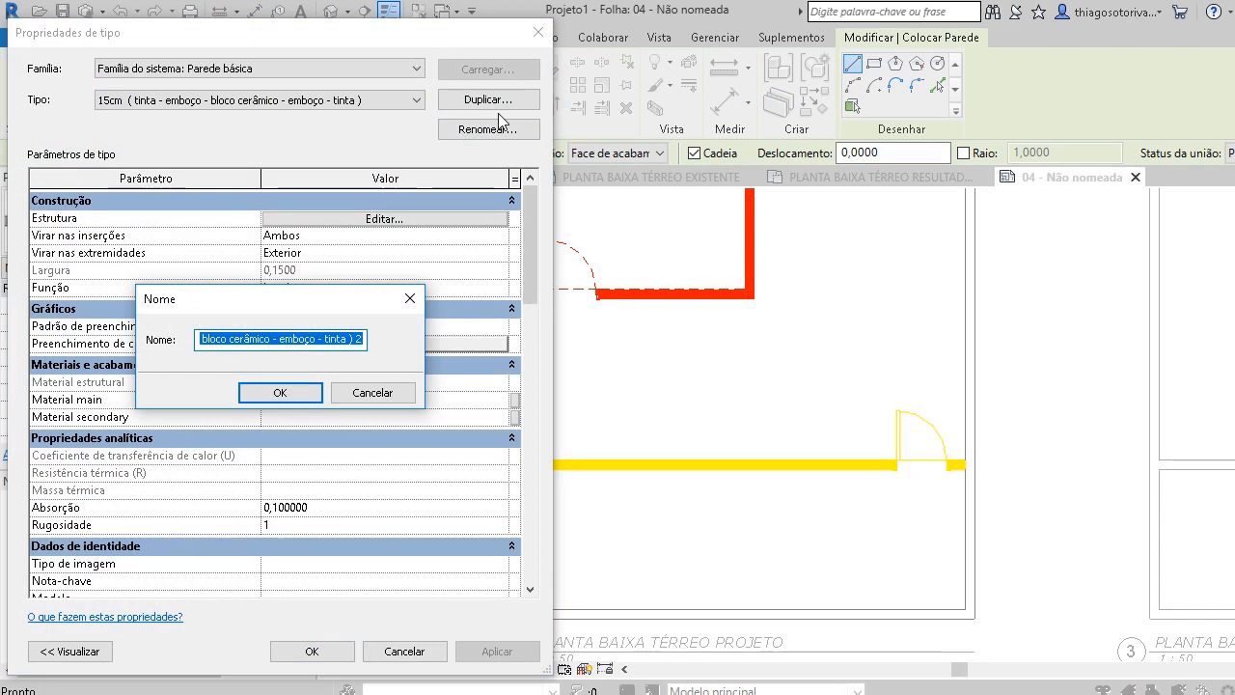
type("tA")
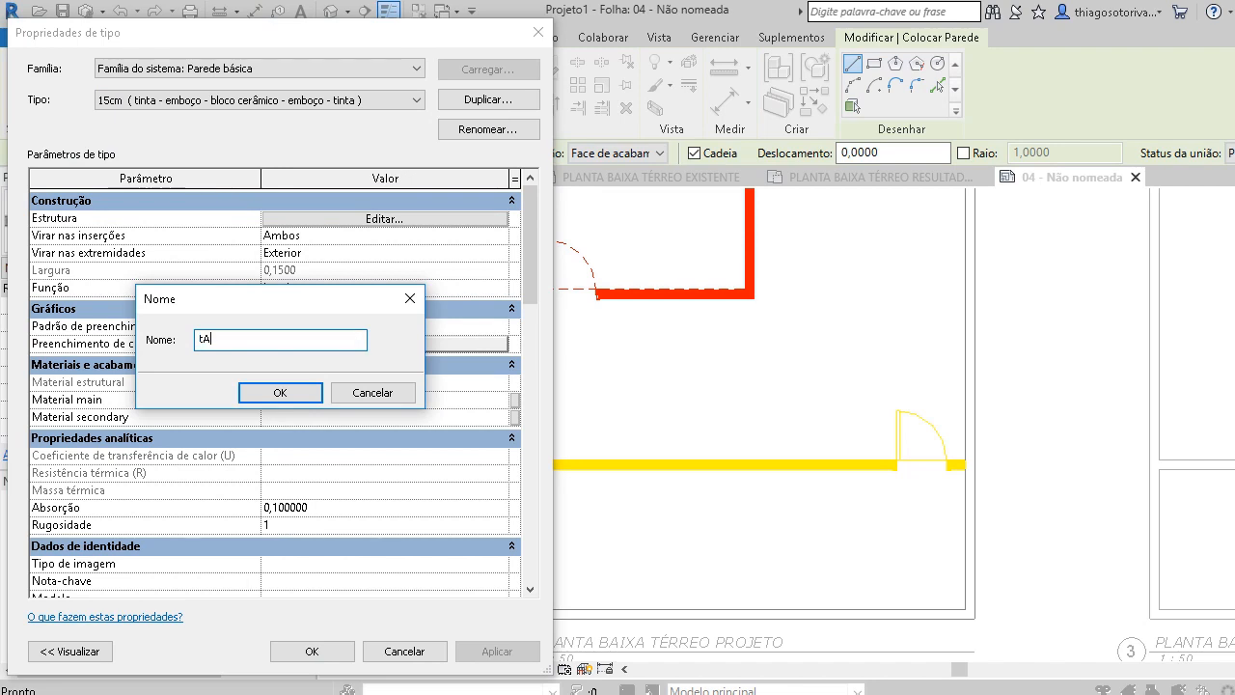
type("P")
key("BackSpace")
key("BackSpace")
key("BackSpace")
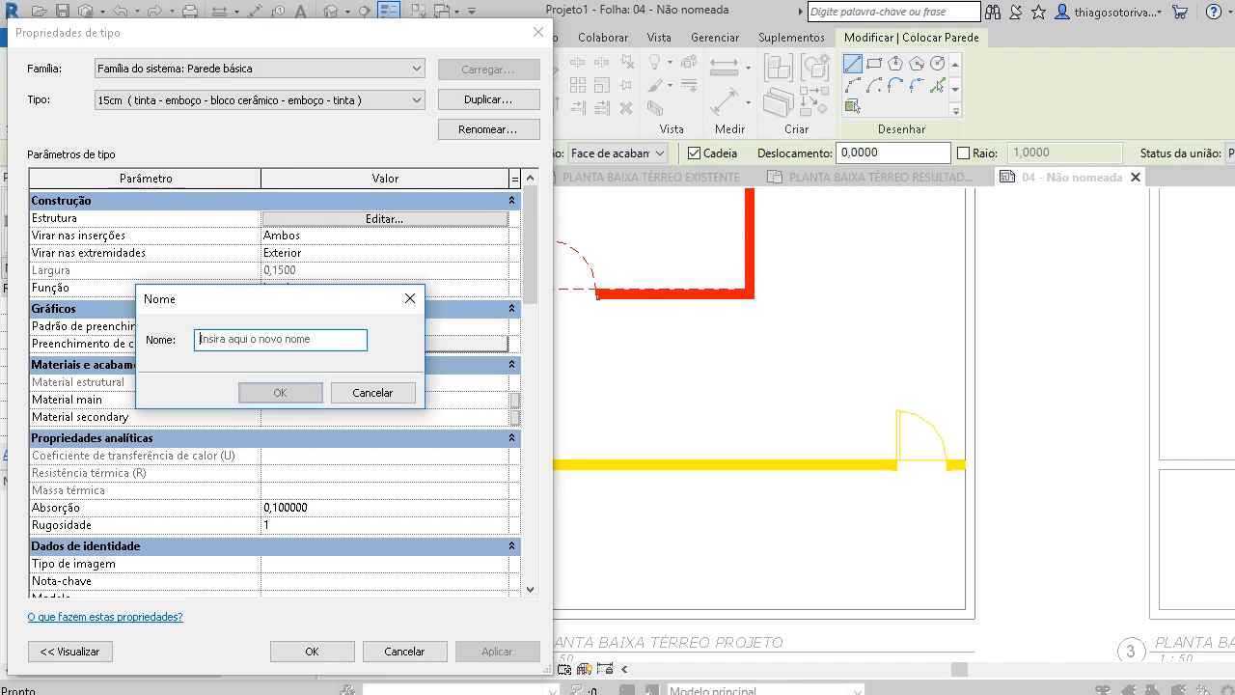
type("ta")
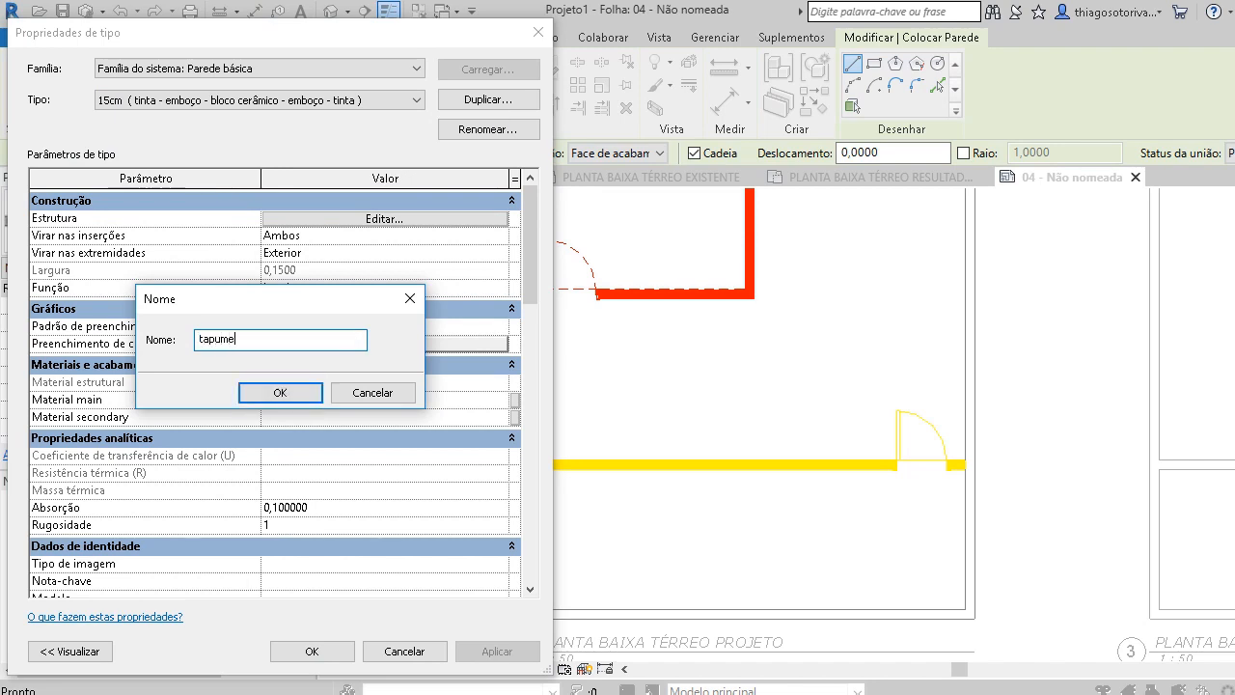
type("pum")
key("BackSpace")
key("BackSpace")
key("BackSpace")
key("BackSpace")
key("BackSpace")
type("Tap")
type("ume")
left_click(317, 392)
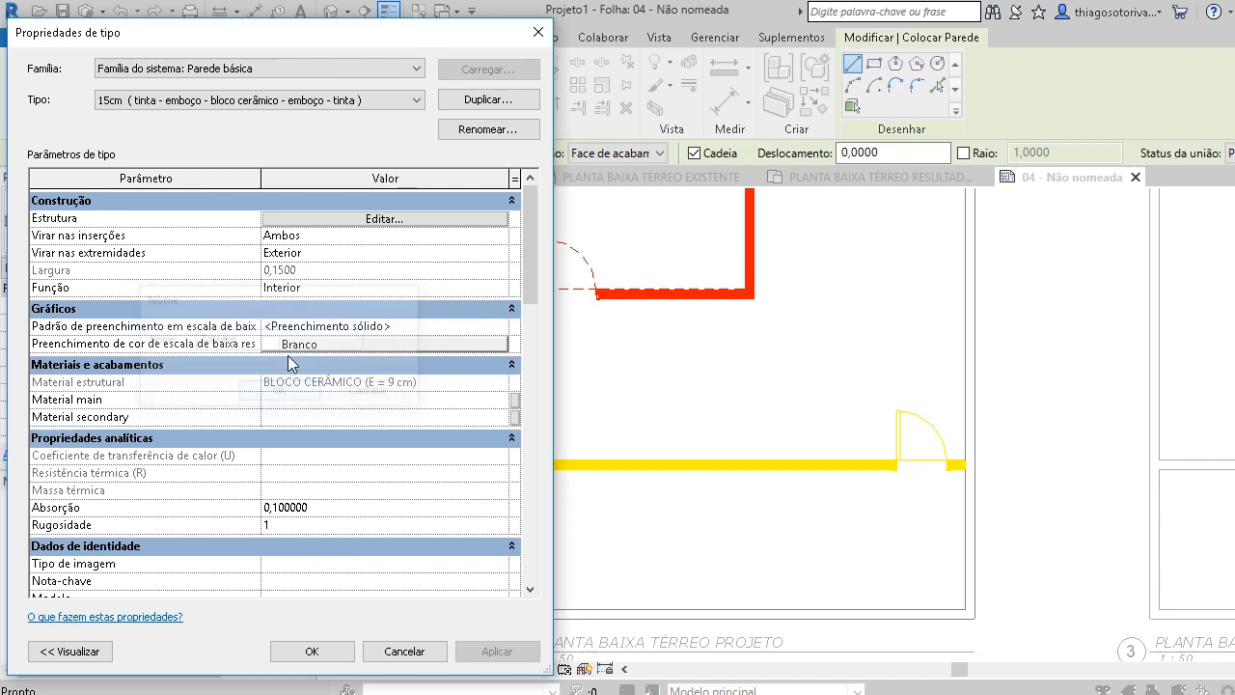
Set the thickness of the Tapume type's BLOCO CERÂMICO structure layer to 0,01 and accept the type properties.
left_click(325, 220)
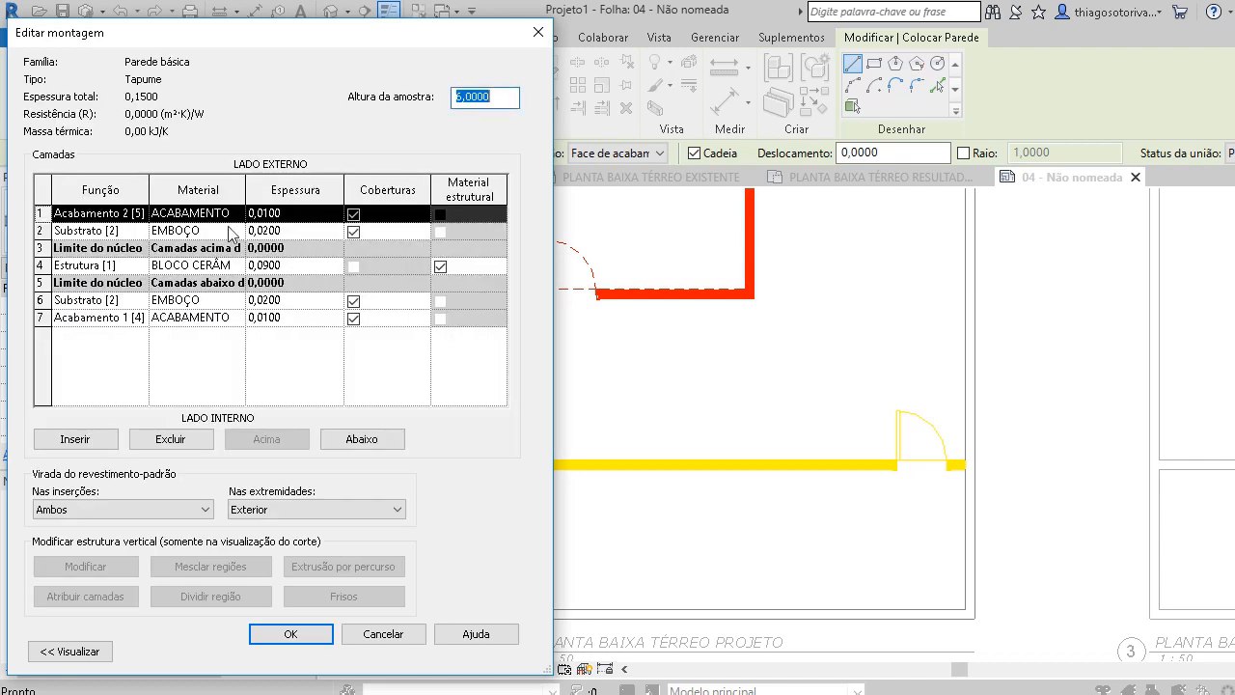
left_click(288, 265)
left_click_drag(282, 266, 271, 266)
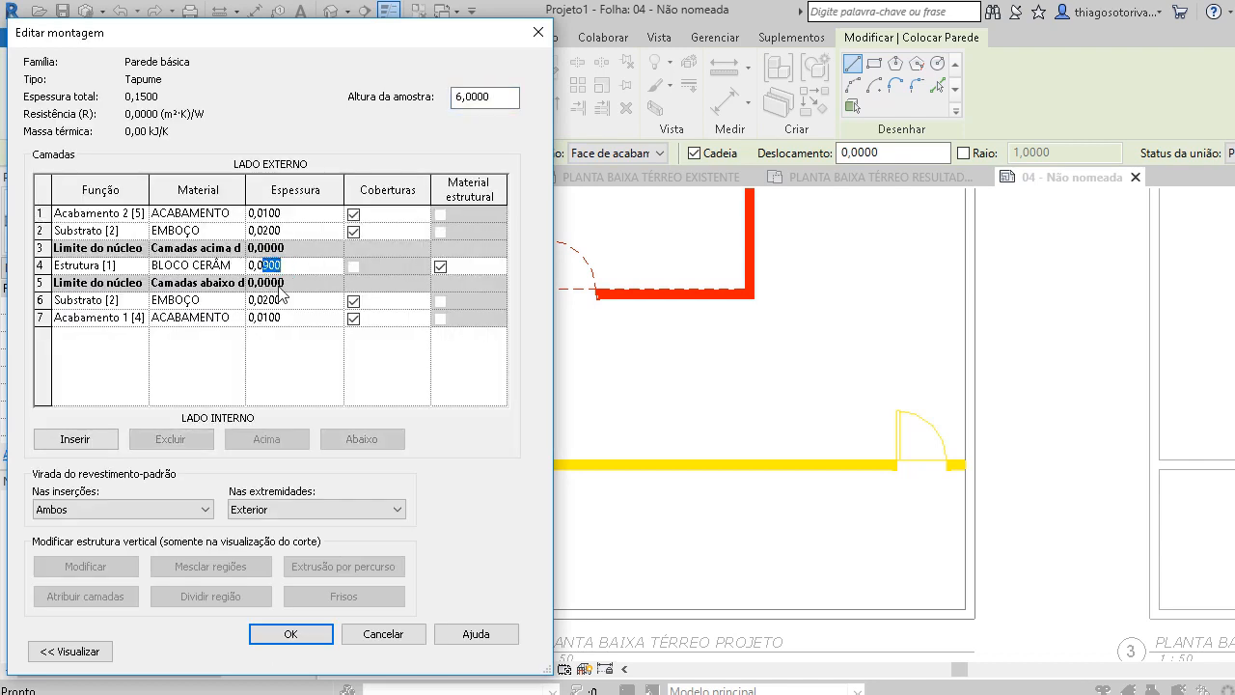
type("1")
left_click(291, 634)
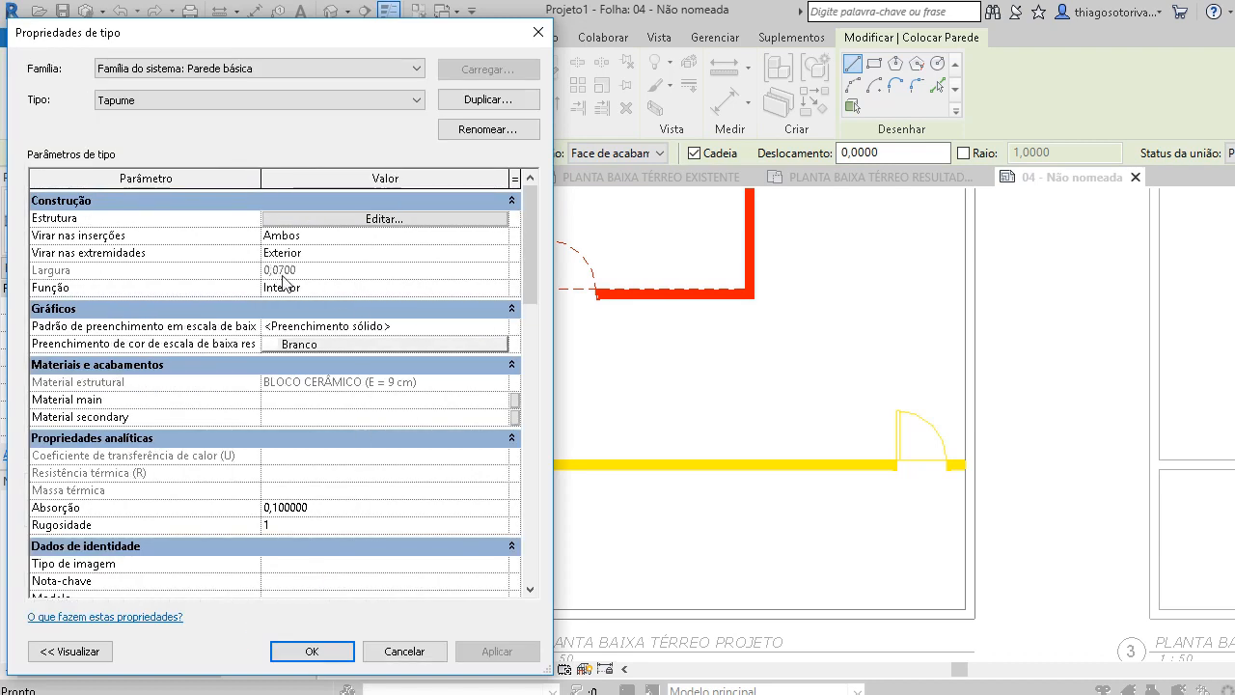
left_click(307, 650)
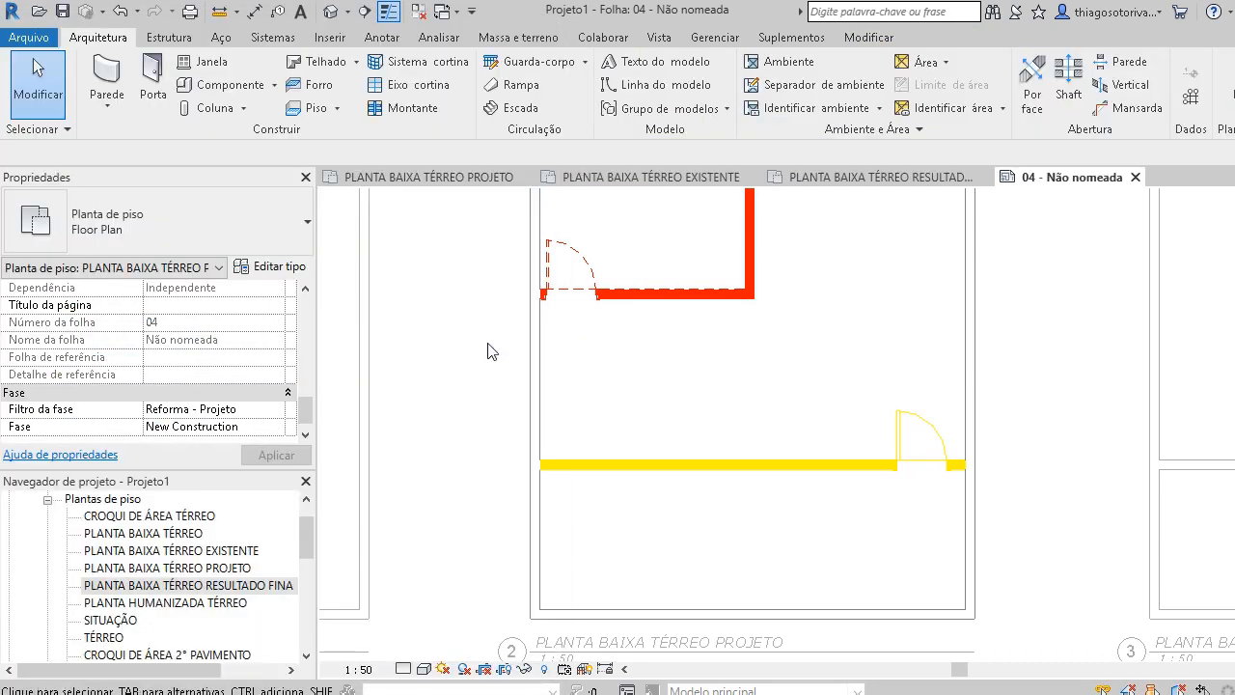
Draw a horizontal Tapume wall across the room's full width, about 1,48 m above the yellow wall in the PROJETO plan.
left_click(110, 87)
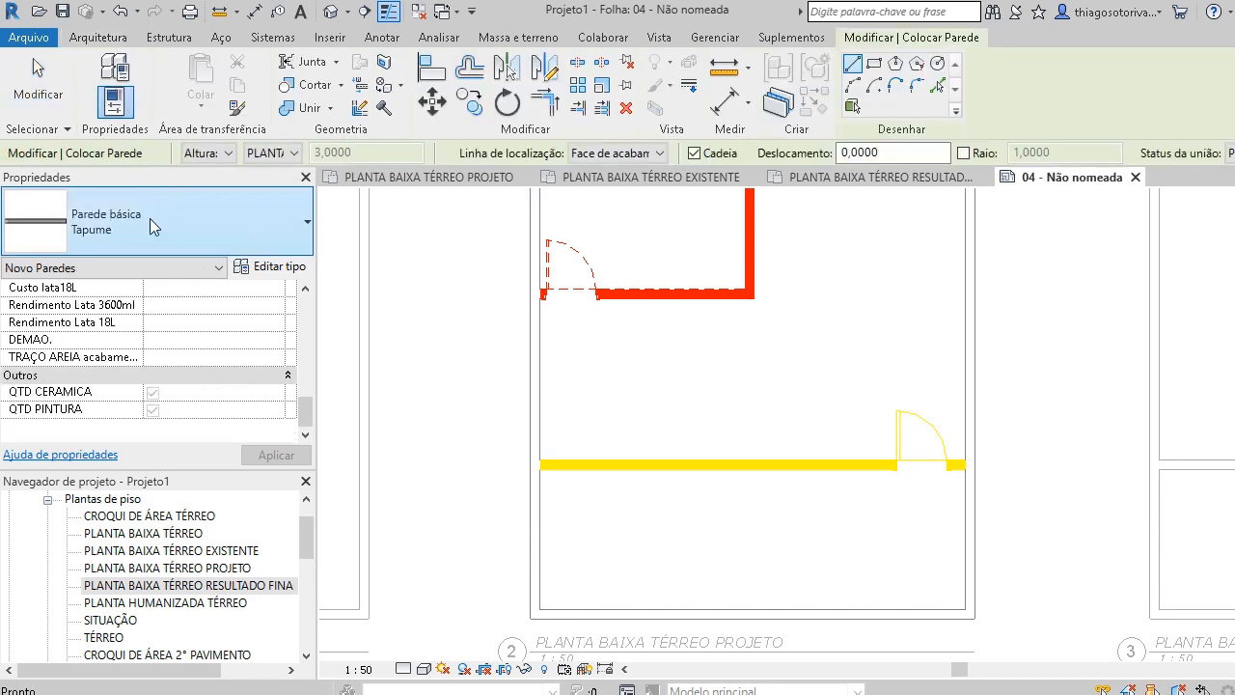
left_click(541, 364)
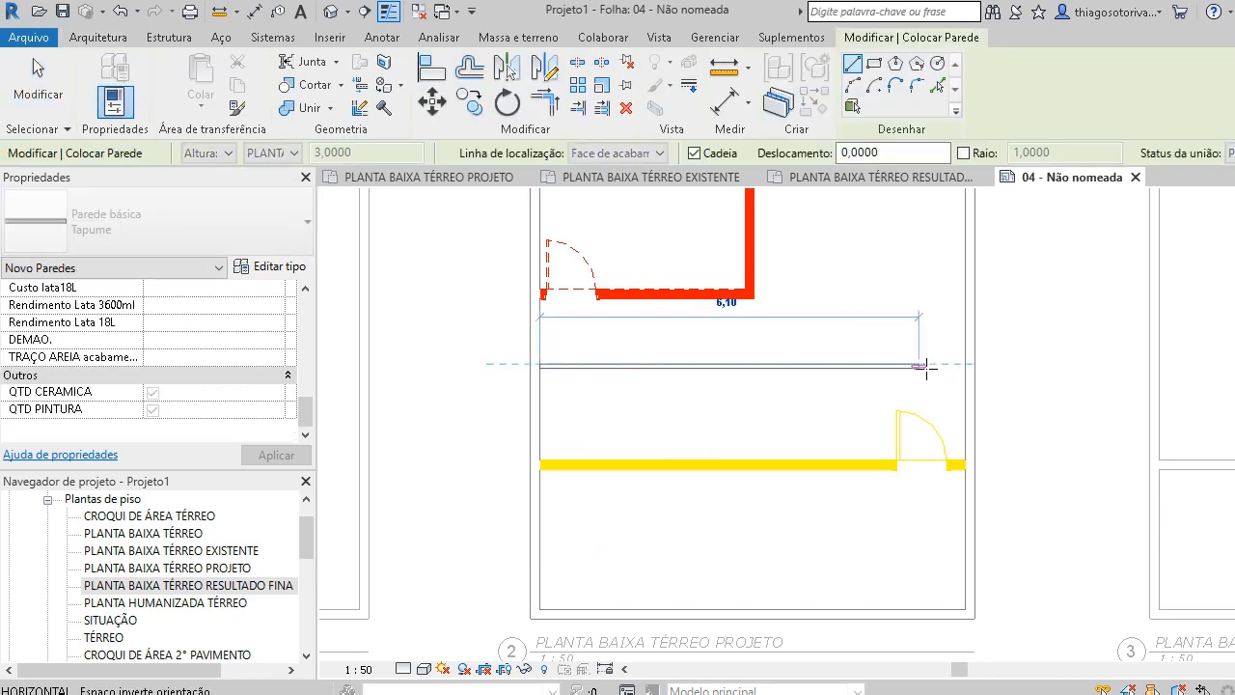
left_click(966, 364)
scroll(886, 378, "up", 3)
key("Escape")
key("Escape")
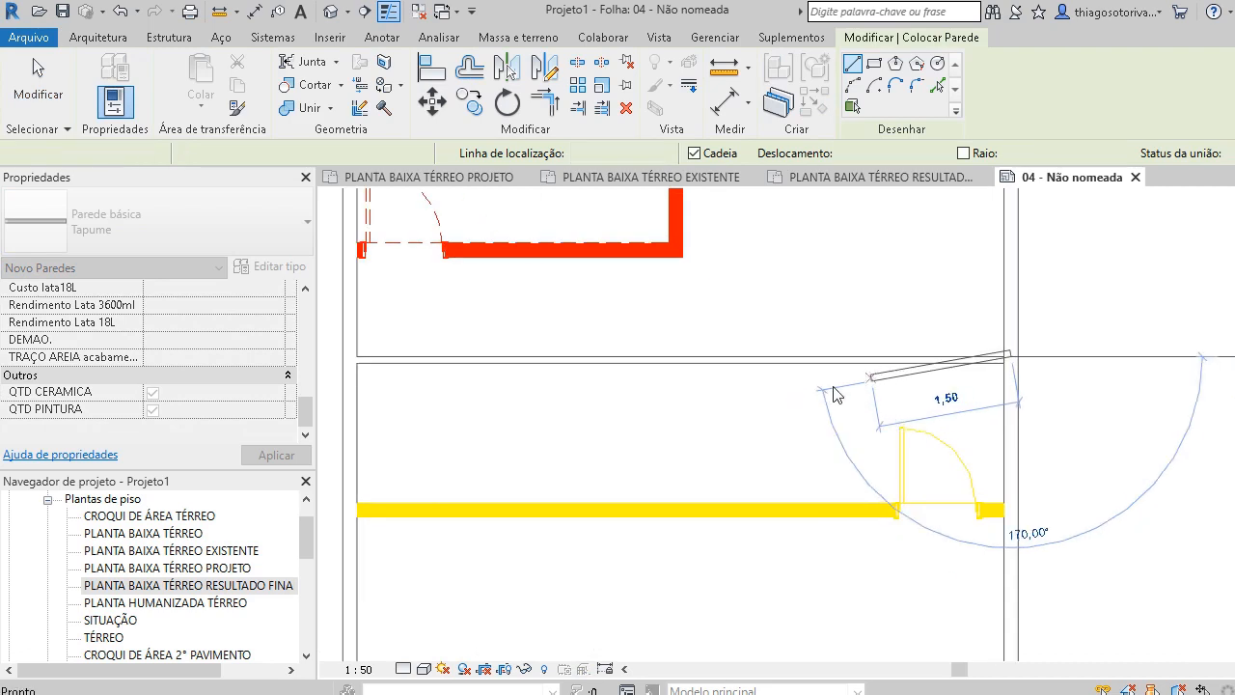
mouse_move(691, 392)
middle_mouse_down()
mouse_move(736, 405)
mouse_move(795, 390)
mouse_move(671, 416)
middle_mouse_up()
scroll(793, 388, "up", 2)
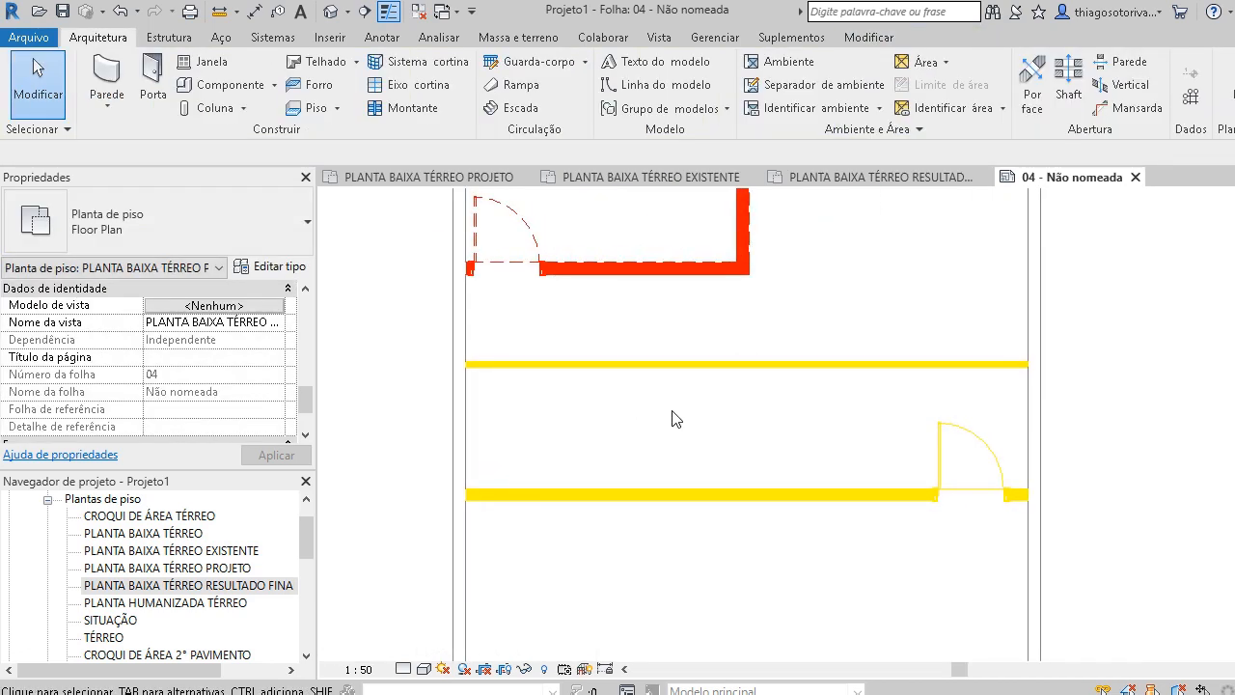
Set the Tapume wall's demolished phase to New Construction so it counts as temporary.
left_click(565, 367)
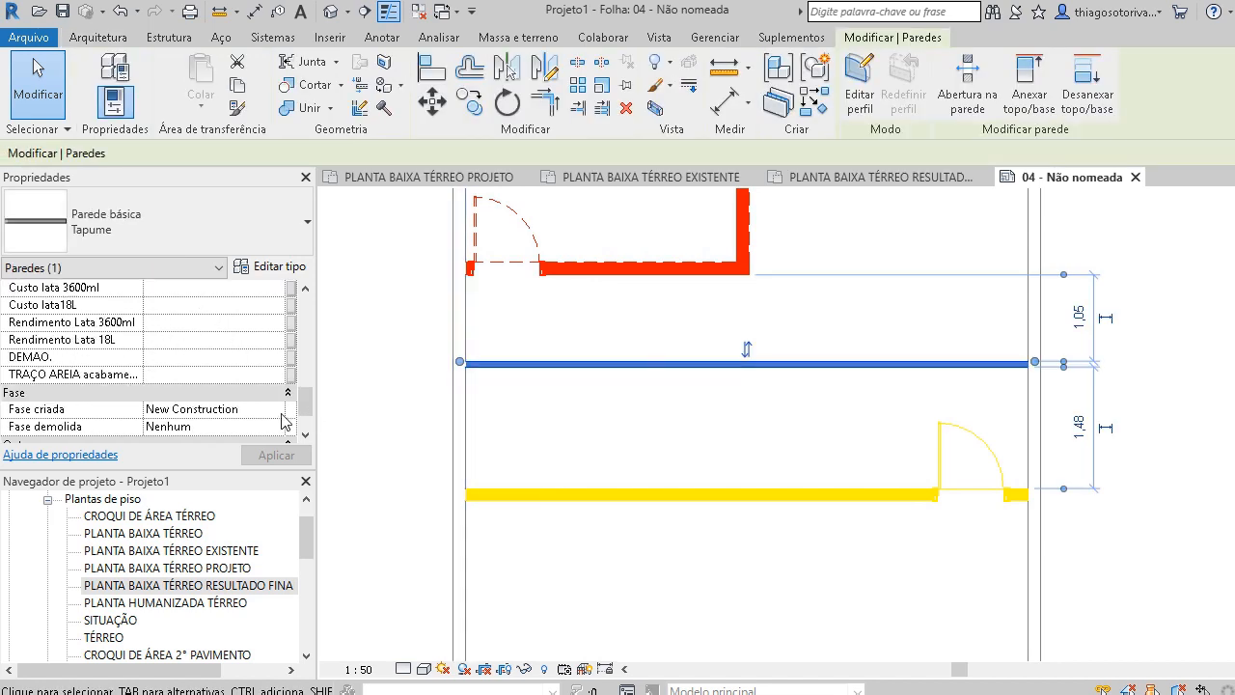
left_click(275, 409)
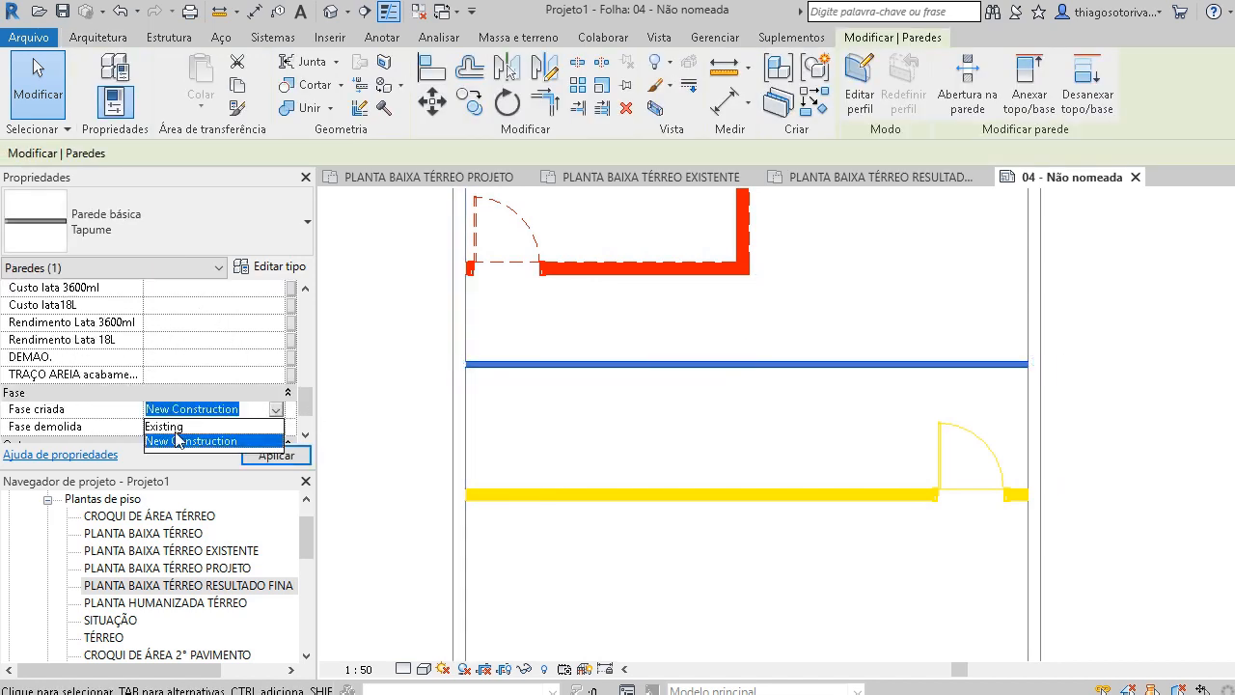
left_click(176, 440)
left_click(276, 427)
left_click(276, 427)
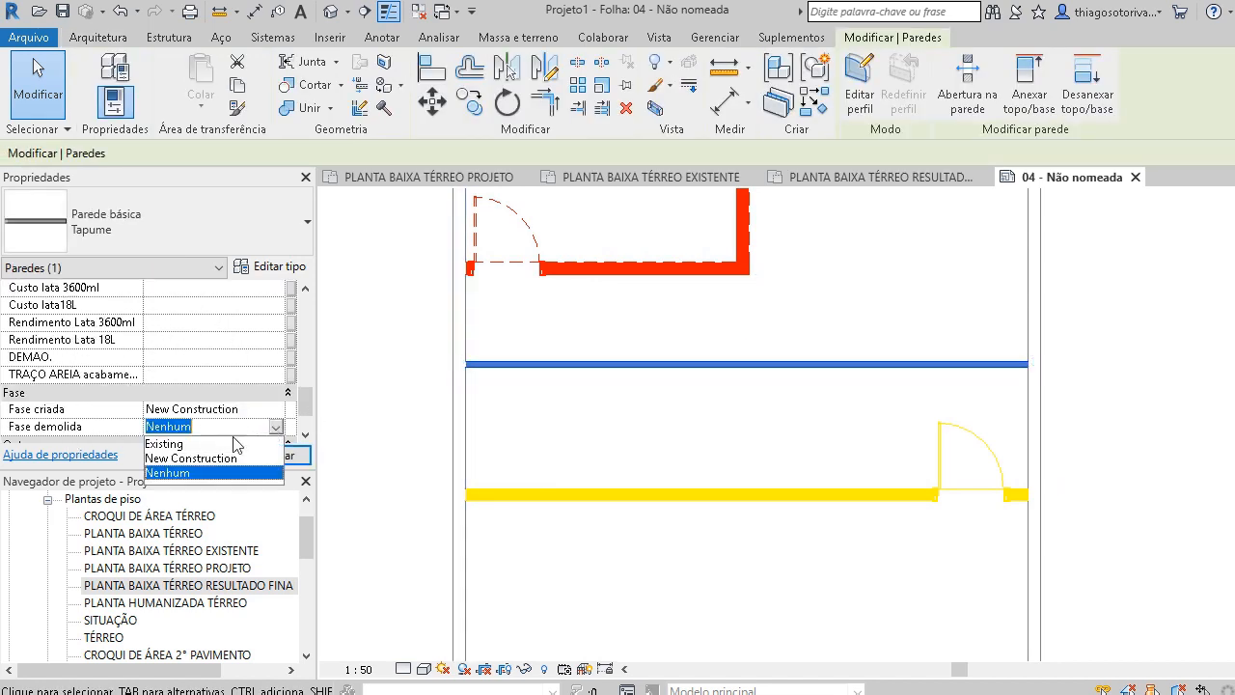
left_click(198, 458)
left_click(603, 454)
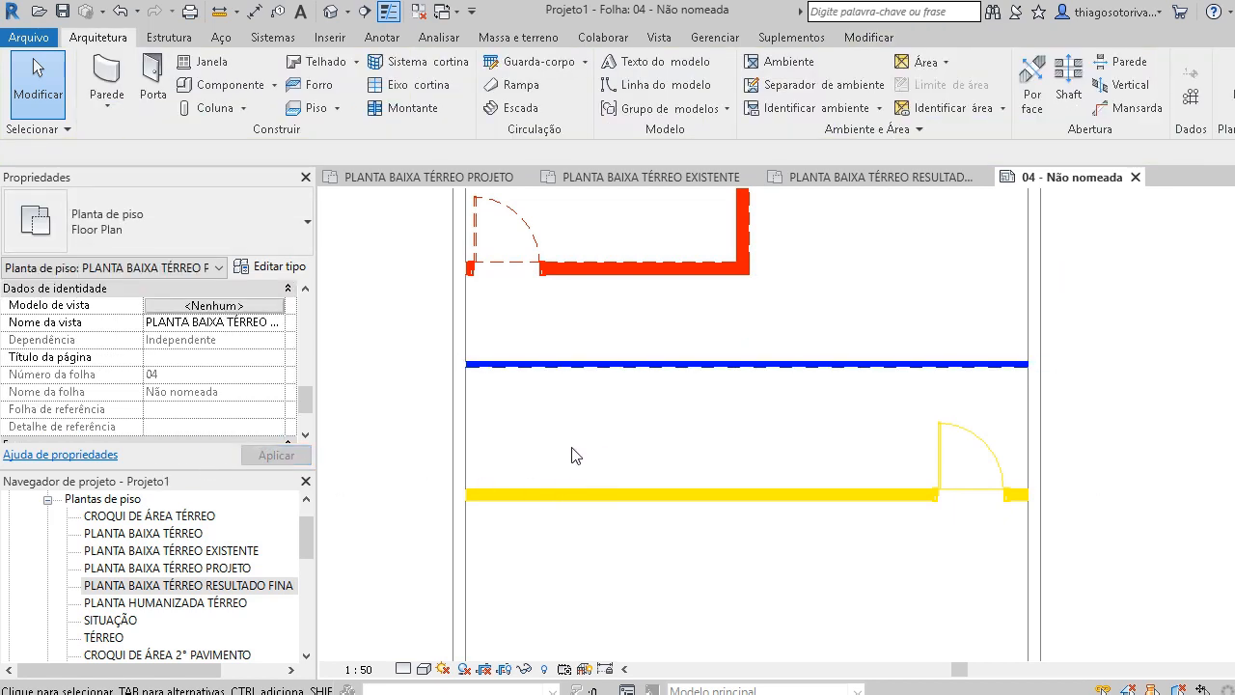
Inspect the created and demolished phases of the blue Tapume wall in the PROJETO plan.
left_click(532, 364)
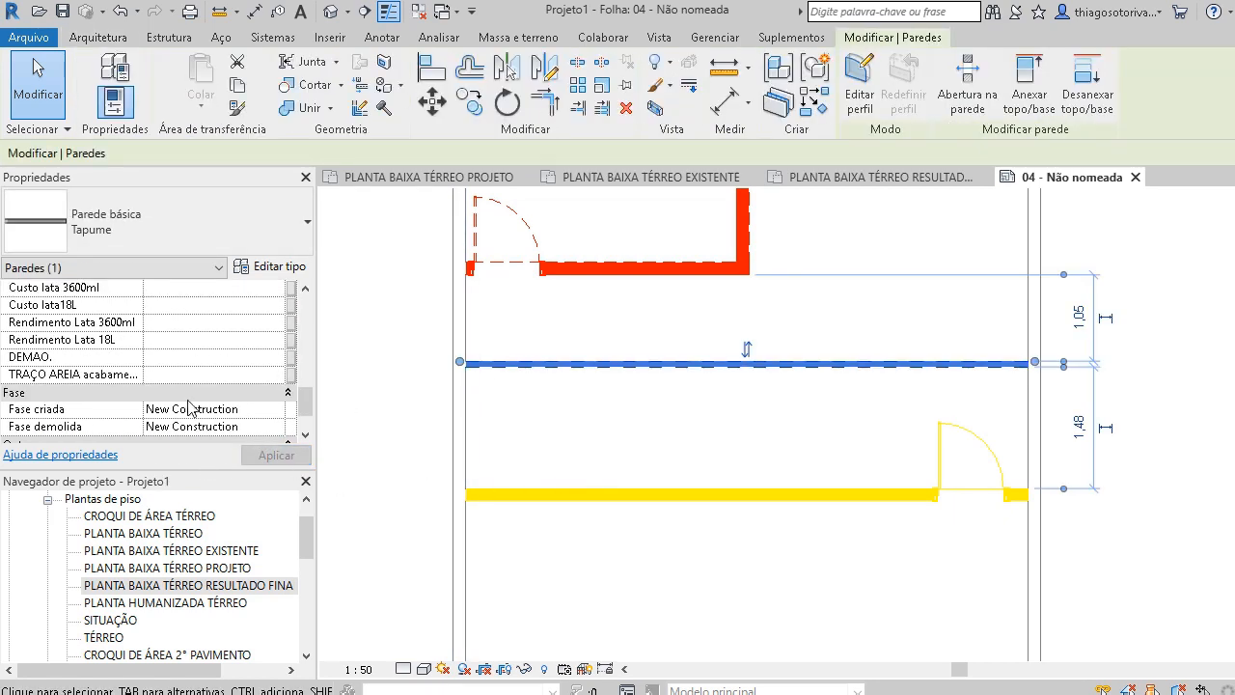
scroll(138, 410, "down", 1)
left_click(524, 389)
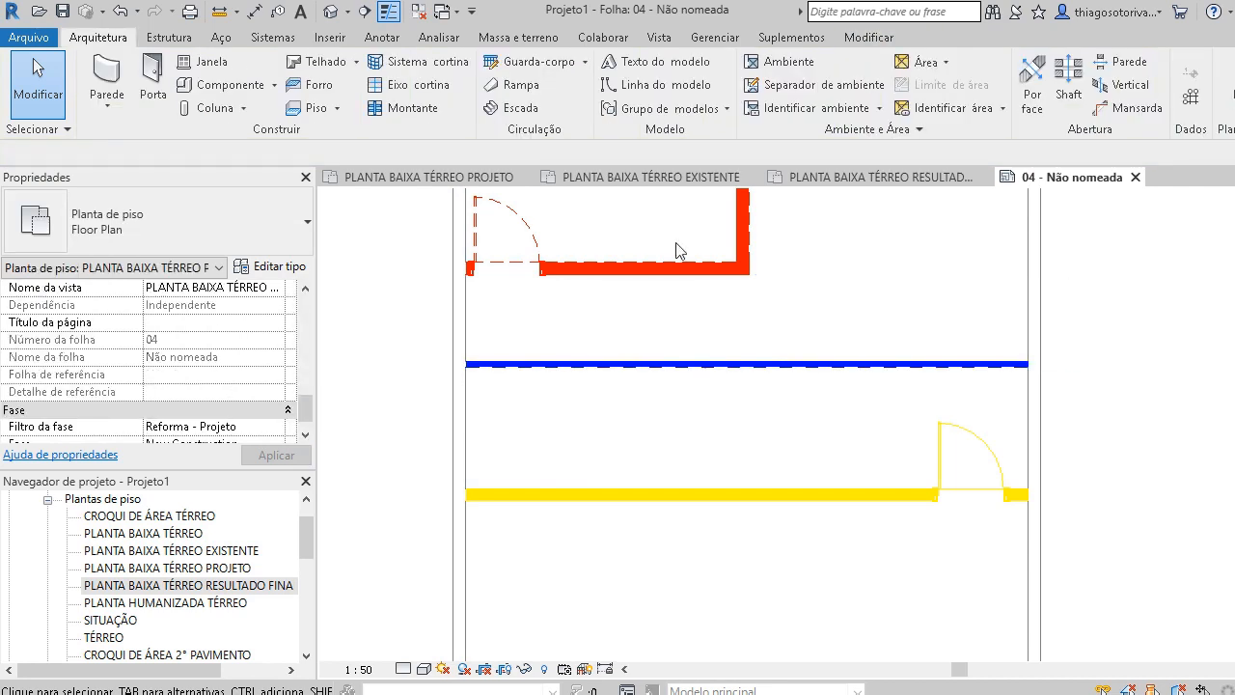
Review the phase graphic overrides for the Temporário status, and recheck the Tapume wall's created and demolished phases.
left_click(716, 37)
left_click(799, 85)
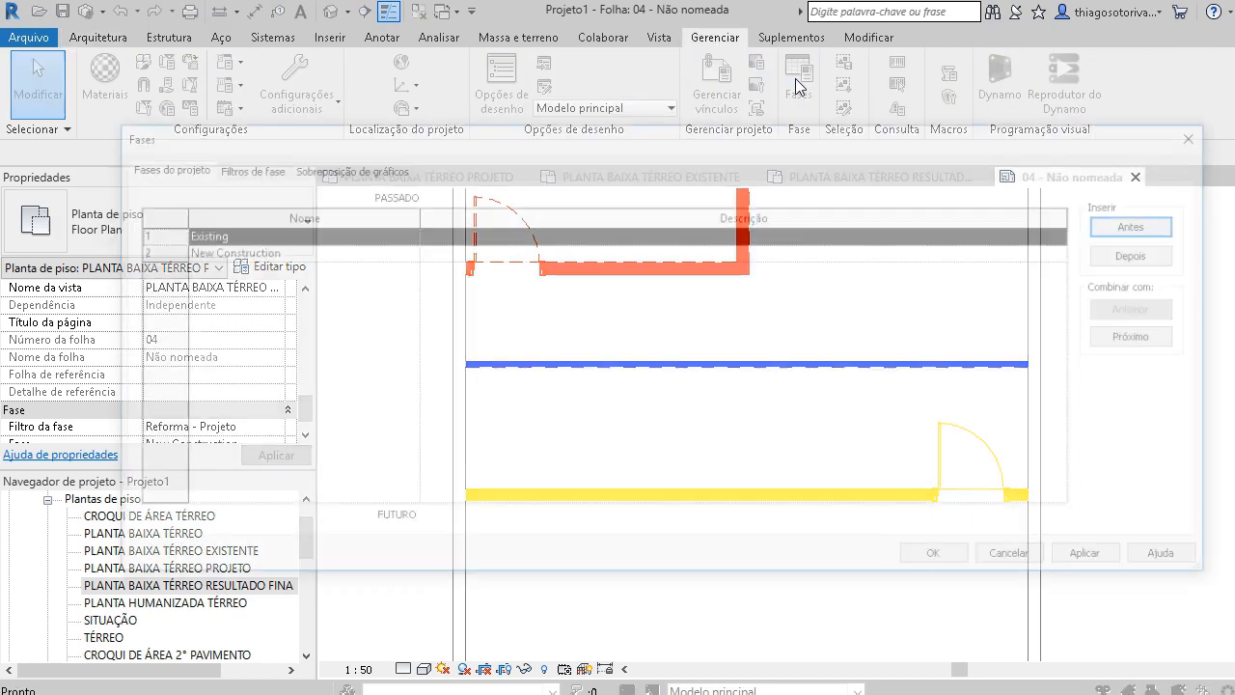
left_click(376, 171)
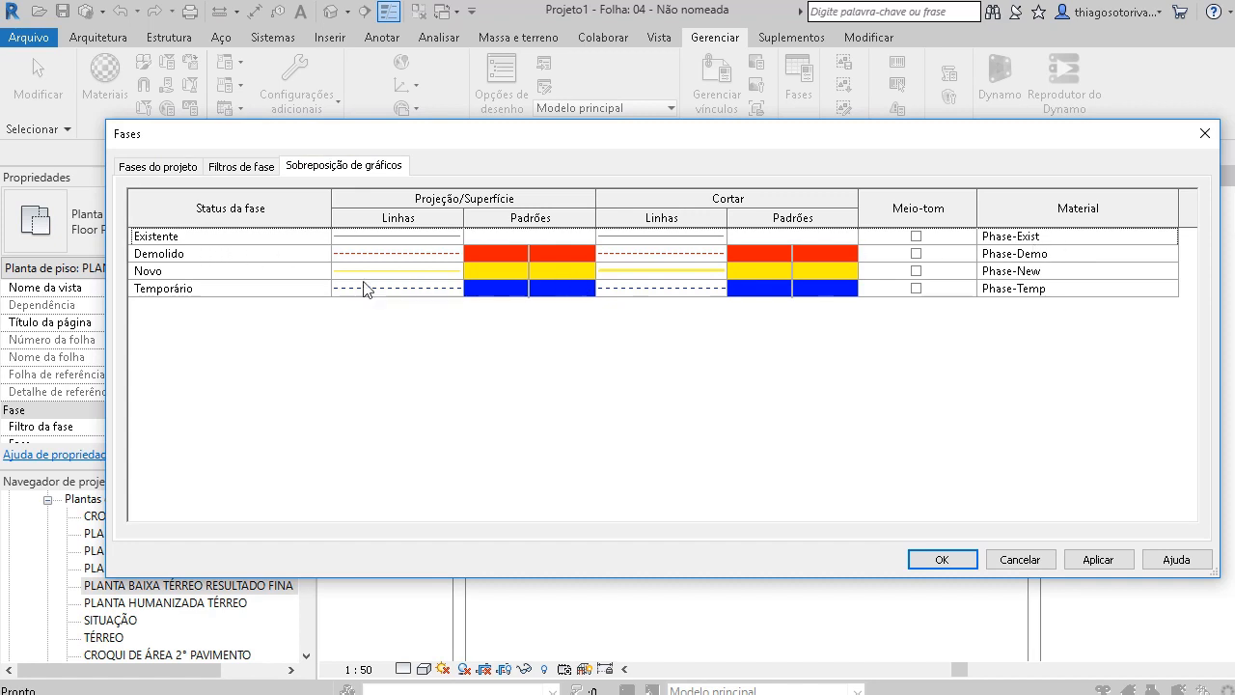
left_click(1204, 135)
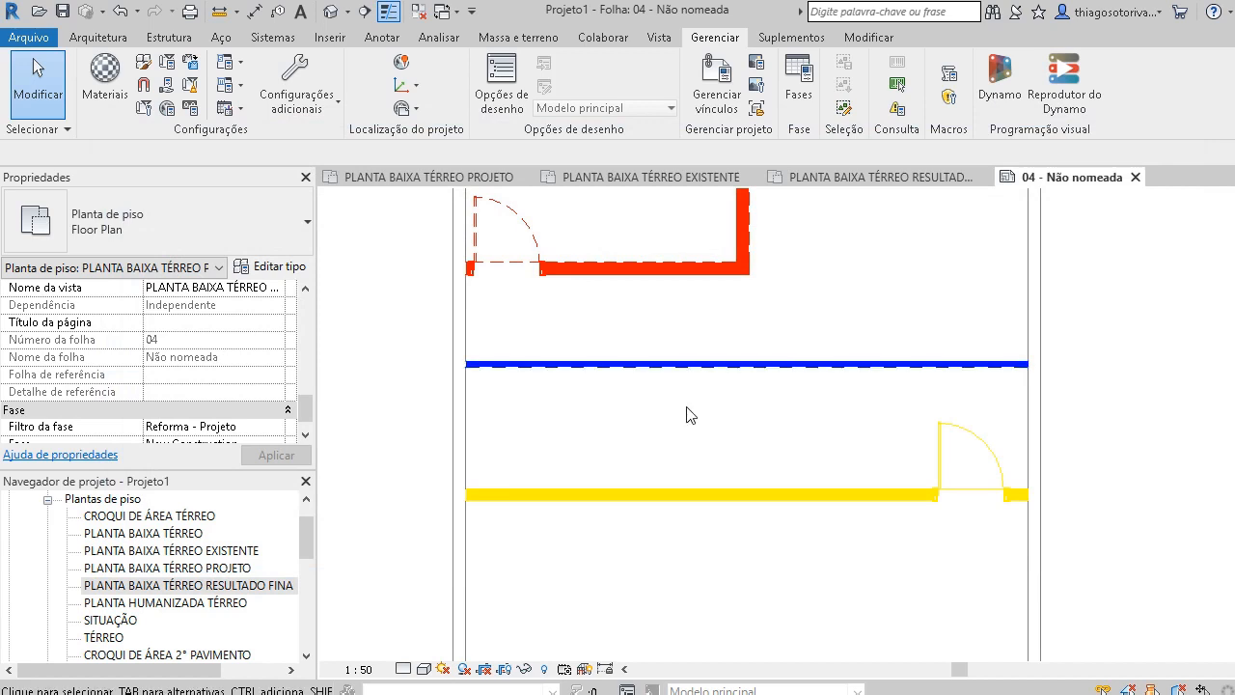
left_click(622, 381)
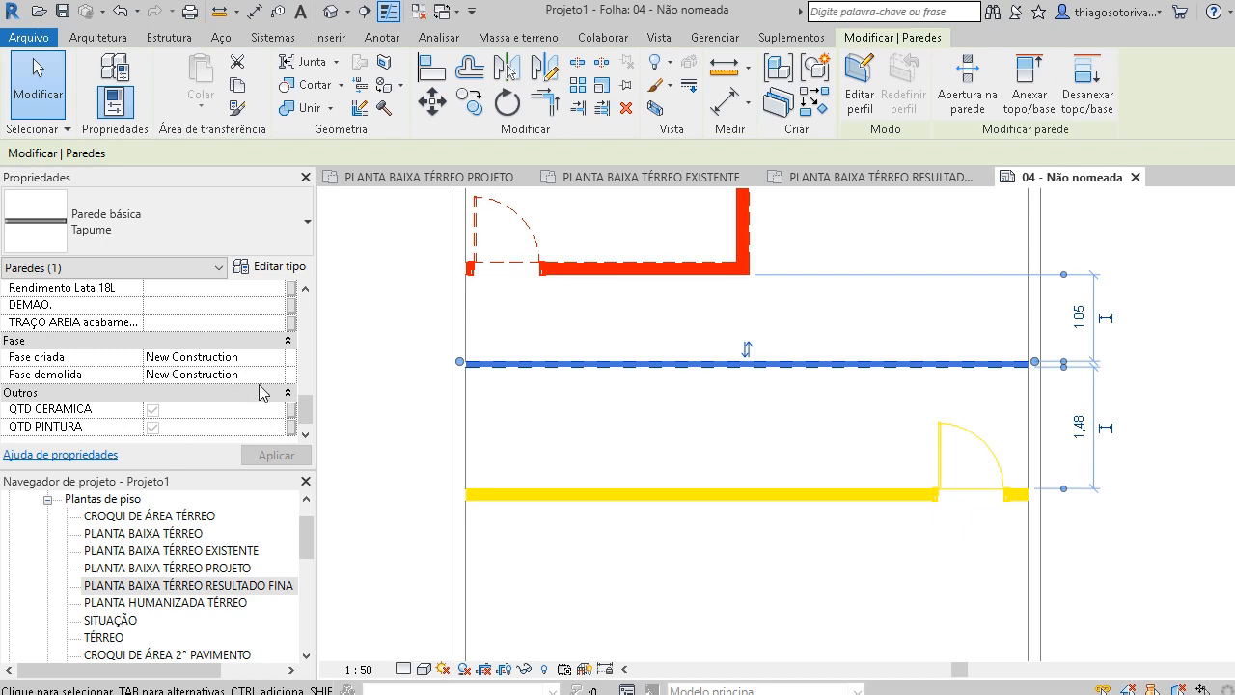
left_click(620, 426)
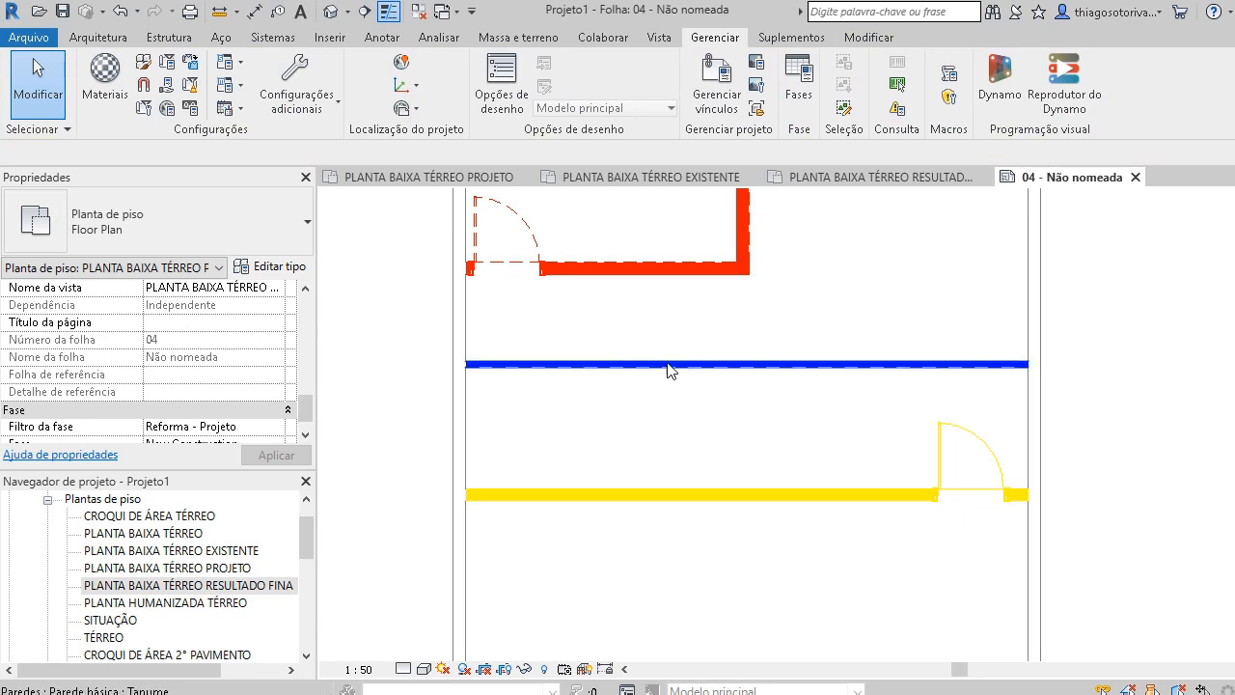
Deactivate the PROJETO view on the sheet and compare the project plan with the RESULTADO FINAL plan.
scroll(847, 355, "down", 4)
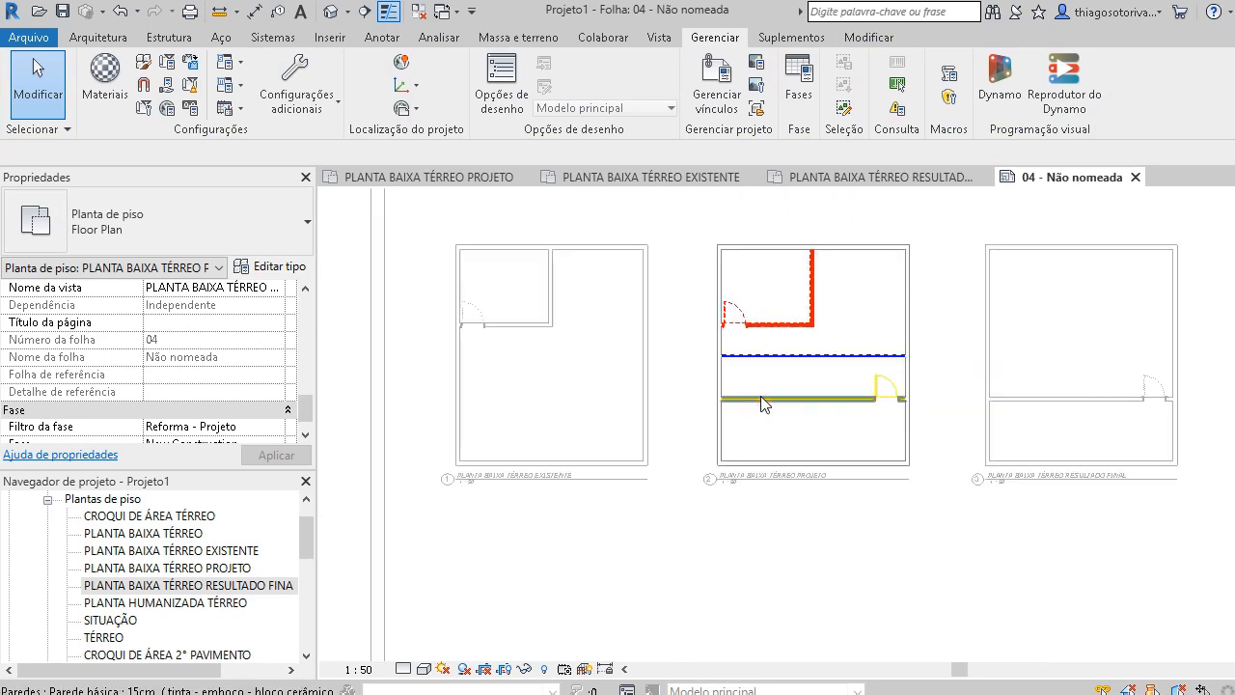
double_click(737, 530)
scroll(793, 382, "up", 2)
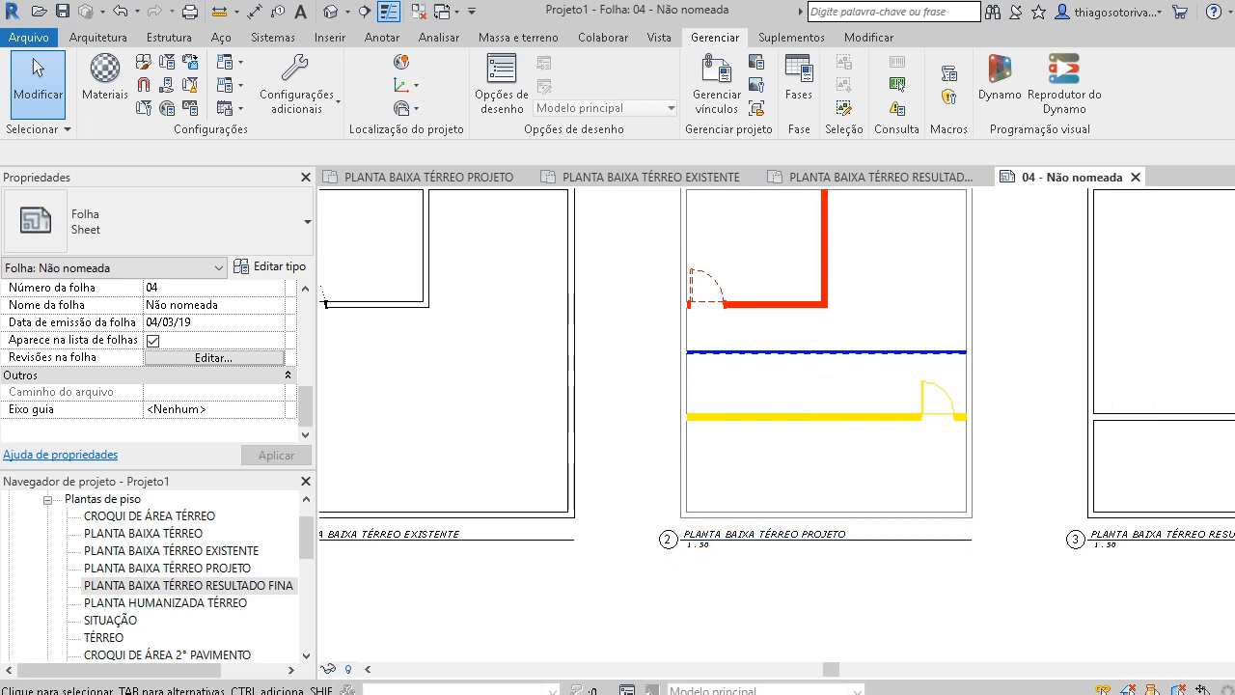
middle_click_drag(867, 626, 486, 654)
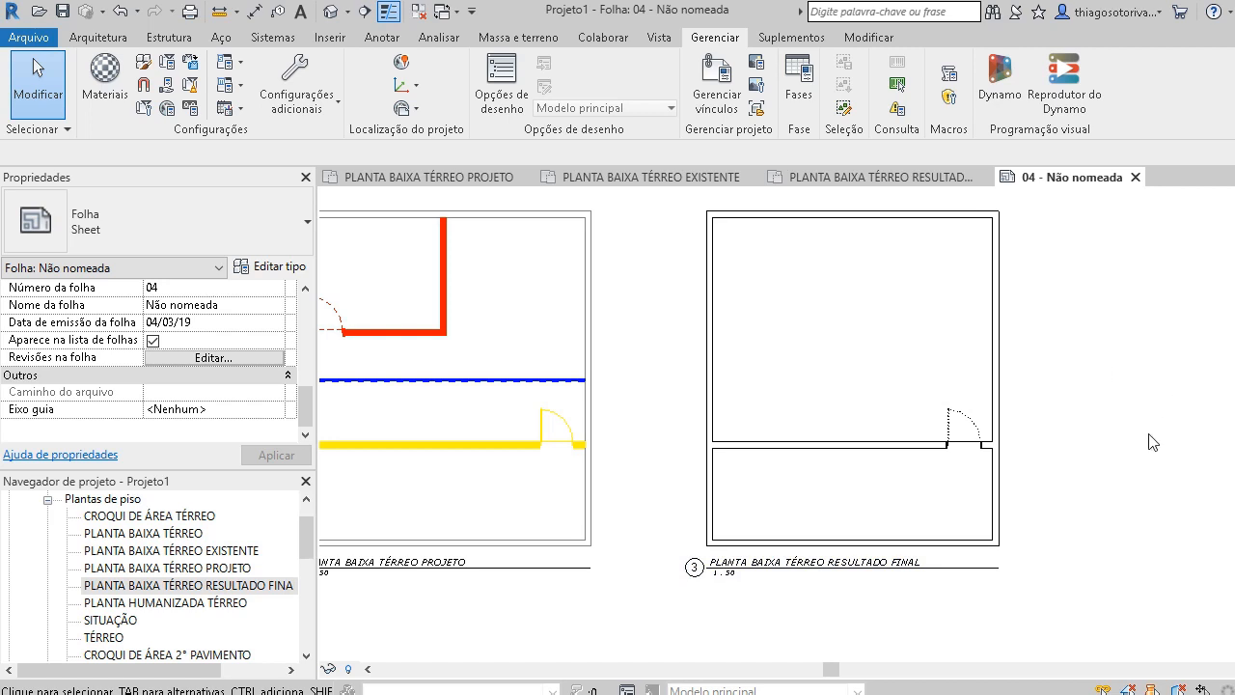
scroll(1144, 442, "down", 1)
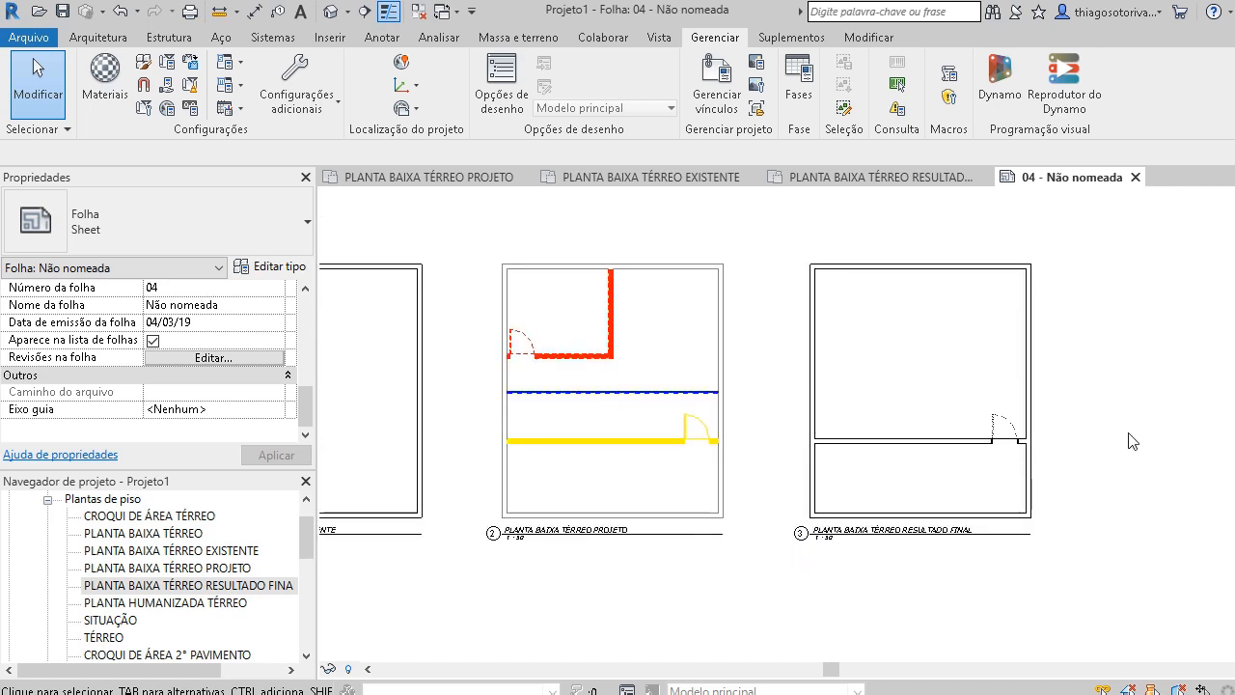